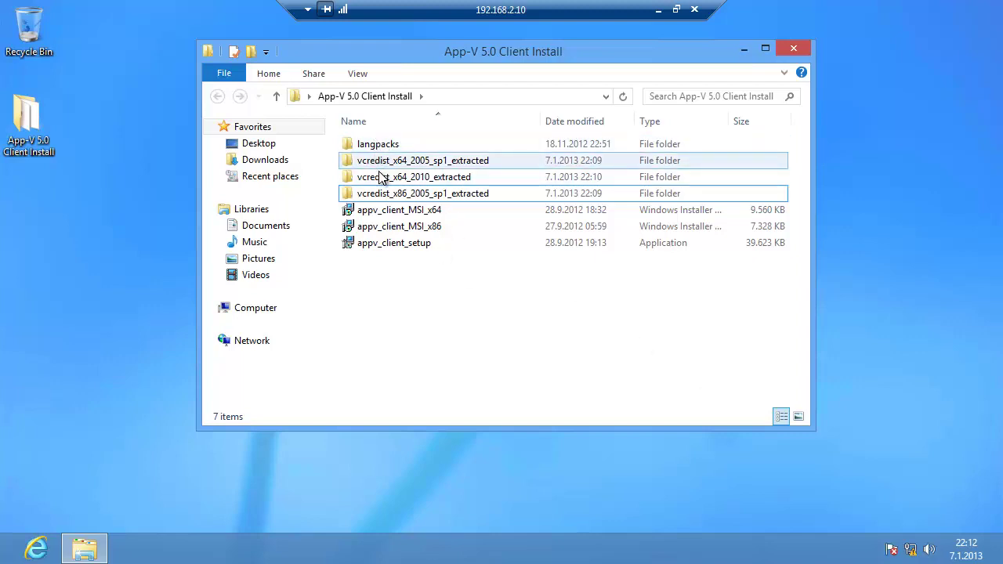
pyautogui.click(406, 227)
pyautogui.click(422, 214)
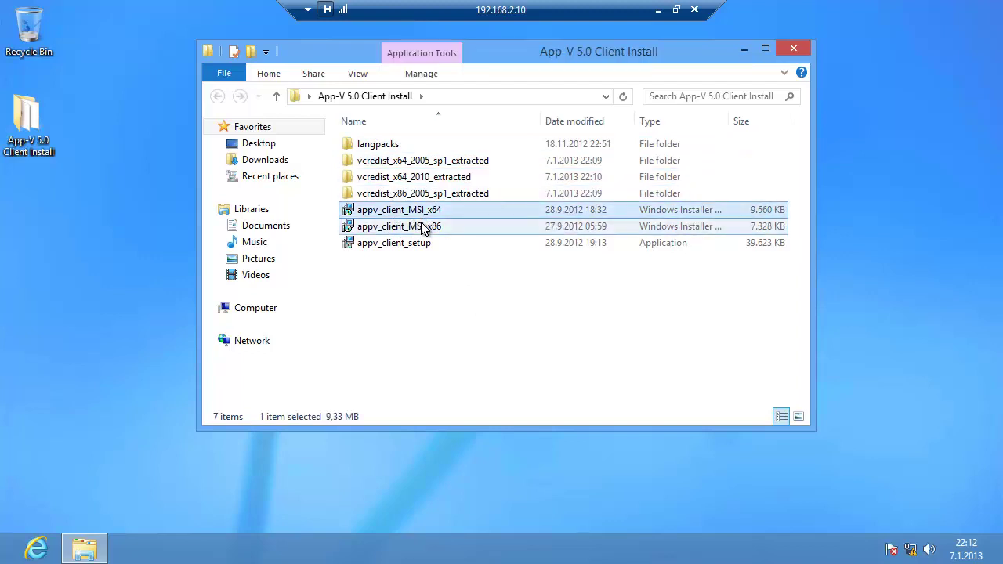
pyautogui.click(421, 227)
pyautogui.click(436, 212)
pyautogui.click(454, 229)
pyautogui.press('Up')
pyautogui.click(453, 227)
pyautogui.press('Up')
pyautogui.click(420, 246)
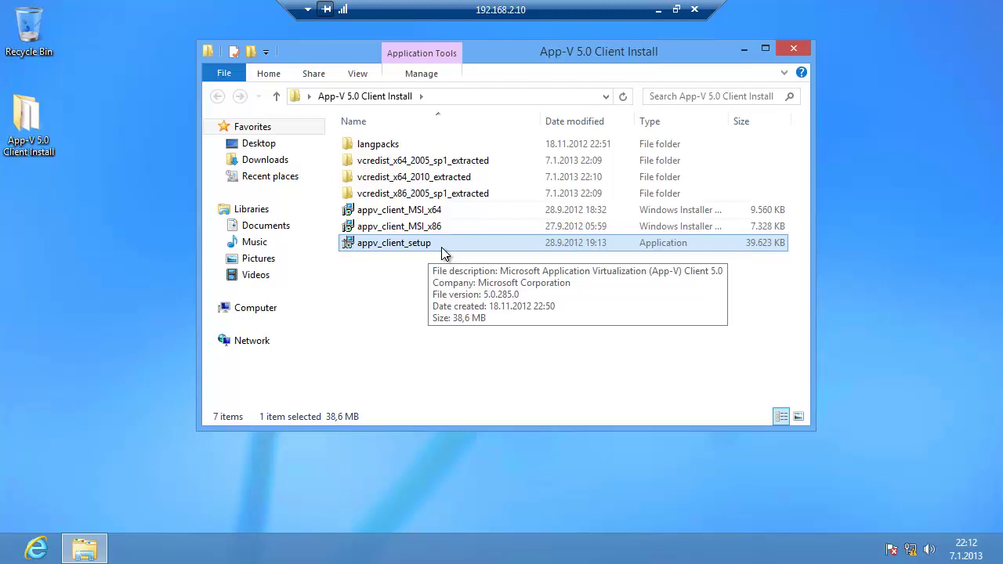
pyautogui.click(467, 167)
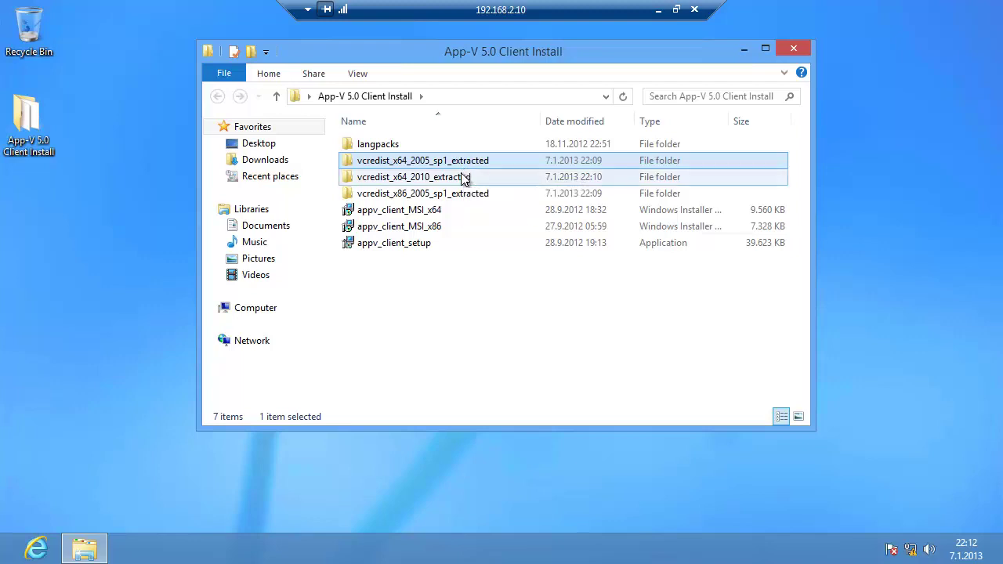
pyautogui.click(462, 178)
pyautogui.press('Up')
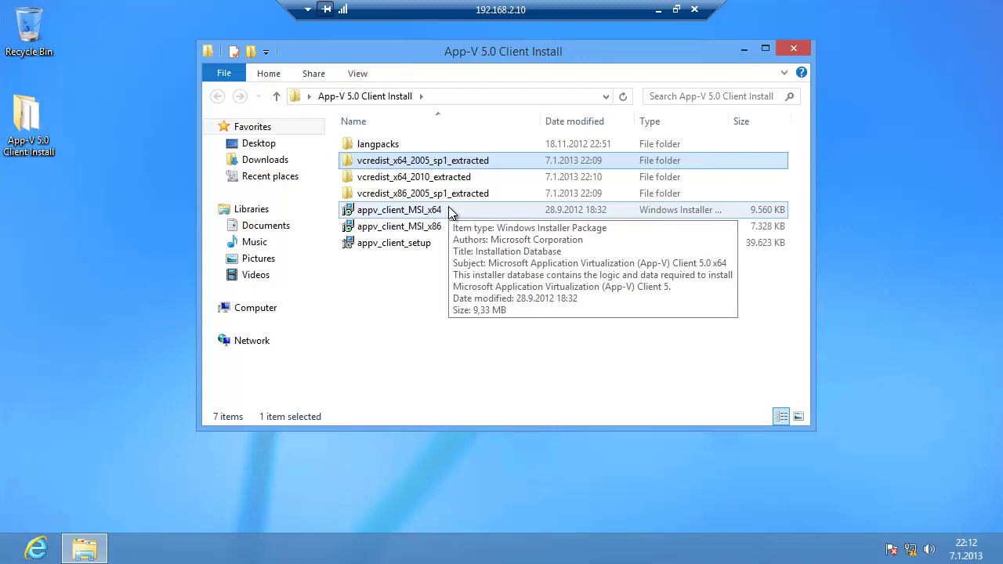
pyautogui.click(449, 212)
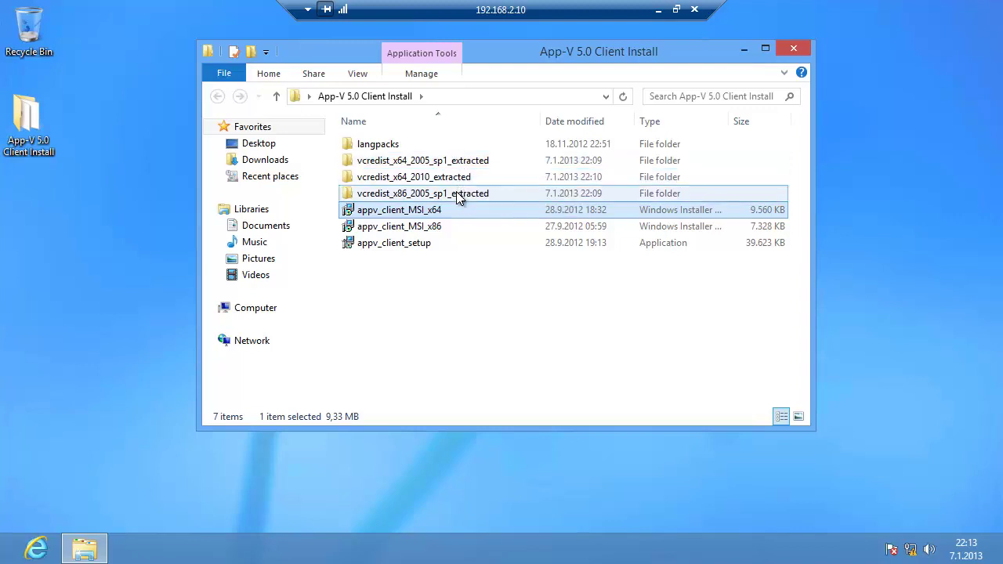
pyautogui.click(463, 180)
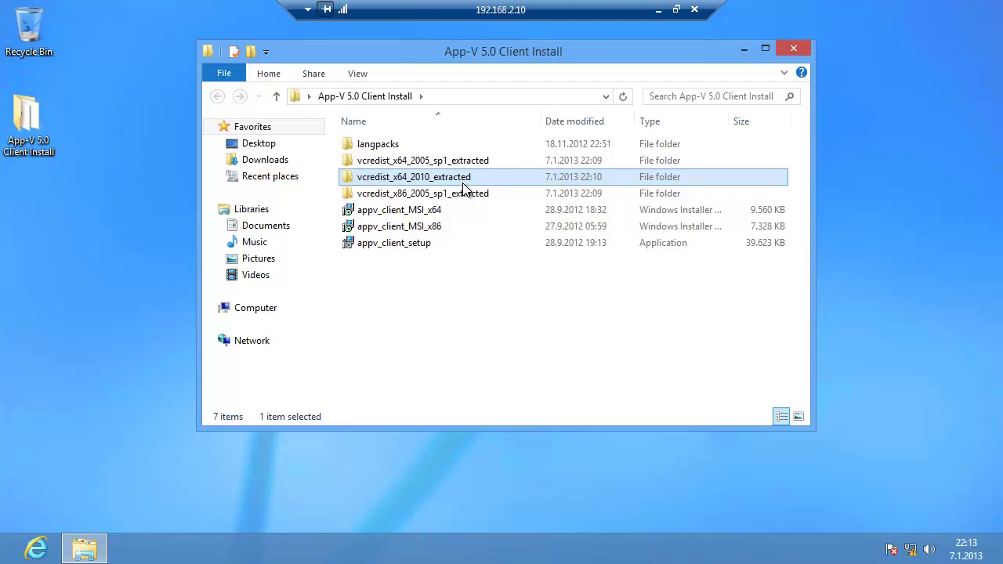
pyautogui.click(472, 164)
pyautogui.click(464, 194)
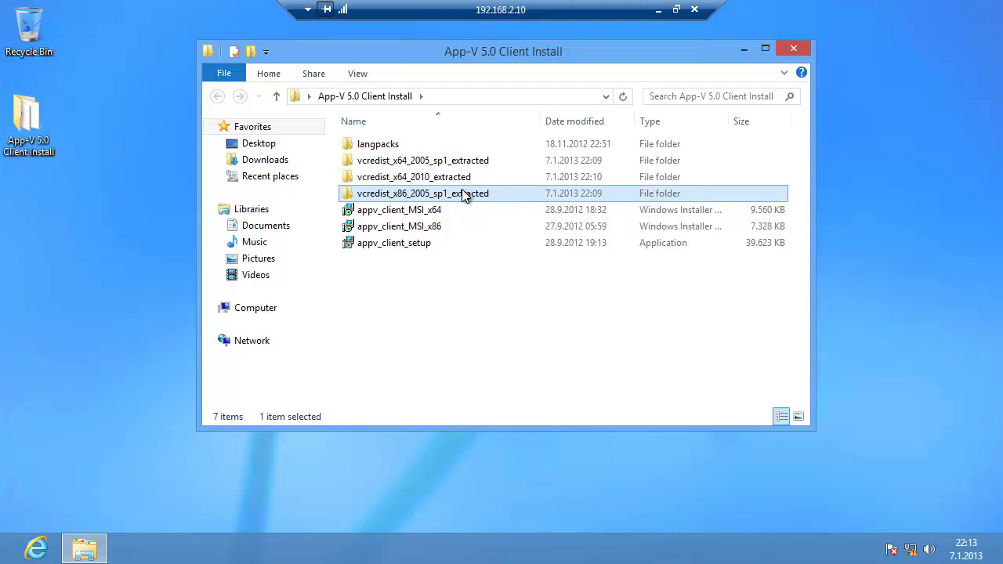
pyautogui.press('Up')
pyautogui.press('Up')
pyautogui.press('Down')
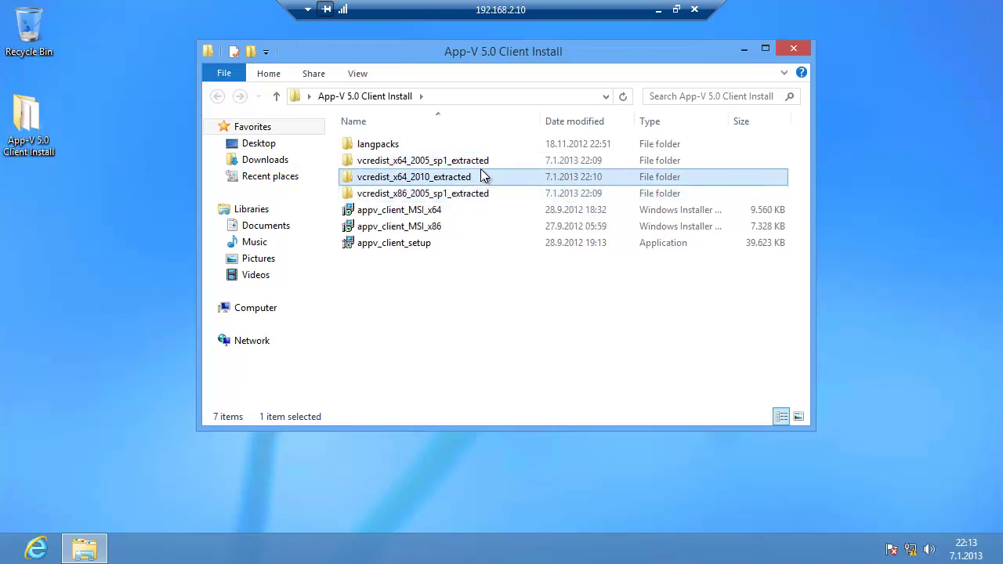
pyautogui.click(486, 167)
pyautogui.press('Return')
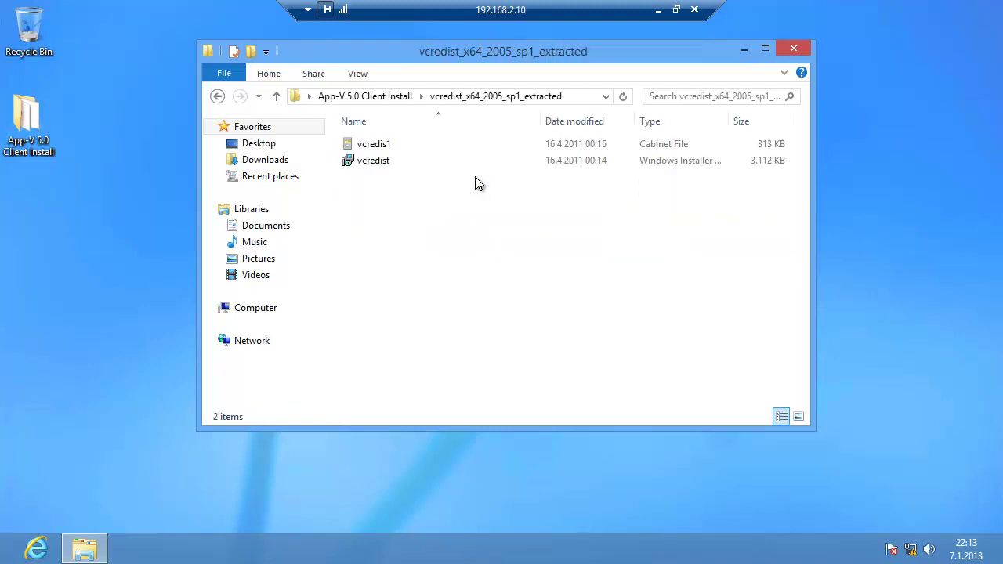
pyautogui.press('BackSpace')
pyautogui.press('Down')
pyautogui.press('Return')
pyautogui.press('BackSpace')
pyautogui.press('Return')
pyautogui.scroll(-4, 447, 322)
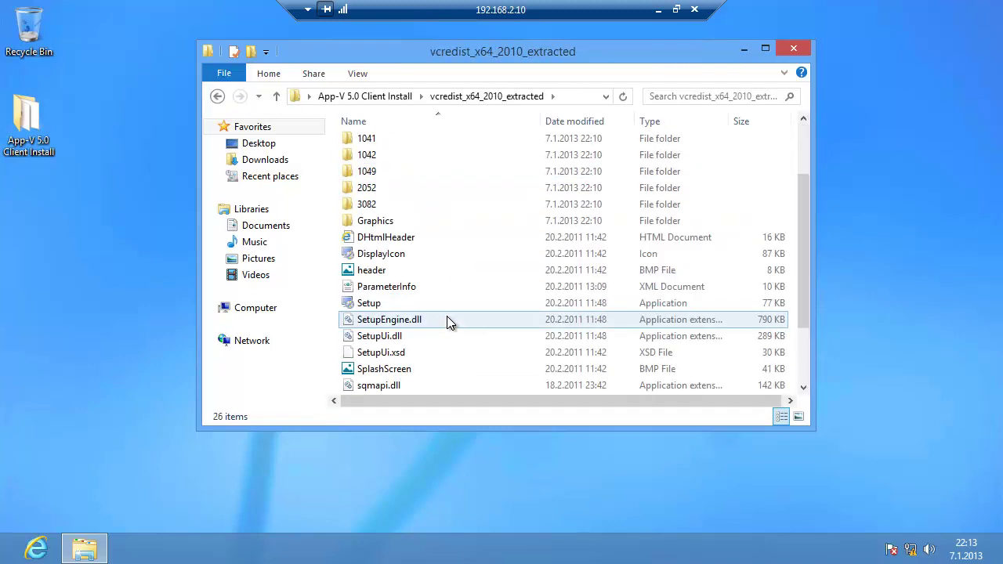
pyautogui.scroll(4, 448, 323)
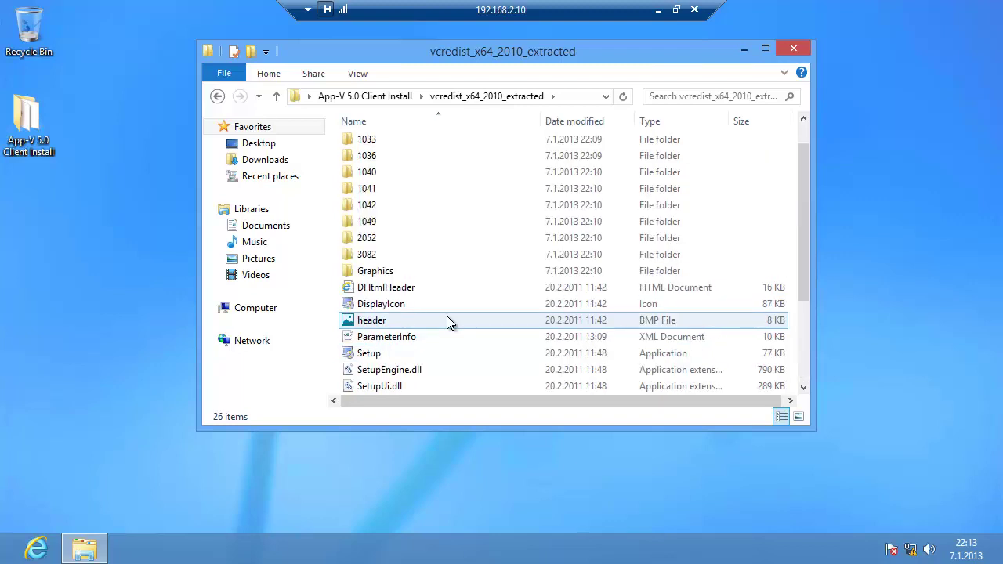
pyautogui.press('BackSpace')
pyautogui.press('Down')
pyautogui.press('Return')
pyautogui.press('BackSpace')
pyautogui.press('Up')
pyautogui.press('Up')
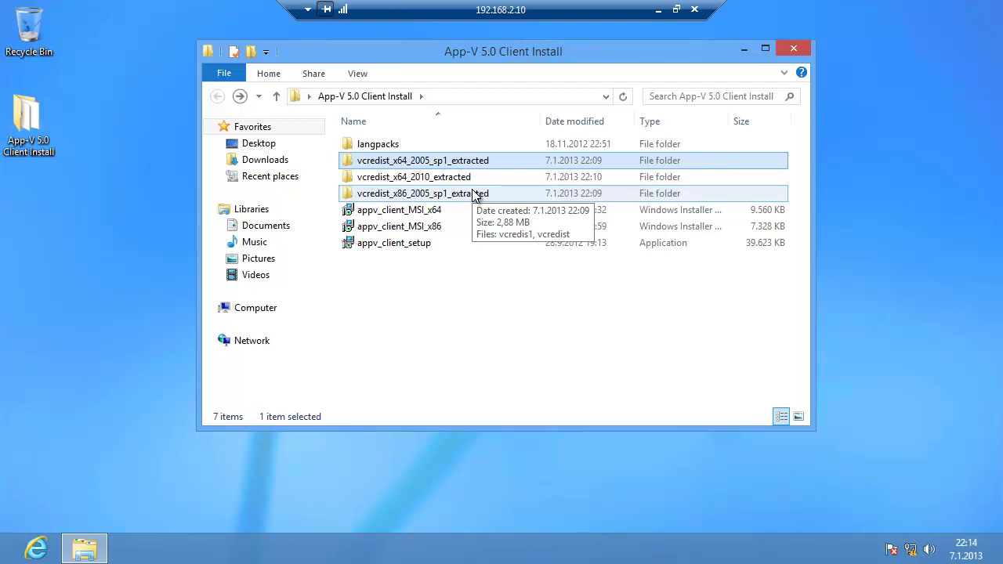
# Cancel the non-elevated appv_client_setup launch and relaunch it with Run as administrator
pyautogui.click(430, 246)
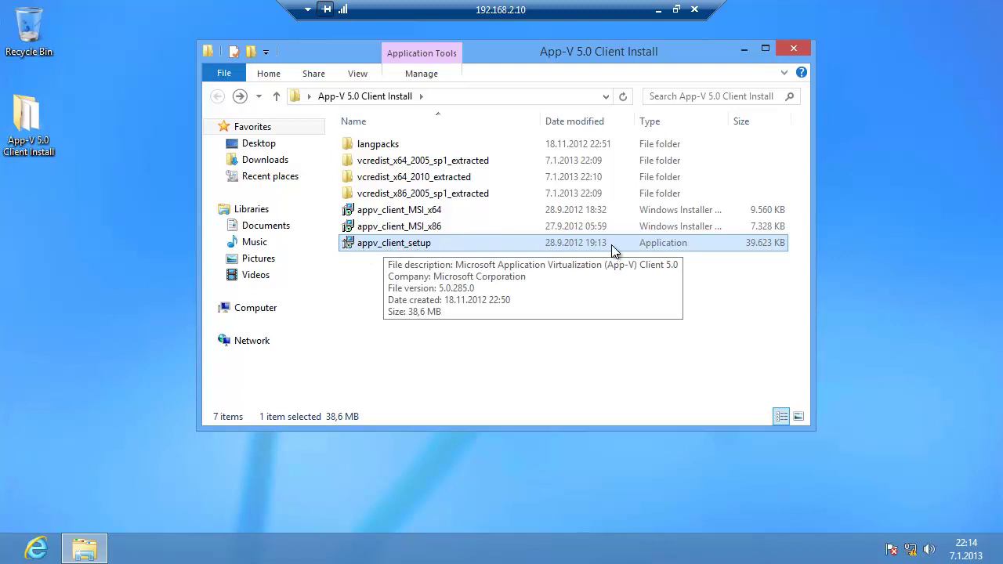
pyautogui.doubleClick(439, 248)
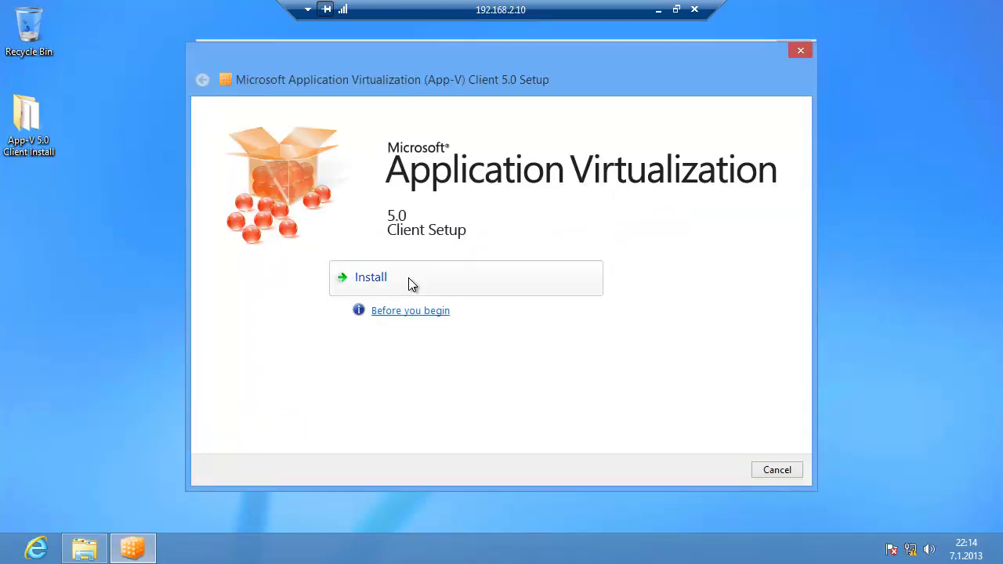
pyautogui.click(764, 472)
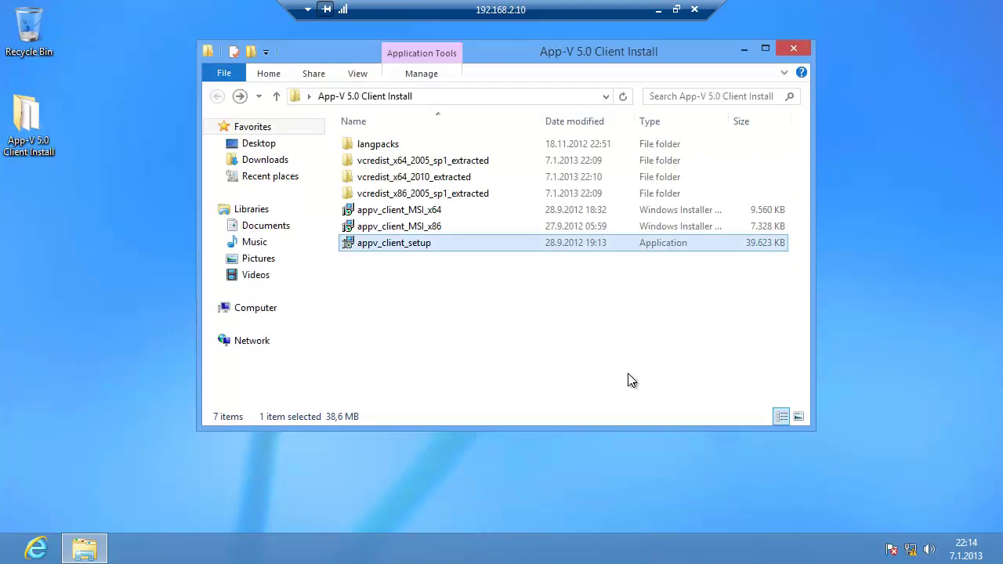
pyautogui.rightClick(411, 249)
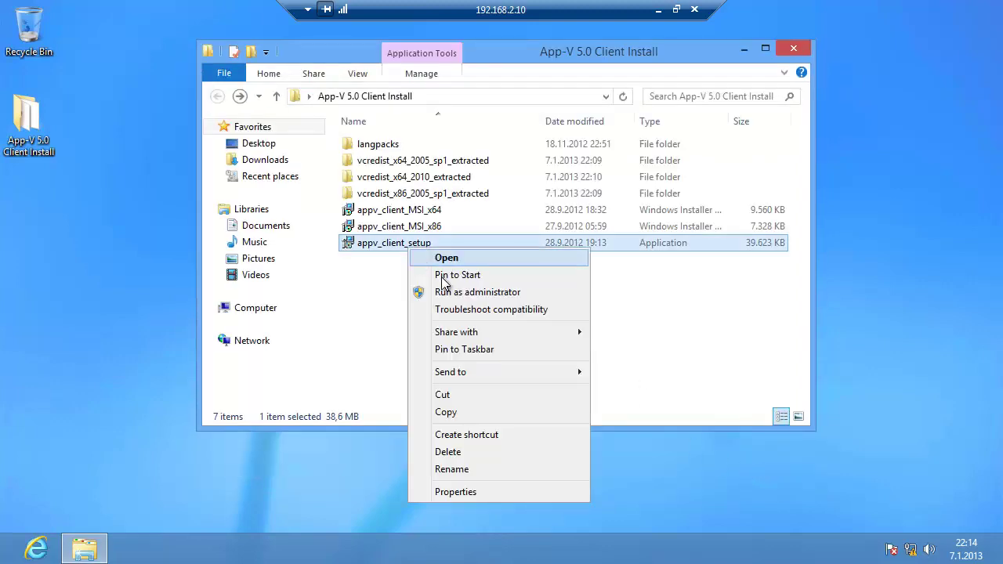
pyautogui.click(508, 300)
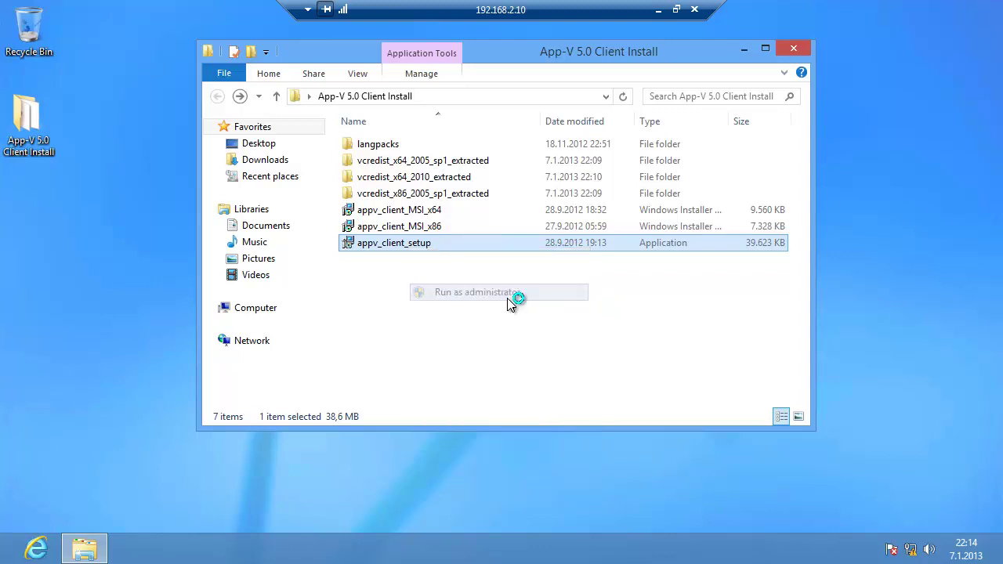
# Open Control Panel from the Settings charm, search 'system' and view the System page
pyautogui.click(24, 556)
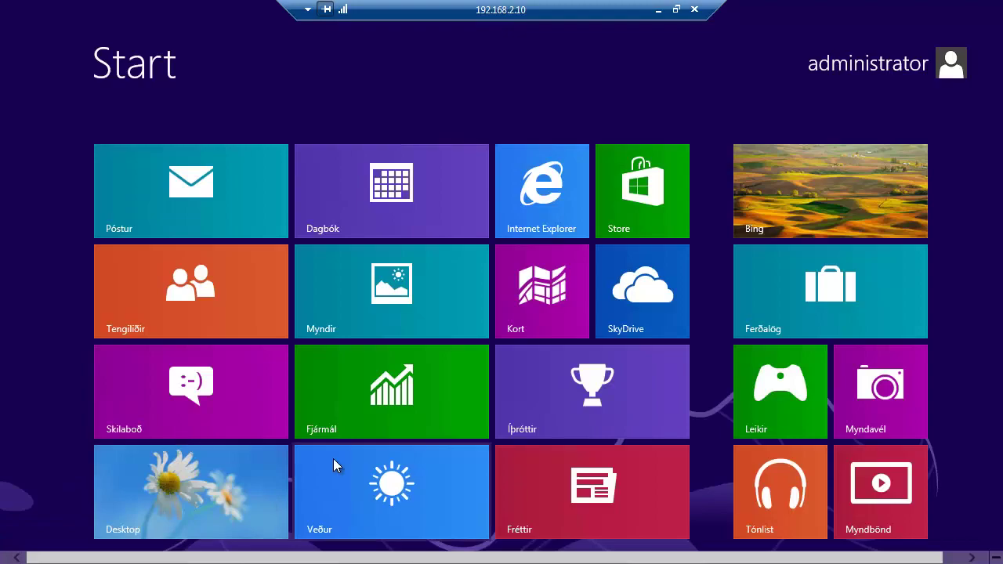
pyautogui.click(179, 531)
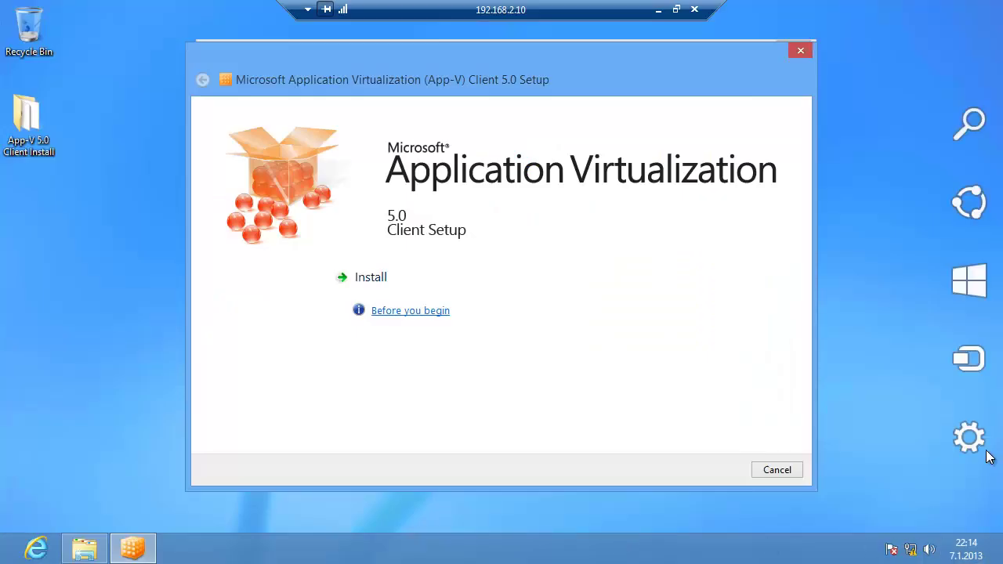
pyautogui.click(970, 439)
pyautogui.click(815, 142)
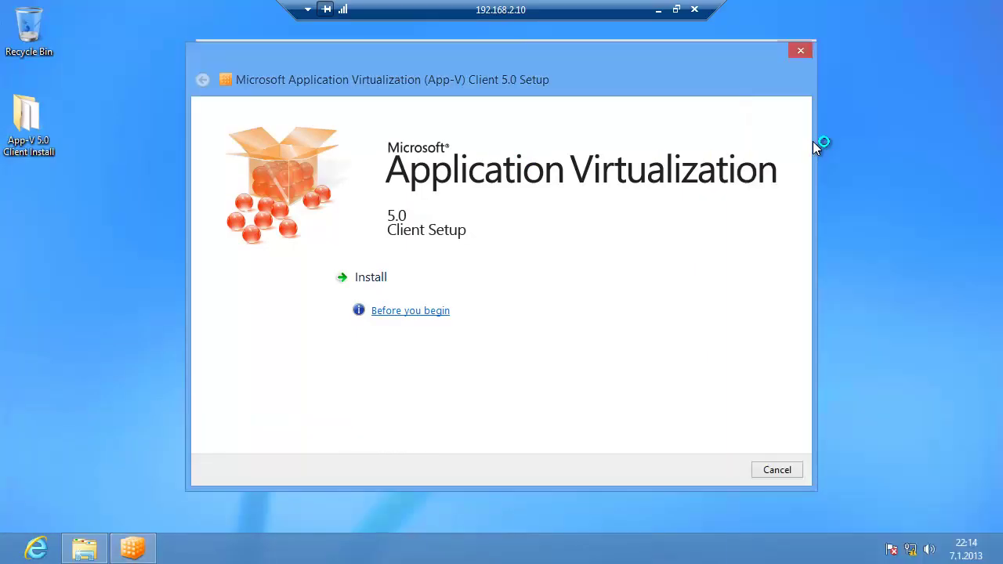
pyautogui.click(742, 101)
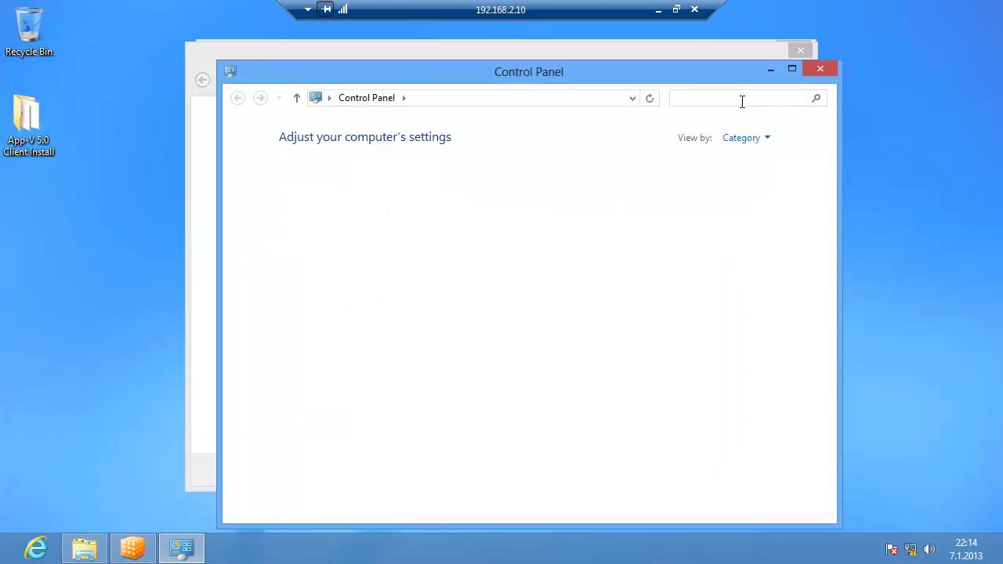
pyautogui.write('system')
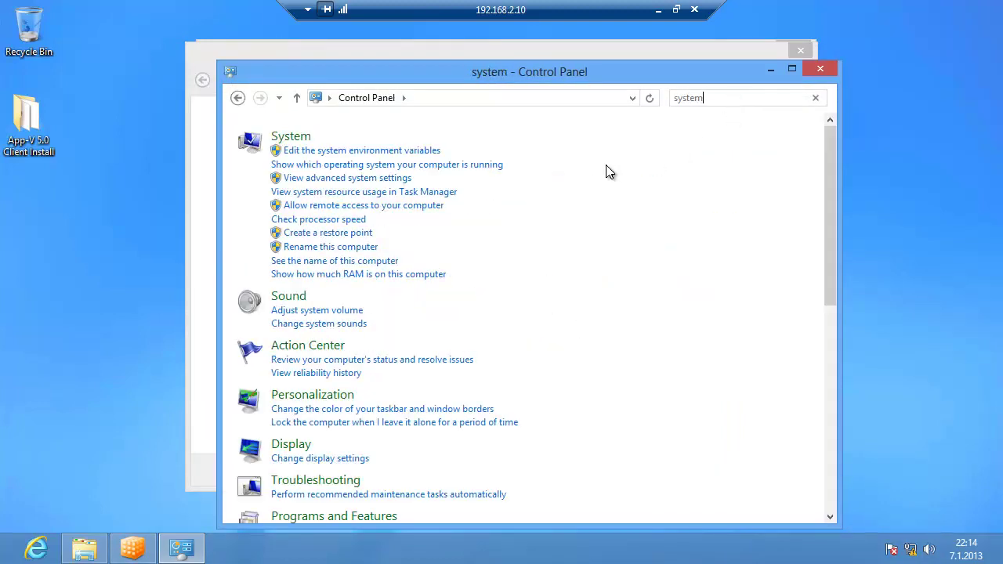
pyautogui.click(290, 137)
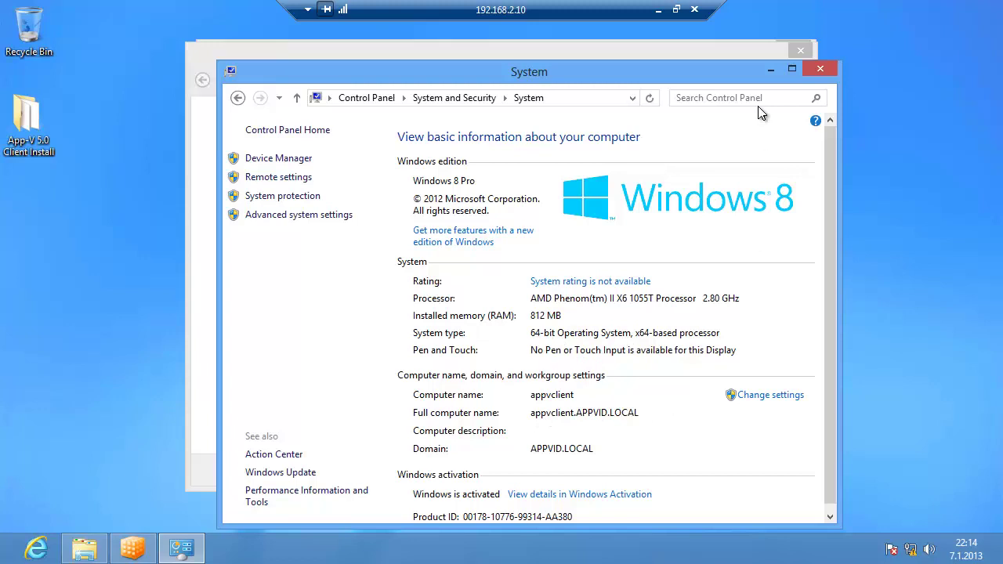
# Start the App-V client installation and accept the license terms
pyautogui.click(771, 69)
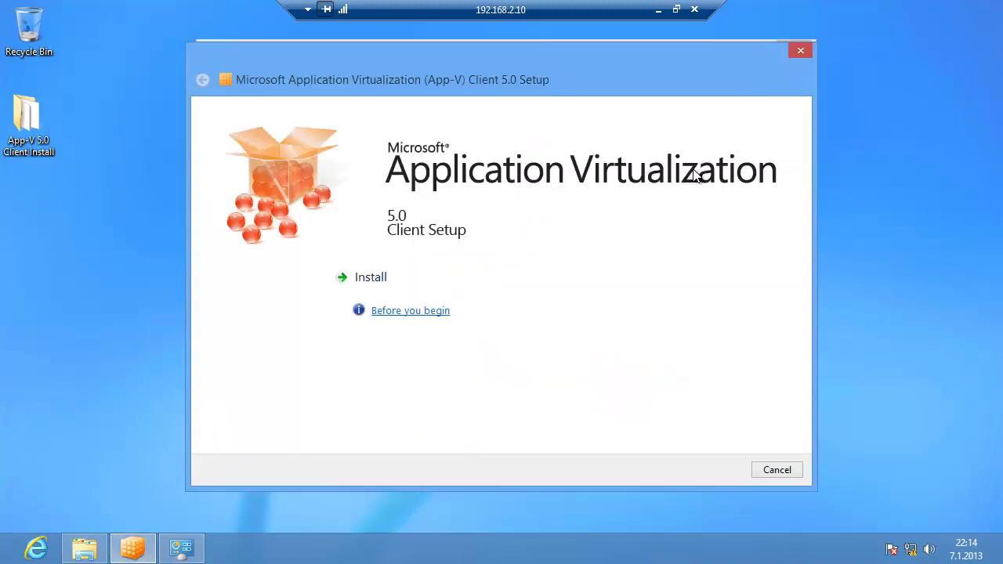
pyautogui.click(377, 282)
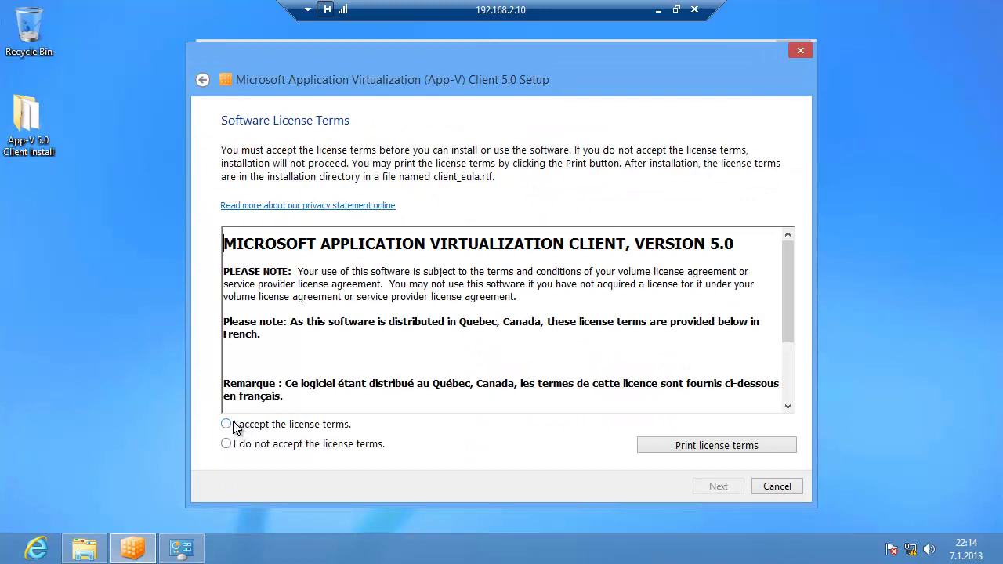
pyautogui.click(268, 426)
pyautogui.moveTo(788, 286); pyautogui.dragTo(779, 343)
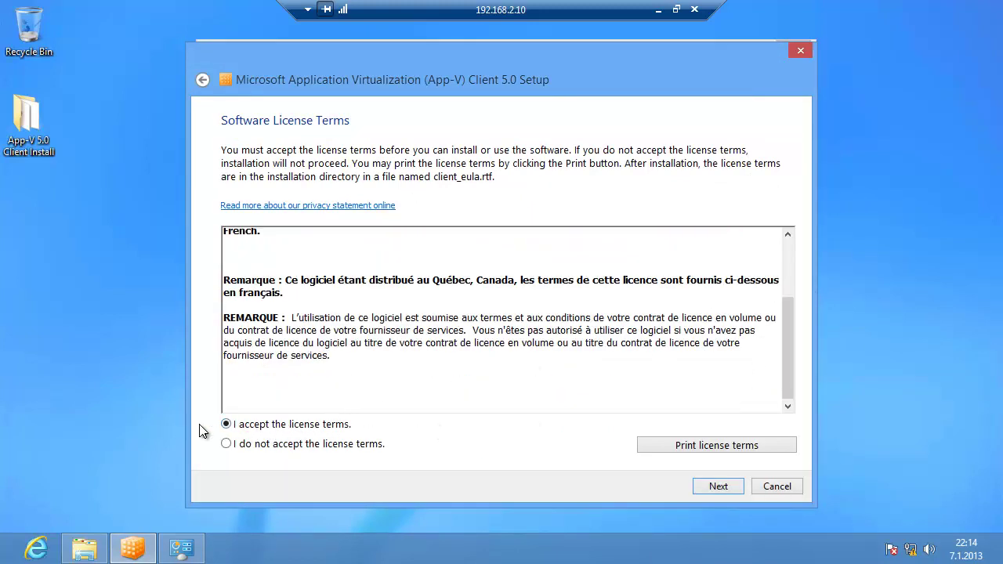
pyautogui.click(717, 486)
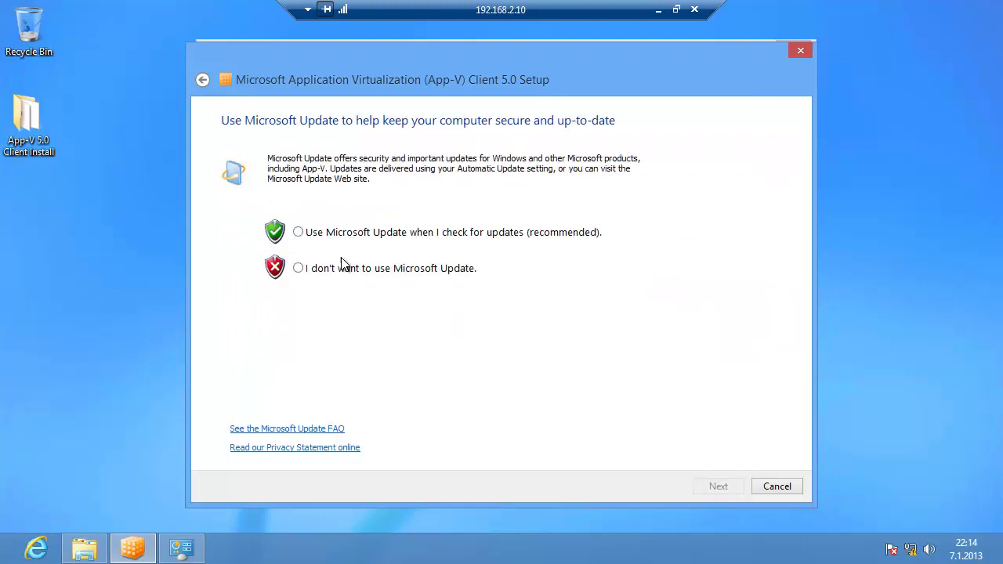
# Enable Microsoft Update, leave the CEIP declined, and run the installation
pyautogui.click(316, 235)
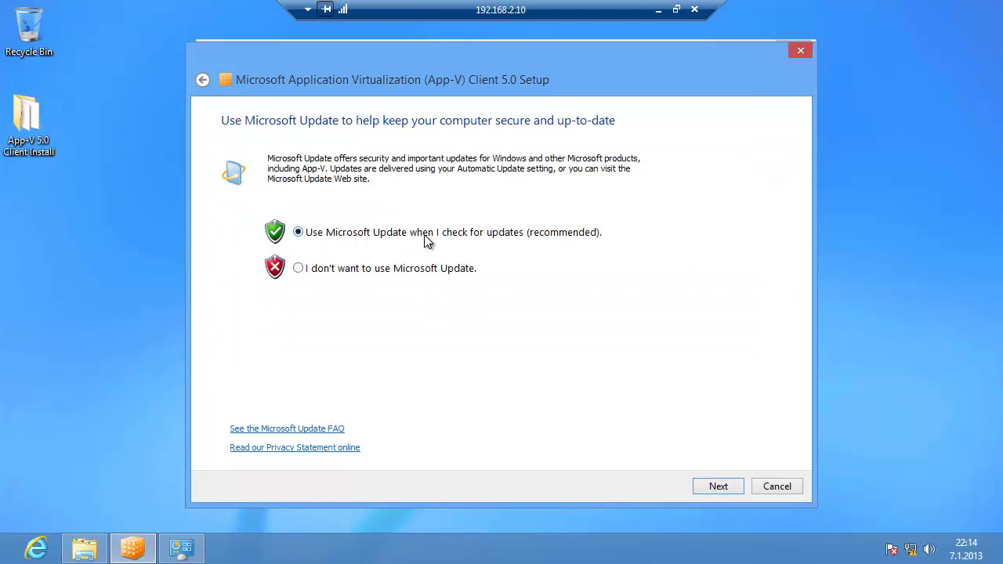
pyautogui.click(718, 487)
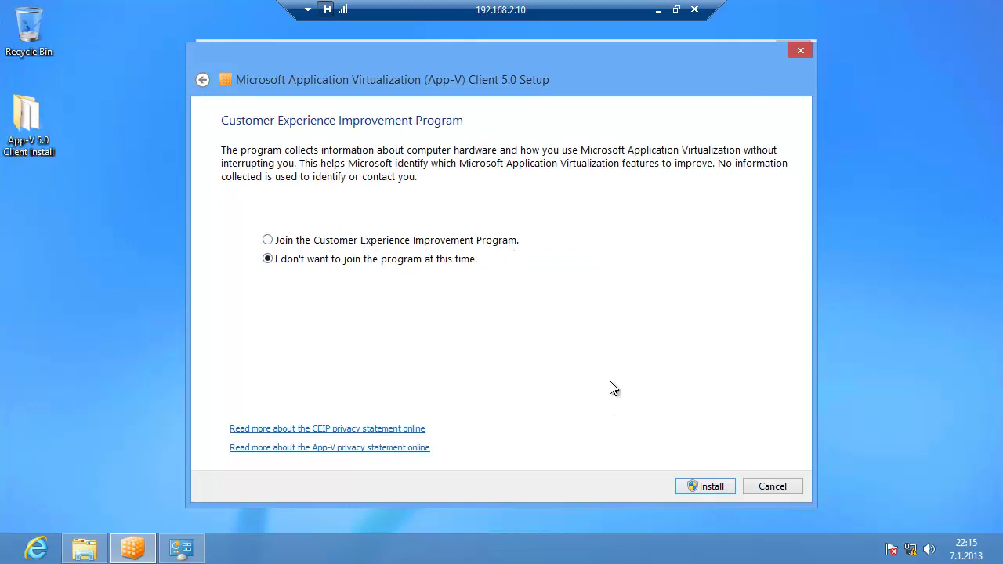
pyautogui.click(707, 486)
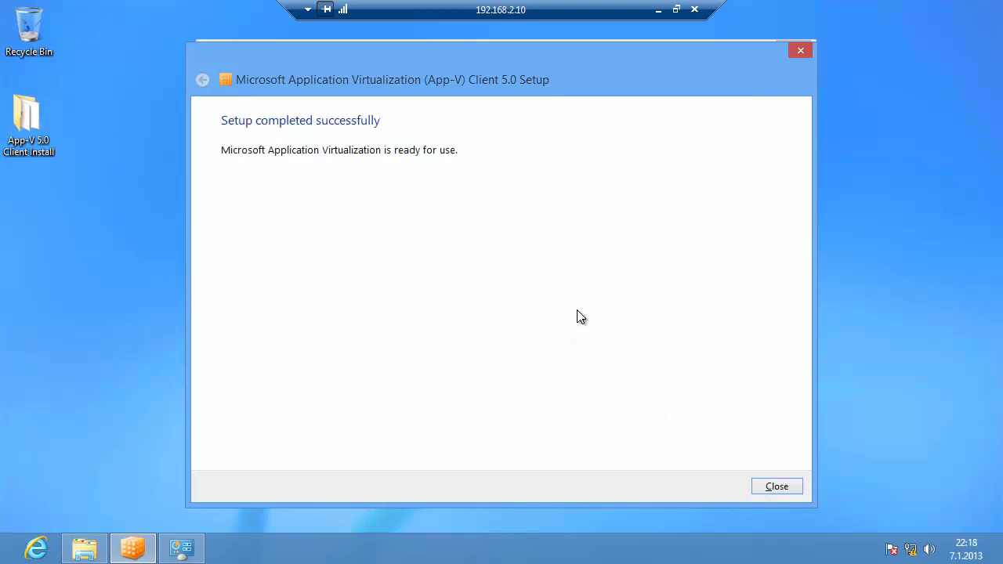
# Close the finished setup and install folder, then open the App-V client from its notification-area icon
pyautogui.click(775, 487)
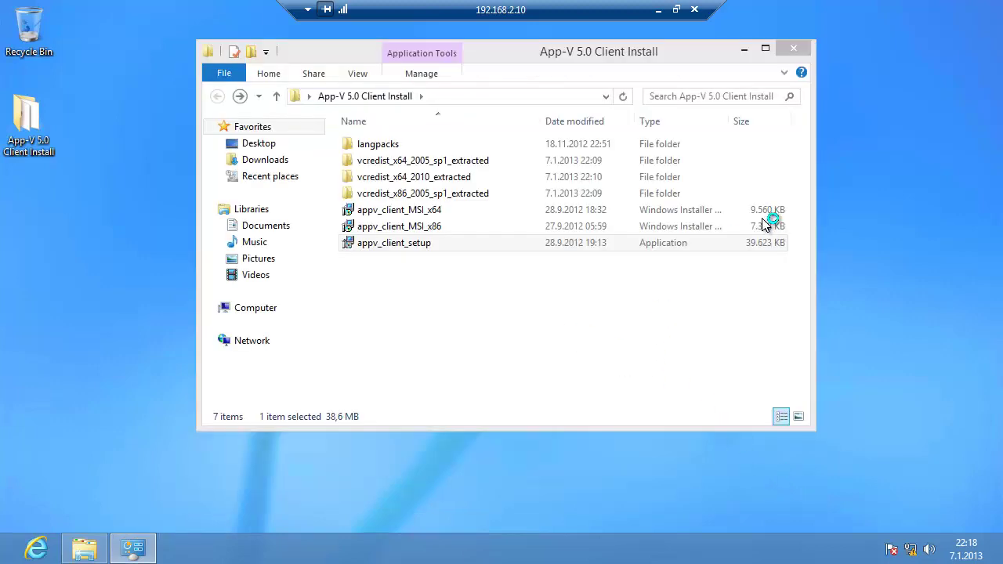
pyautogui.click(792, 51)
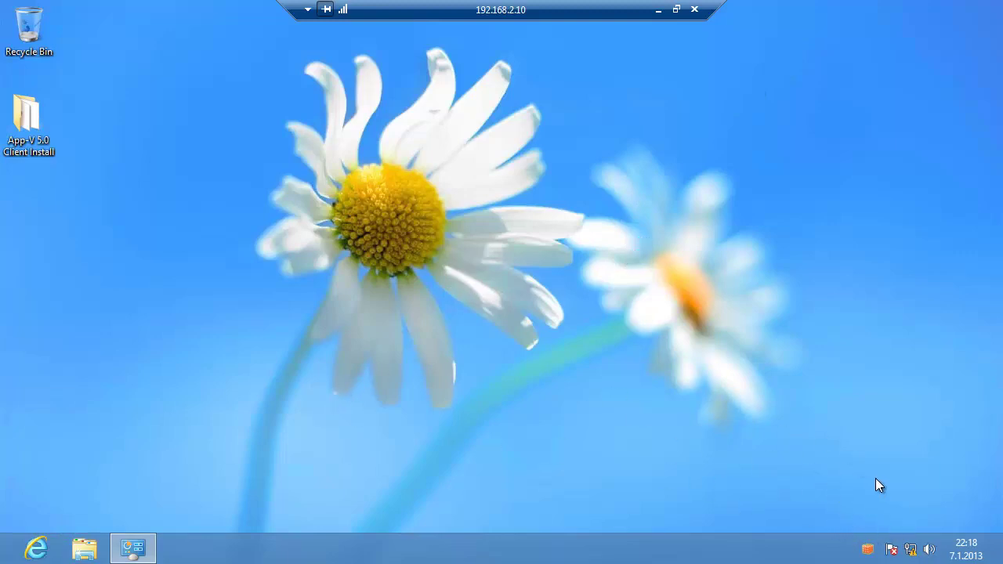
pyautogui.rightClick(868, 548)
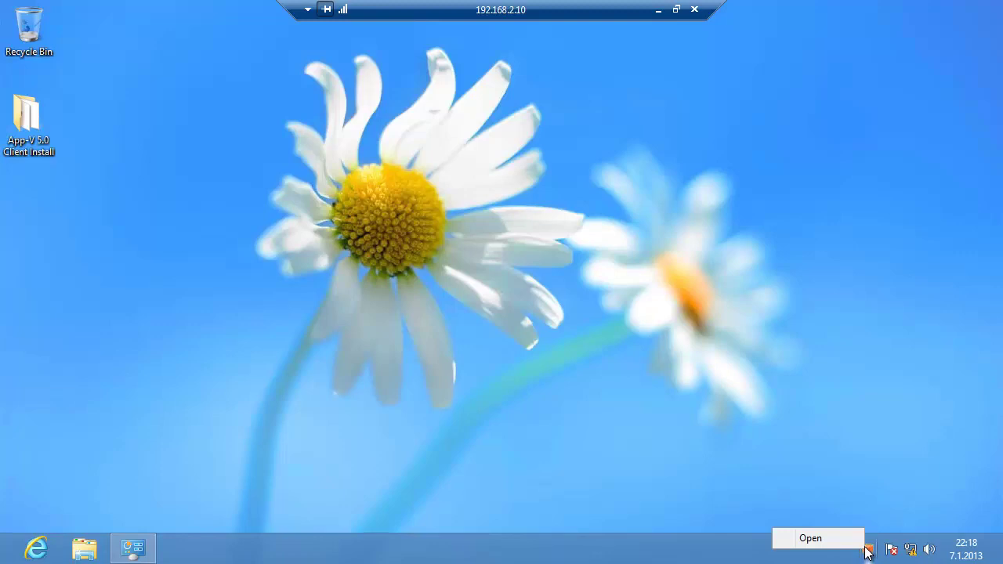
pyautogui.click(817, 543)
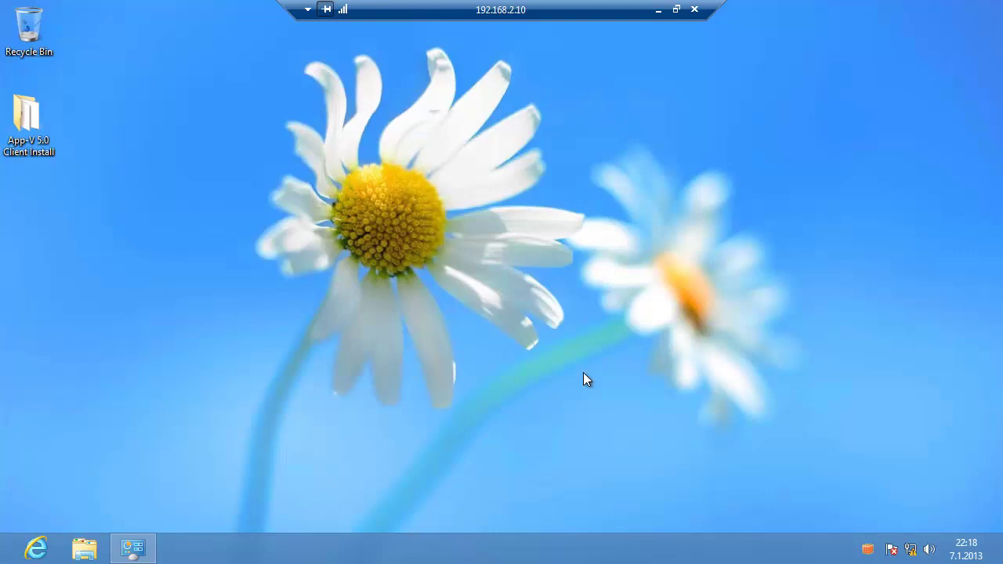
pyautogui.rightClick(868, 551)
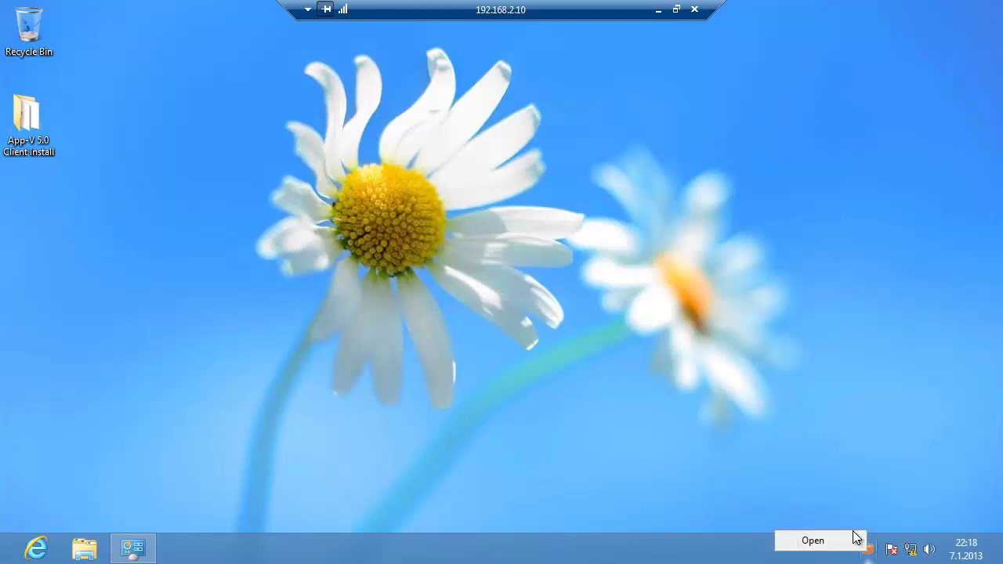
pyautogui.click(813, 540)
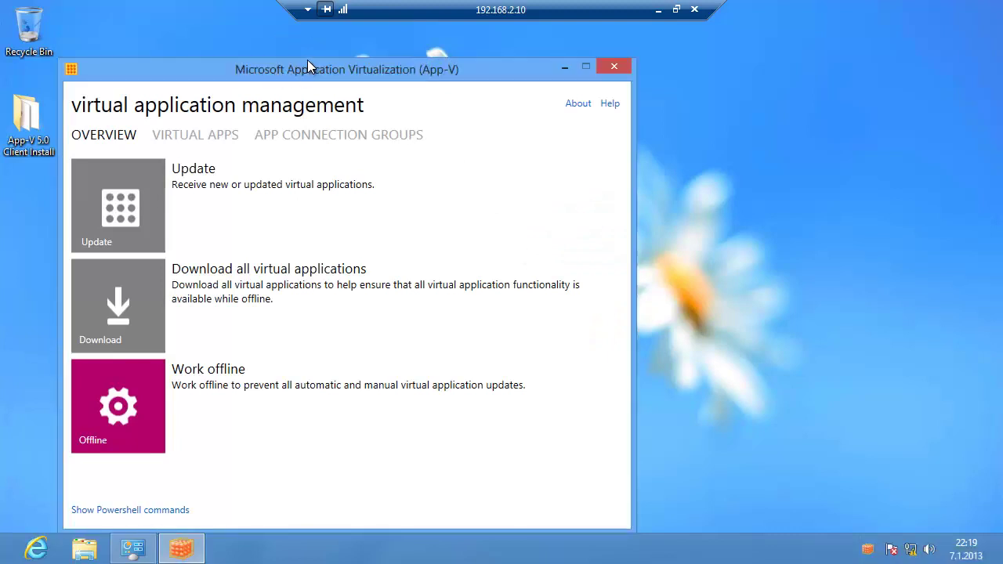
# Close the duplicate App-V window and display its PowerShell command log, scrolling through it
pyautogui.moveTo(319, 70); pyautogui.dragTo(371, 59)
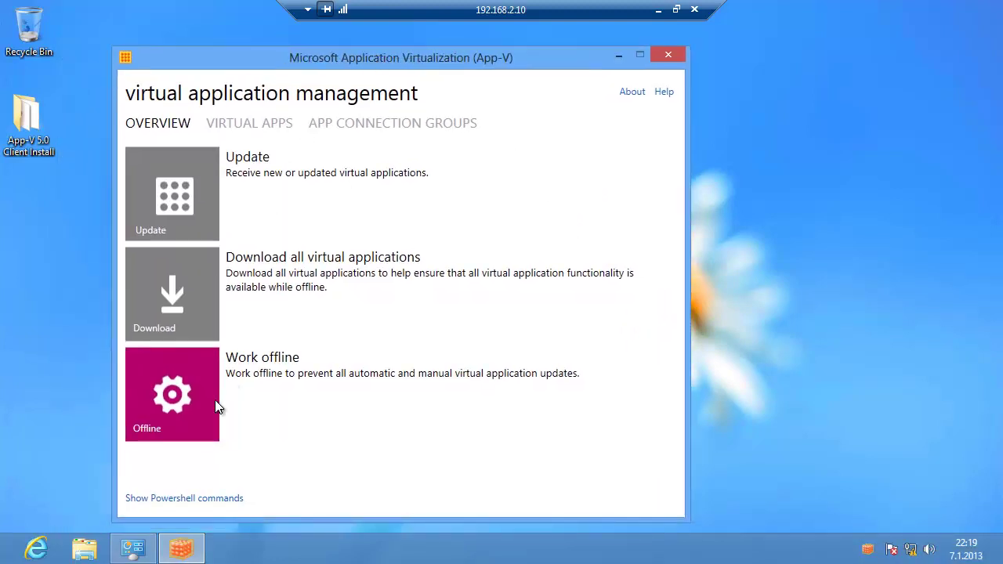
pyautogui.click(134, 499)
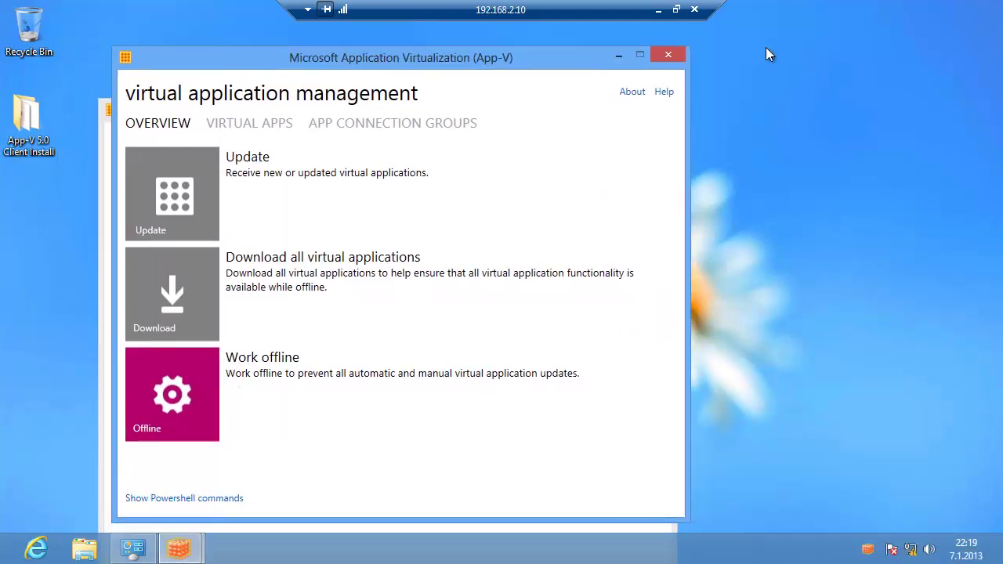
pyautogui.click(665, 55)
pyautogui.moveTo(453, 118); pyautogui.dragTo(504, 27)
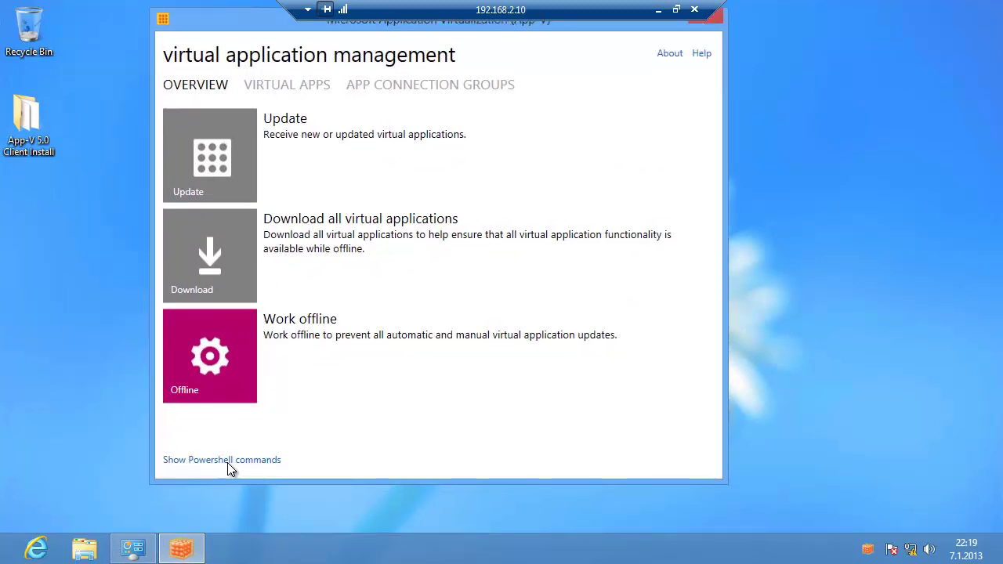
pyautogui.click(228, 462)
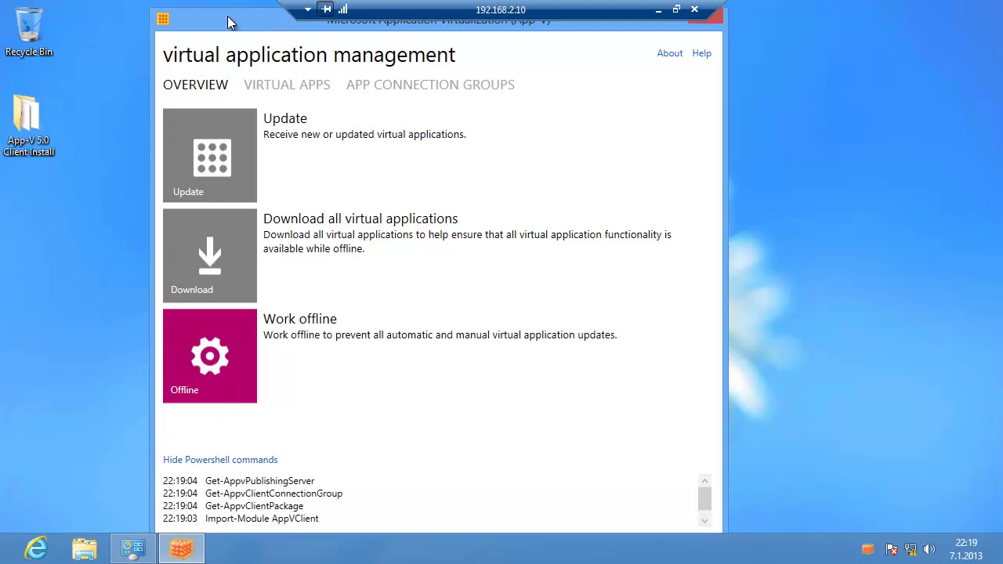
pyautogui.moveTo(232, 23); pyautogui.dragTo(213, 12)
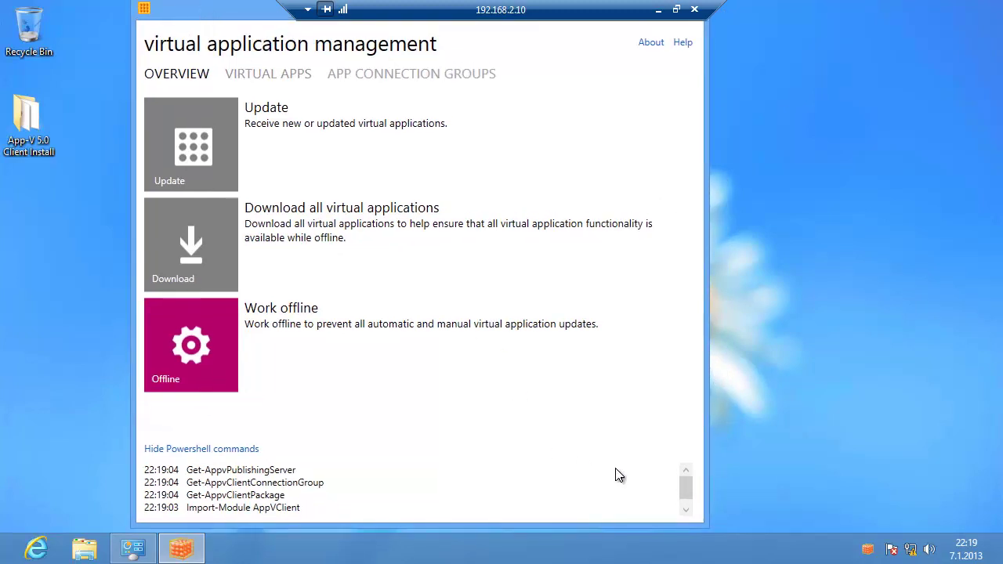
pyautogui.click(687, 509)
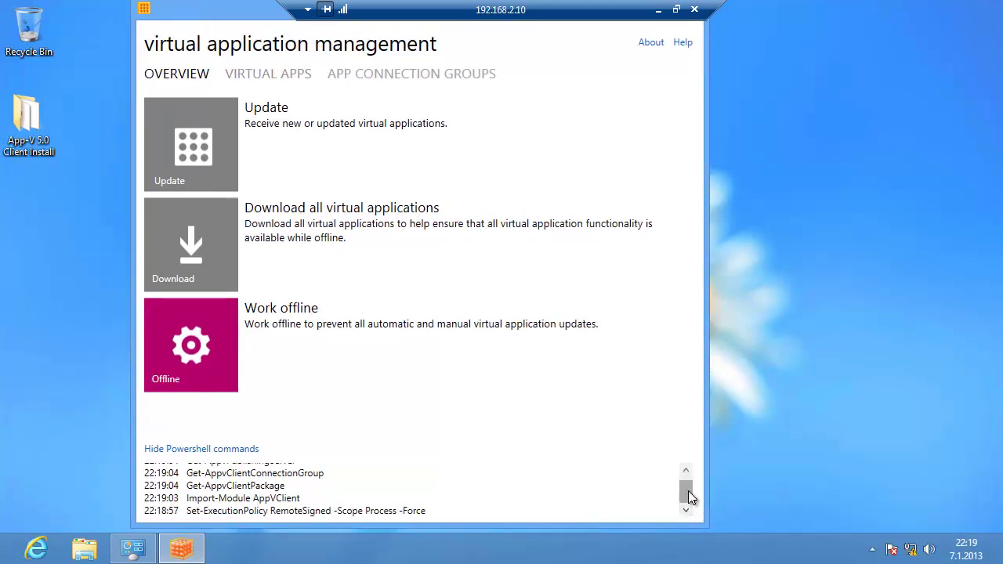
pyautogui.moveTo(688, 490); pyautogui.dragTo(683, 467)
# Search Start for 'powershe', run Windows PowerShell as administrator, and shrink its window
pyautogui.click(684, 510)
pyautogui.click(4, 558)
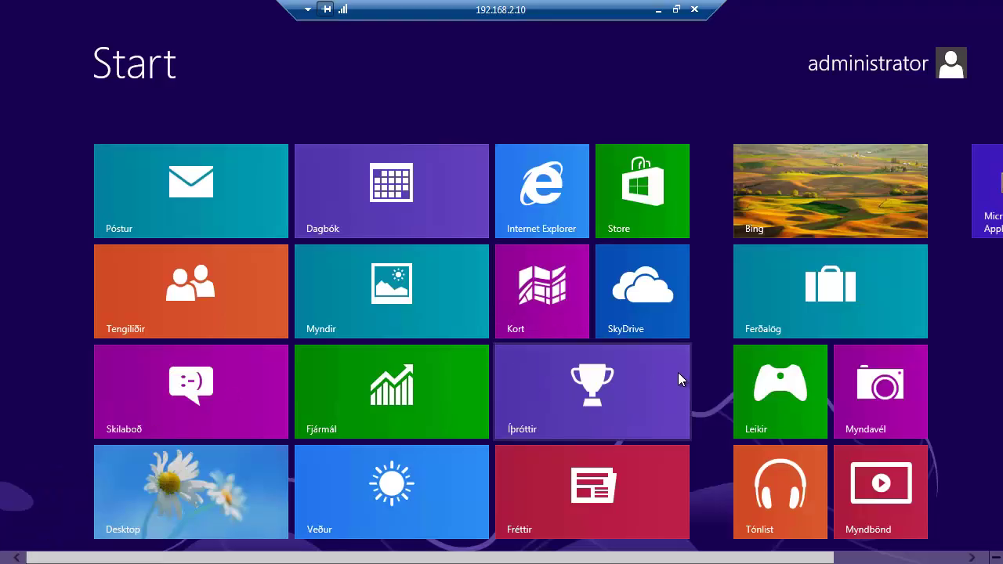
pyautogui.write('powershe')
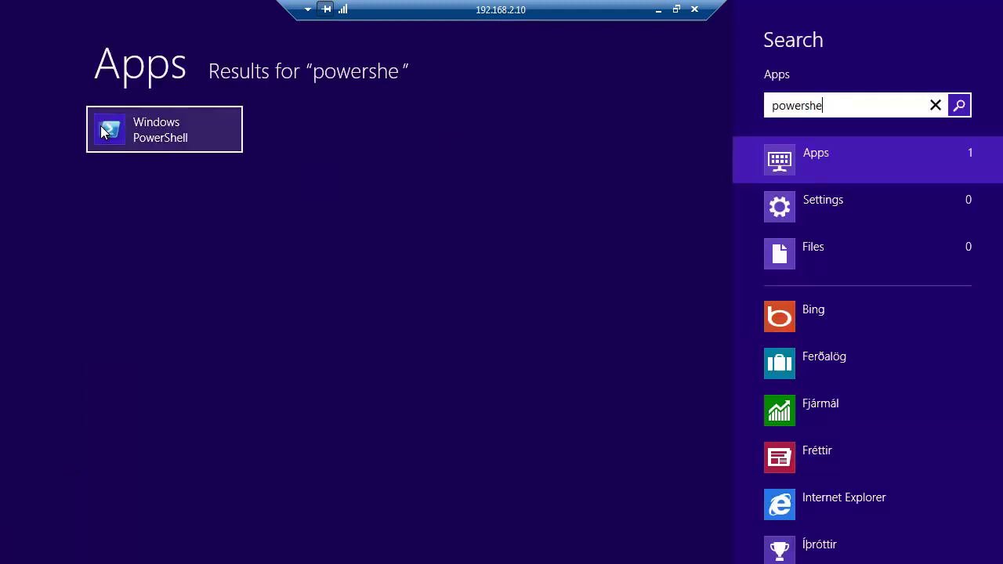
pyautogui.rightClick(103, 129)
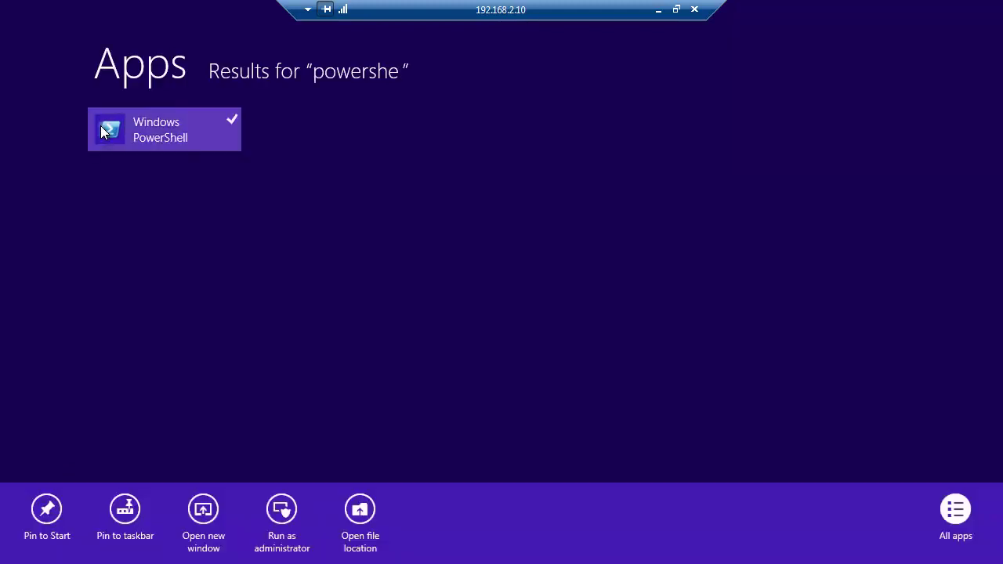
pyautogui.click(294, 517)
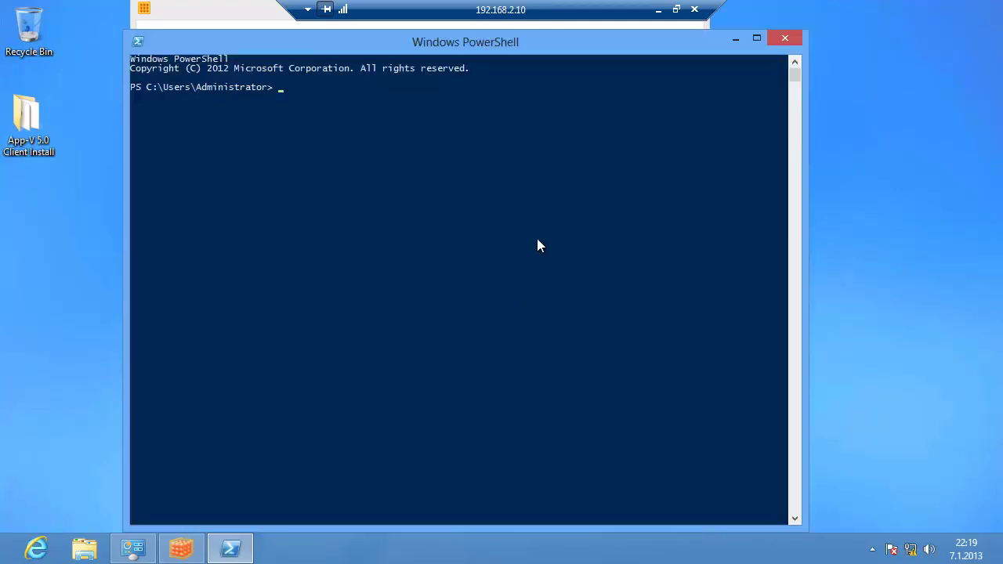
pyautogui.moveTo(501, 31); pyautogui.dragTo(460, 112)
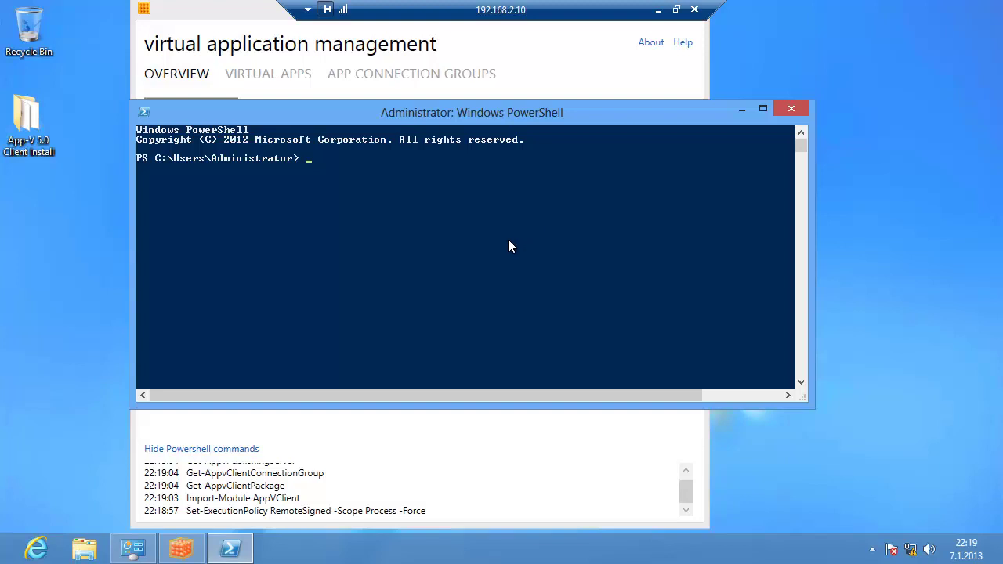
# Try tab-completing 'get-app' in the console, then clear the prompt
pyautogui.write('get-app')
pyautogui.click(495, 233)
pyautogui.press('Escape')
pyautogui.press('Tab')
pyautogui.click(505, 188)
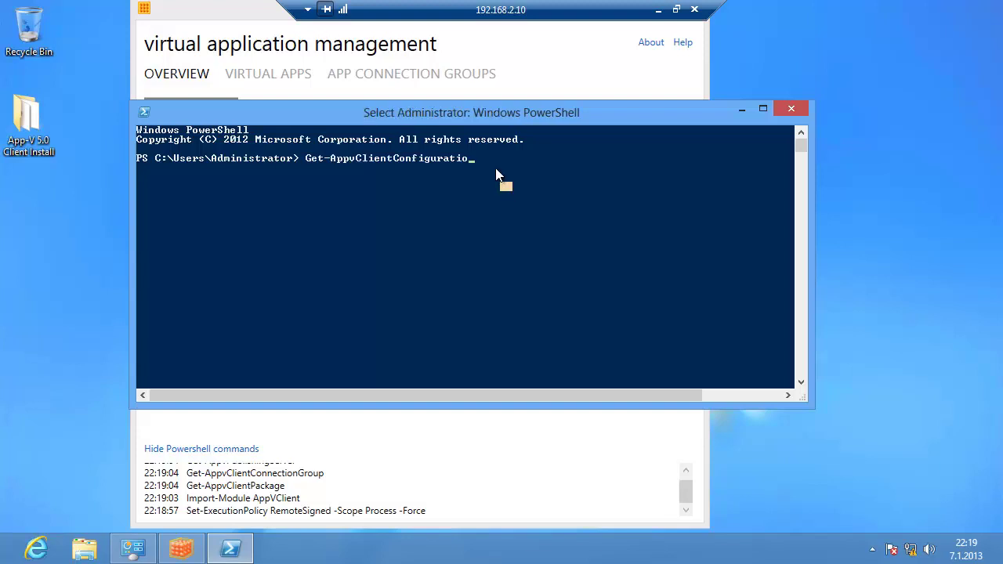
pyautogui.press('Escape')
pyautogui.press('BackSpace')
pyautogui.press('BackSpace')
pyautogui.press('BackSpace')
pyautogui.press('BackSpace')
pyautogui.press('BackSpace')
pyautogui.press('BackSpace')
pyautogui.press('BackSpace')
pyautogui.press('BackSpace')
pyautogui.press('BackSpace')
pyautogui.press('BackSpace')
pyautogui.press('BackSpace')
pyautogui.press('BackSpace')
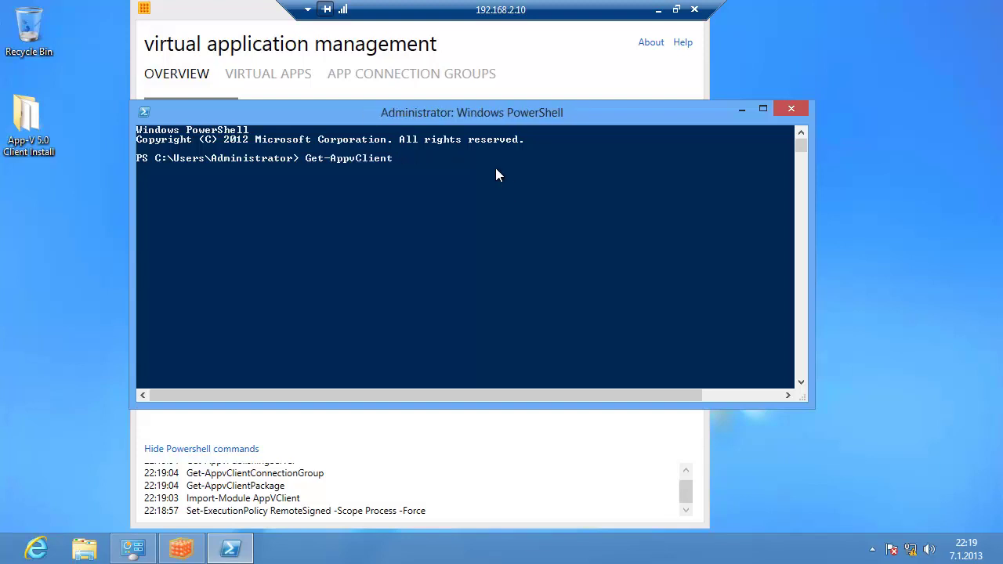
pyautogui.press('BackSpace')
pyautogui.press('BackSpace')
pyautogui.press('BackSpace')
pyautogui.press('BackSpace')
pyautogui.press('BackSpace')
pyautogui.press('BackSpace')
pyautogui.press('BackSpace')
pyautogui.press('BackSpace')
pyautogui.press('BackSpace')
pyautogui.press('BackSpace')
pyautogui.press('BackSpace')
# Run Set-AppvPublishingServer, which fails because the AppvClient module cannot load
pyautogui.write('Set-AppV')
pyautogui.press('Tab')
pyautogui.write('p')
pyautogui.press('BackSpace')
pyautogui.press('BackSpace')
pyautogui.press('BackSpace')
pyautogui.press('BackSpace')
pyautogui.press('BackSpace')
pyautogui.press('BackSpace')
pyautogui.press('BackSpace')
pyautogui.press('BackSpace')
pyautogui.press('BackSpace')
pyautogui.press('BackSpace')
pyautogui.press('BackSpace')
pyautogui.press('BackSpace')
pyautogui.press('BackSpace')
pyautogui.press('BackSpace')
pyautogui.press('BackSpace')
pyautogui.press('BackSpace')
pyautogui.press('BackSpace')
pyautogui.press('BackSpace')
pyautogui.press('BackSpace')
pyautogui.press('BackSpace')
pyautogui.write('P')
pyautogui.press('Tab')
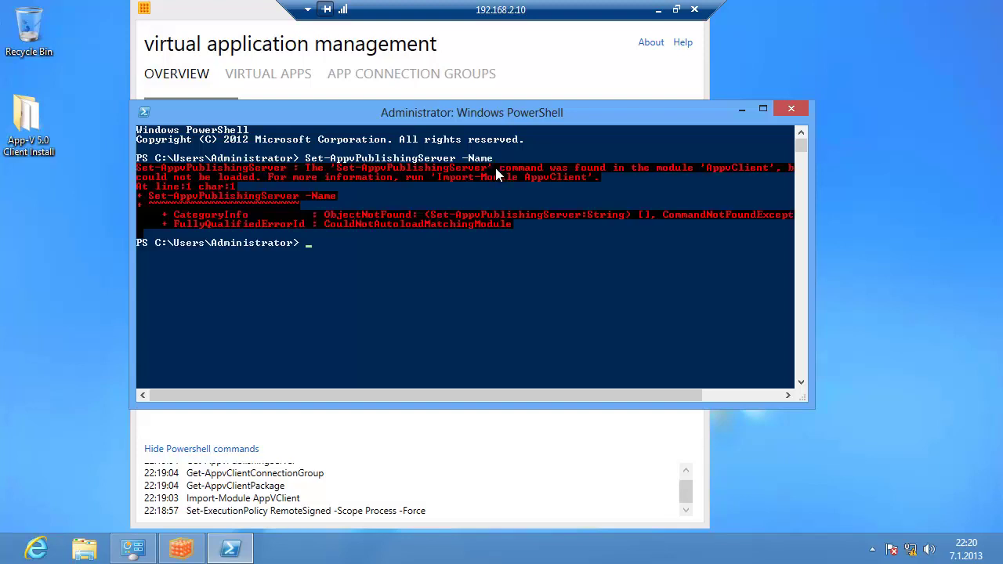
pyautogui.write('Set-AppvPublishingServer')
pyautogui.press('Return')
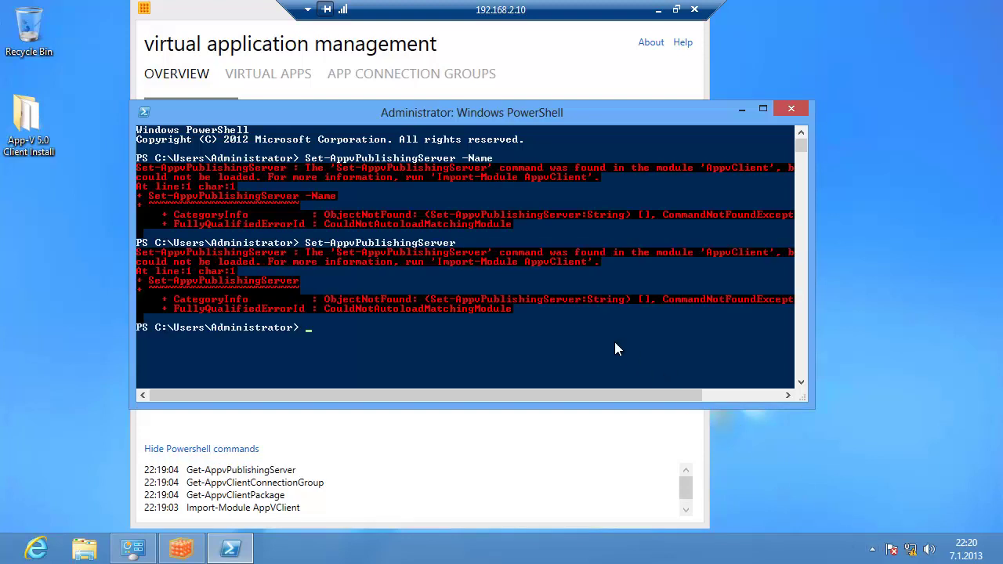
# Recall the Set-AppvPublishingServer command with the Up arrow, then clear the prompt
pyautogui.click(588, 332)
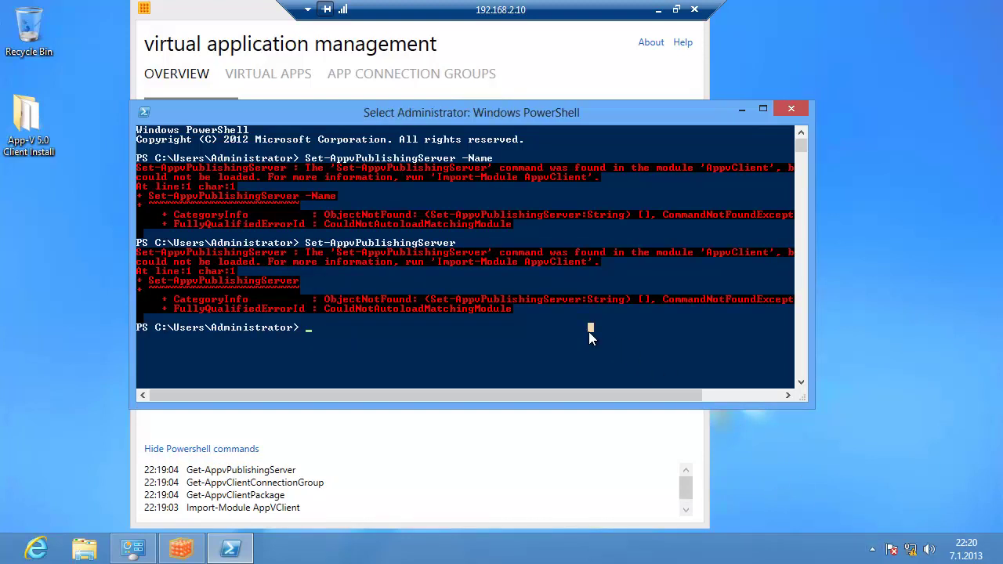
pyautogui.press('Up')
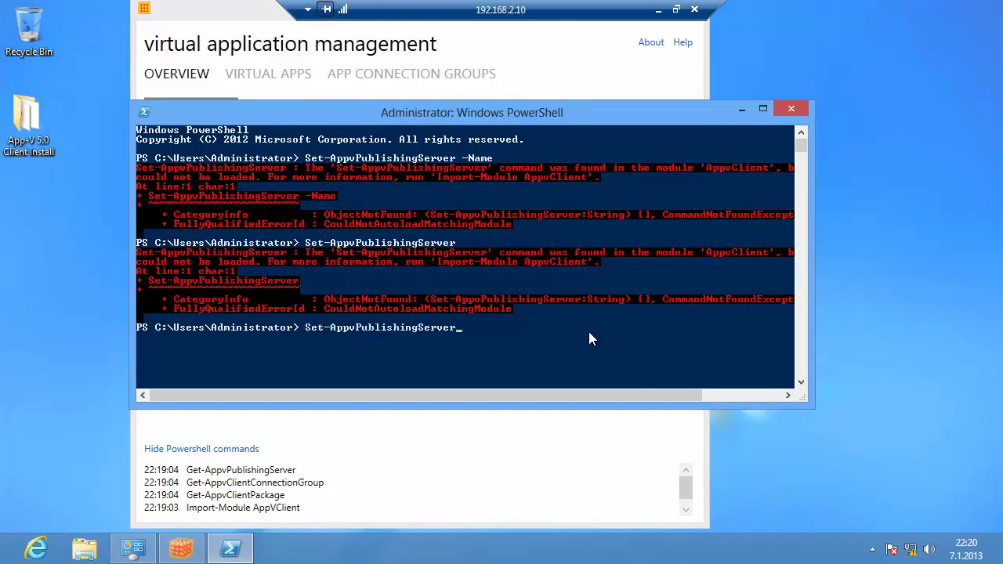
pyautogui.click(686, 509)
pyautogui.click(730, 299)
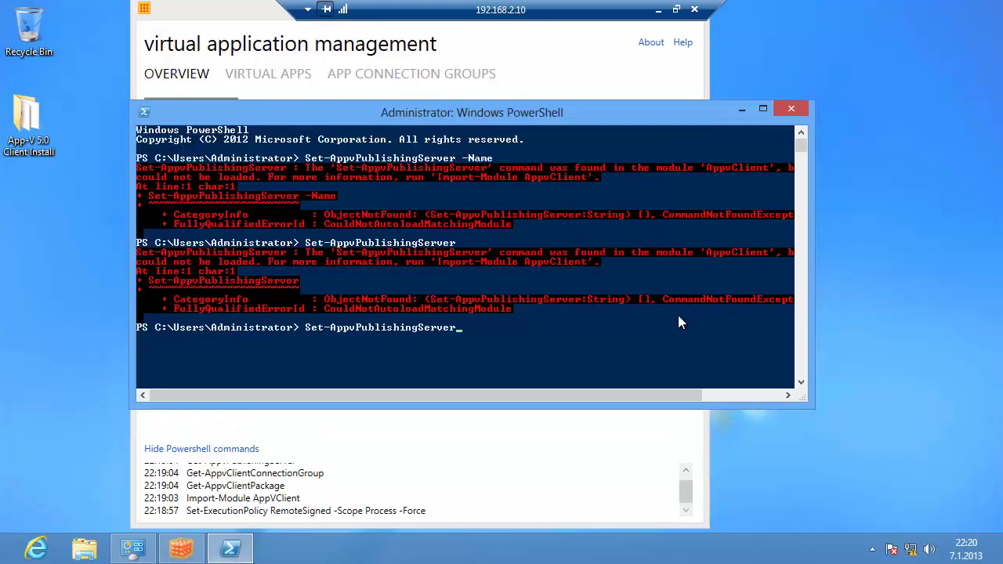
pyautogui.write('S')
pyautogui.press('BackSpace')
pyautogui.press('BackSpace')
pyautogui.press('BackSpace')
pyautogui.press('BackSpace')
pyautogui.press('BackSpace')
pyautogui.press('BackSpace')
pyautogui.press('BackSpace')
pyautogui.press('BackSpace')
pyautogui.press('BackSpace')
pyautogui.press('BackSpace')
pyautogui.press('BackSpace')
pyautogui.press('BackSpace')
pyautogui.press('BackSpace')
pyautogui.press('BackSpace')
pyautogui.press('BackSpace')
pyautogui.press('BackSpace')
pyautogui.press('BackSpace')
pyautogui.press('BackSpace')
pyautogui.press('BackSpace')
pyautogui.press('BackSpace')
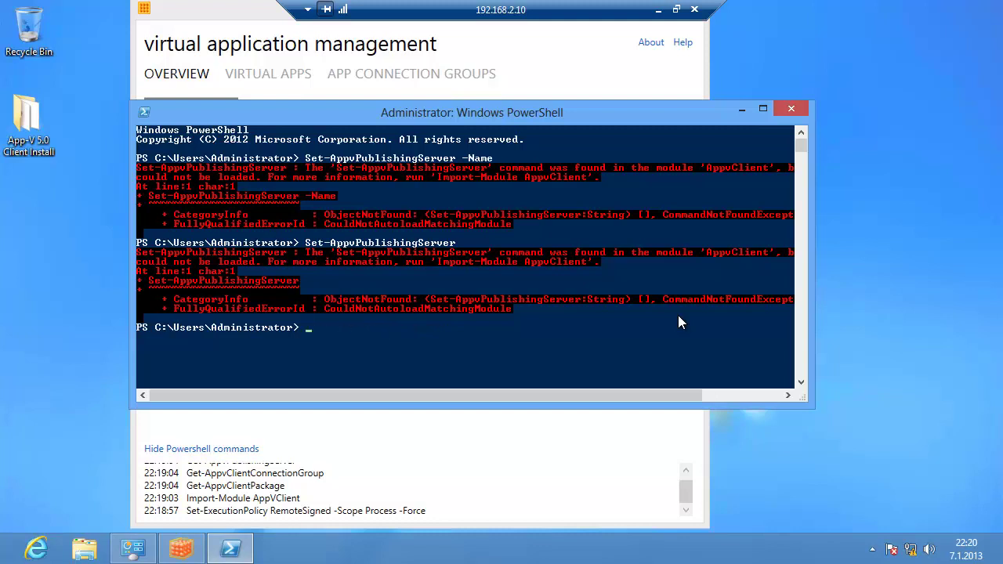
# Set the process execution policy to RemoteSigned with -Force and import the AppVClient module
pyautogui.write('Set-ExecutionPolicy RemoteSigned -Scope')
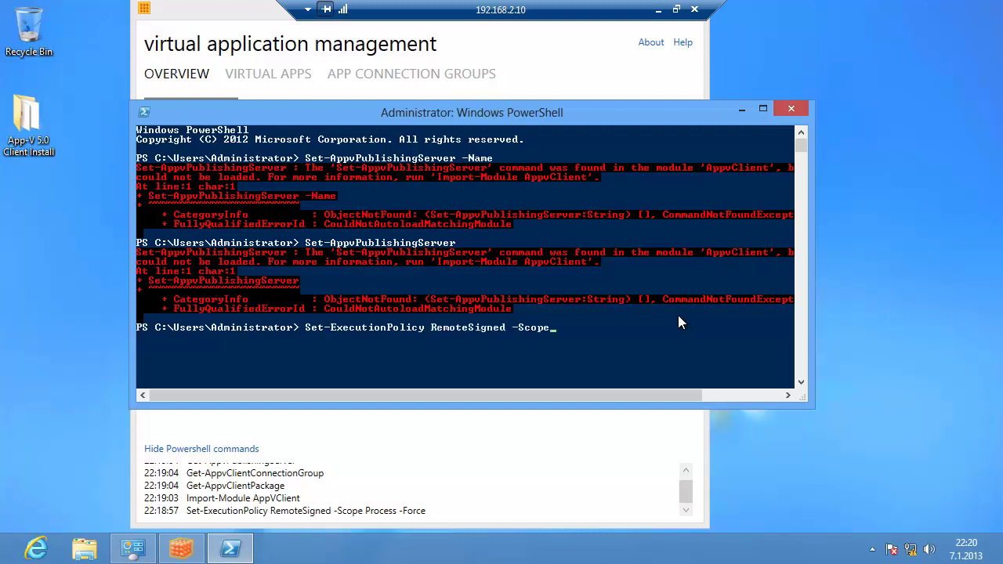
pyautogui.write(' Process -Force')
pyautogui.press('Return')
pyautogui.write('Import-Module AppVClient')
pyautogui.press('Return')
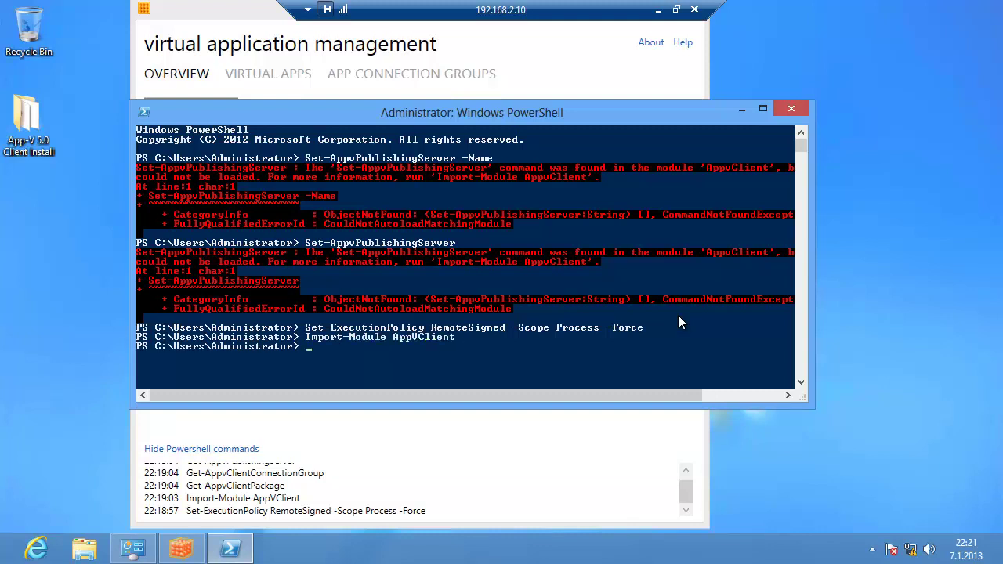
# Run Set-AppvPublishingServer without parameters so it prompts for a ServerId
pyautogui.write('Set-App')
pyautogui.press('Tab')
pyautogui.press('BackSpace')
pyautogui.press('BackSpace')
pyautogui.press('BackSpace')
pyautogui.press('BackSpace')
pyautogui.press('BackSpace')
pyautogui.press('BackSpace')
pyautogui.press('BackSpace')
pyautogui.press('BackSpace')
pyautogui.press('BackSpace')
pyautogui.press('BackSpace')
pyautogui.press('BackSpace')
pyautogui.press('BackSpace')
pyautogui.write('vP')
pyautogui.press('Tab')
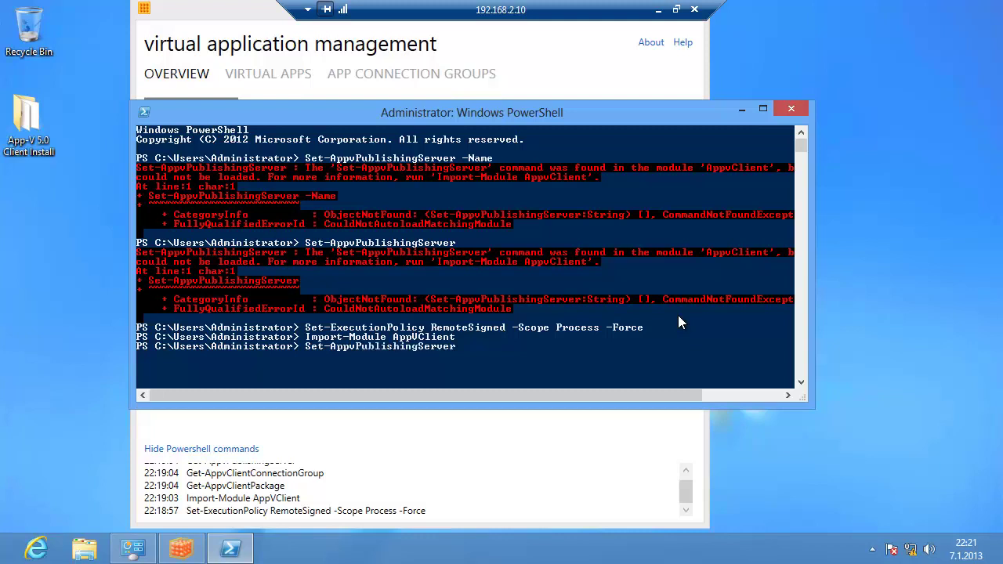
pyautogui.write('-N')
pyautogui.press('BackSpace')
pyautogui.press('BackSpace')
pyautogui.press('Return')
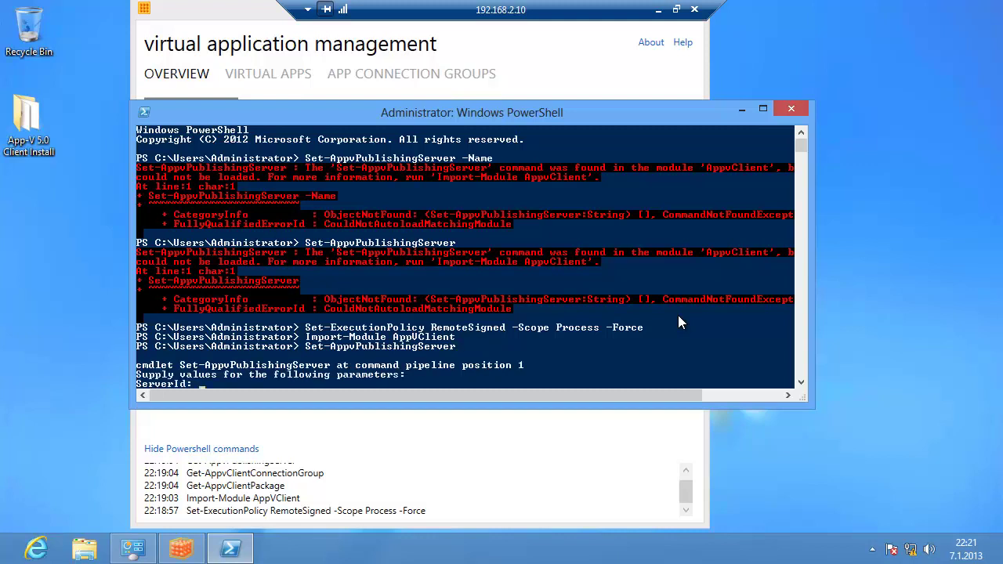
# Enter ServerId 1 at the prompt, then retry Set-AppvPublishingServer with a trailing dash
pyautogui.write('1')
pyautogui.press('Return')
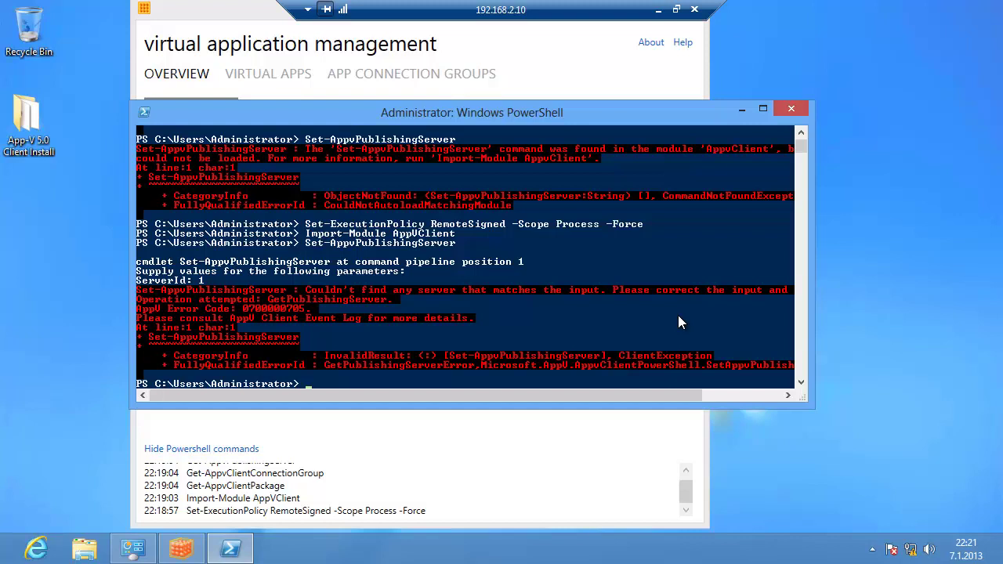
pyautogui.write('Set-AppvPublishingServer -')
pyautogui.press('Return')
pyautogui.click(401, 224)
pyautogui.write('Add-App')
pyautogui.press('Tab')
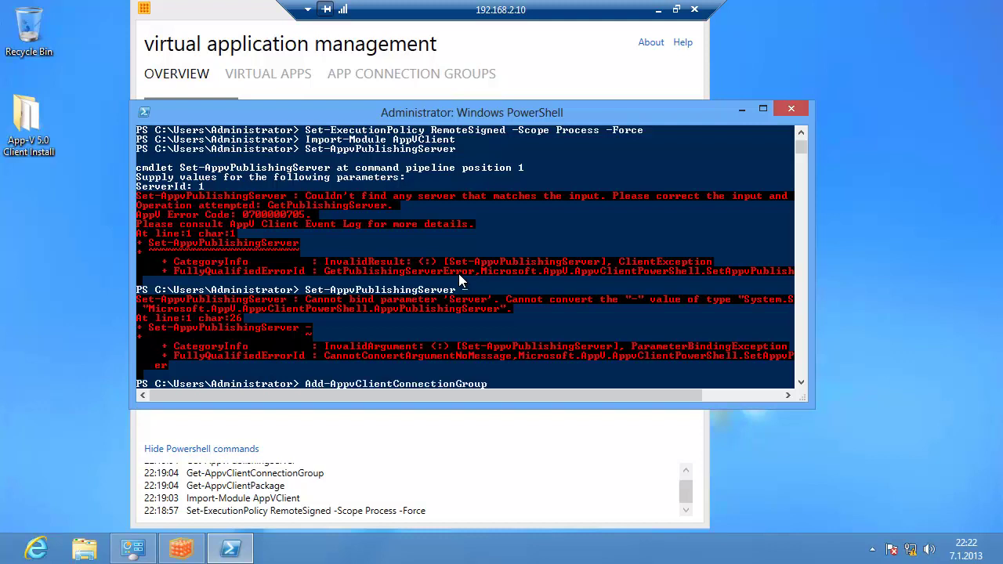
pyautogui.press('Tab')
pyautogui.press('Tab')
pyautogui.write('-Name appvsrv01')
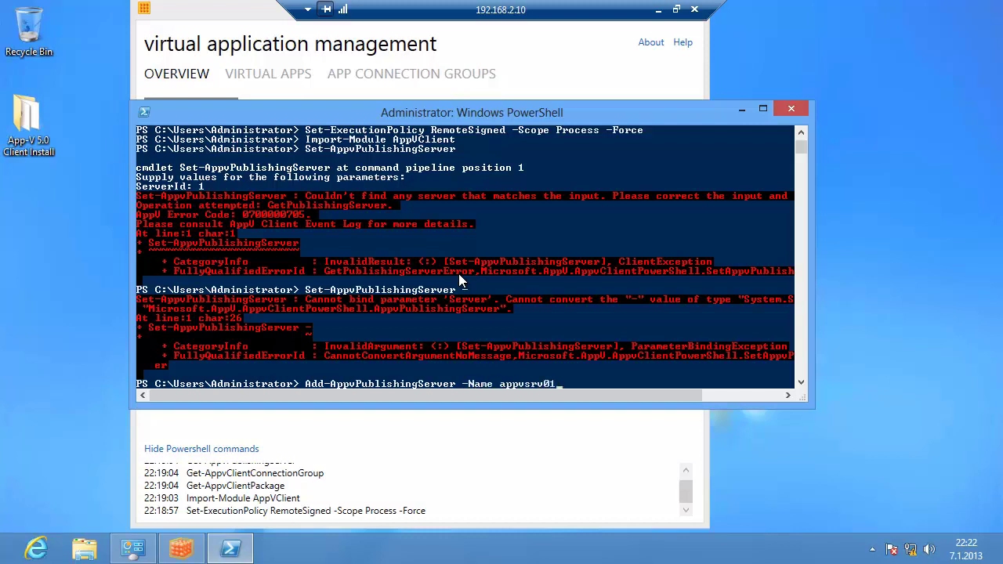
pyautogui.write(' -URL http://appvsrv01.appvid.')
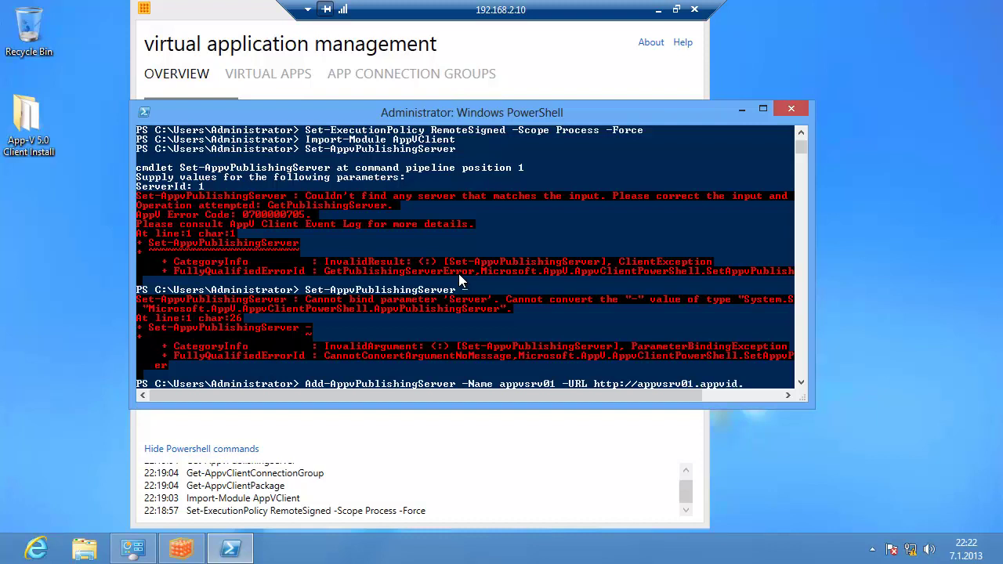
pyautogui.write('local:81')
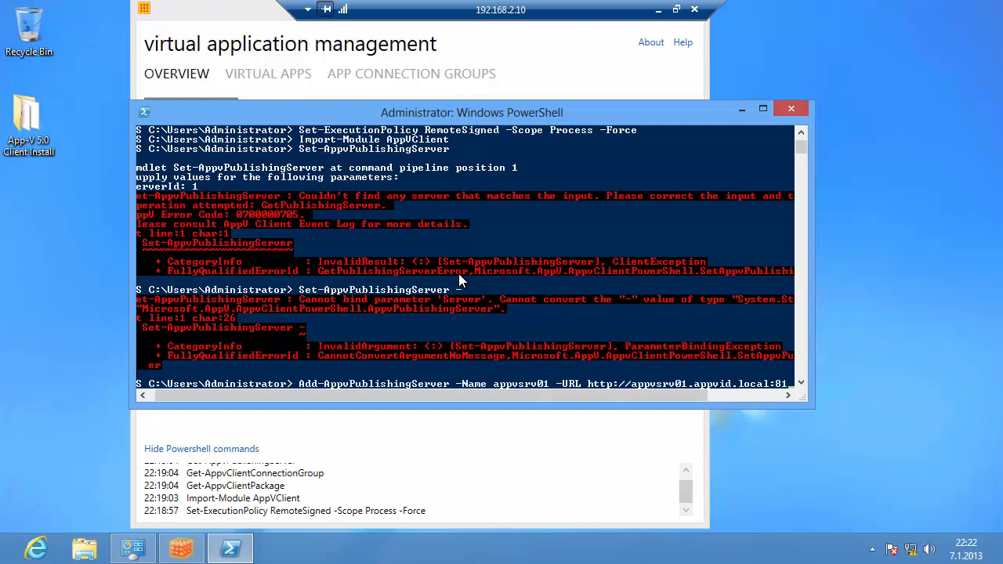
pyautogui.press('Return')
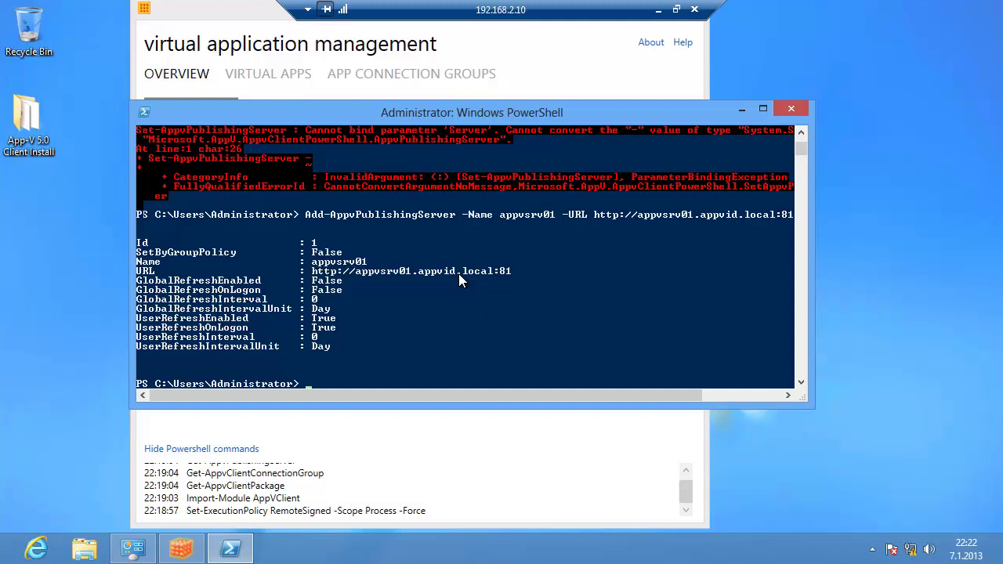
# Run Sync-AppvPublishingServer for ServerId 1
pyautogui.write('Sync-Appv')
pyautogui.press('Tab')
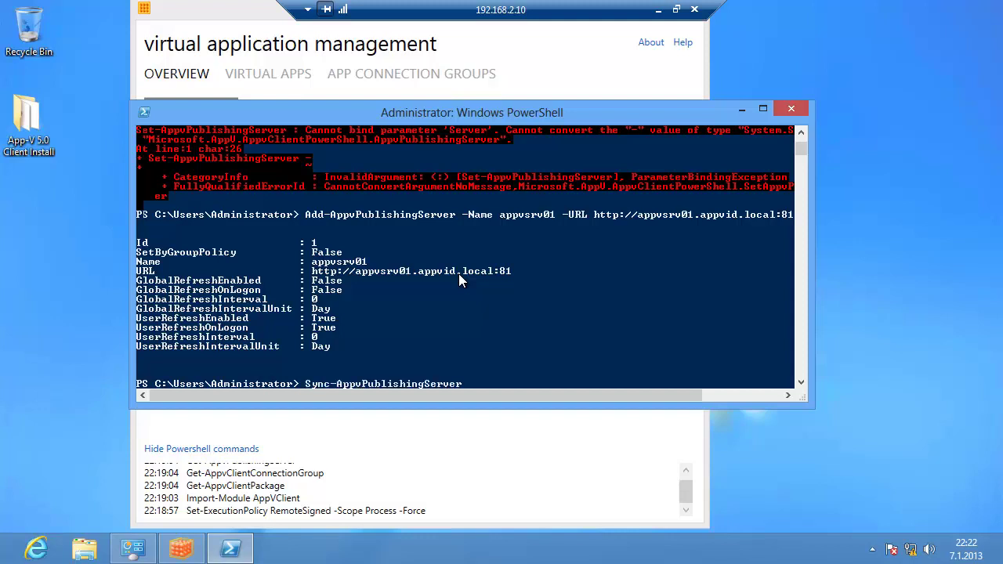
pyautogui.press('Return')
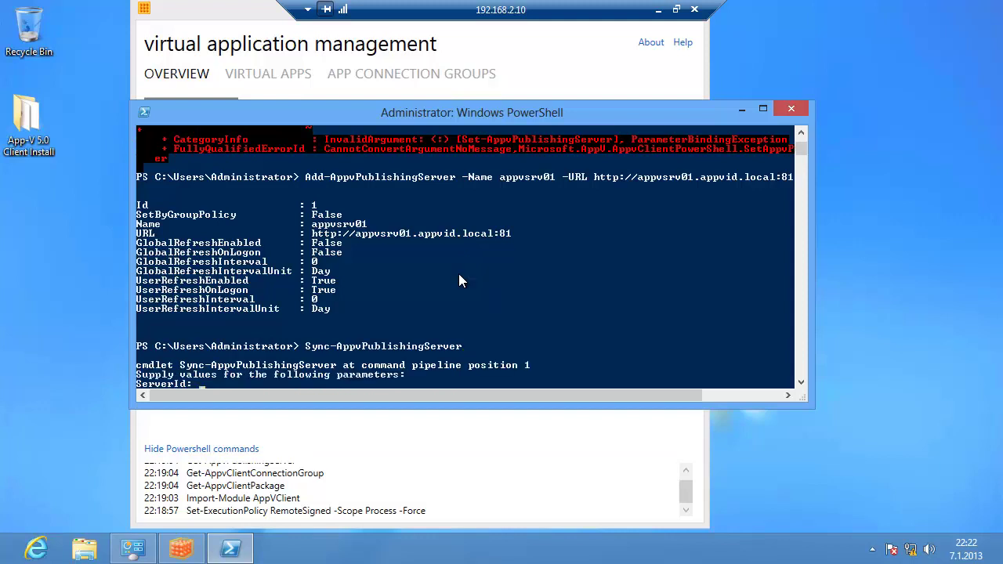
pyautogui.press('Return')
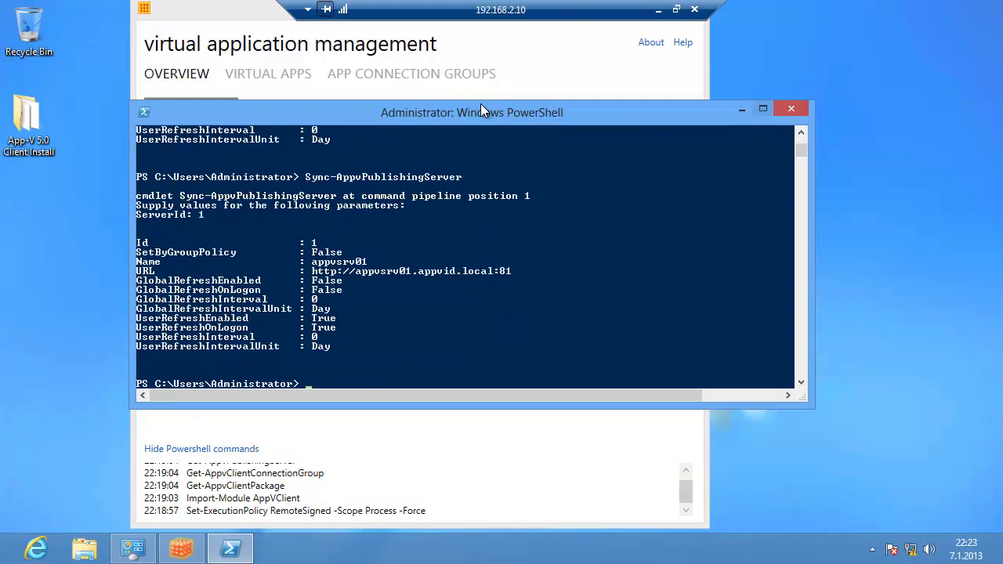
# Close PowerShell and the App-V client, then switch to the ADSRV01 remote session
pyautogui.click(798, 110)
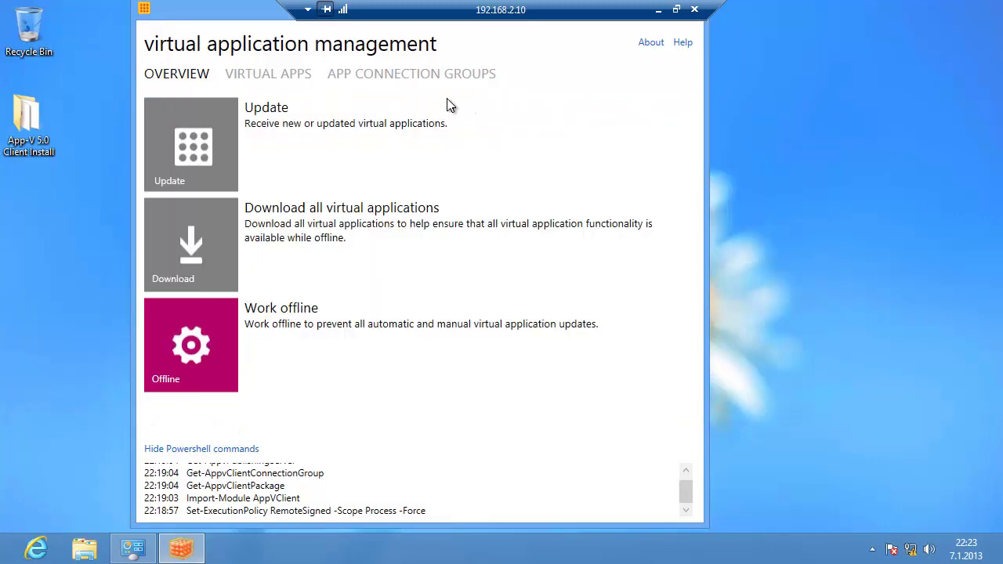
pyautogui.moveTo(240, 10); pyautogui.dragTo(244, 57)
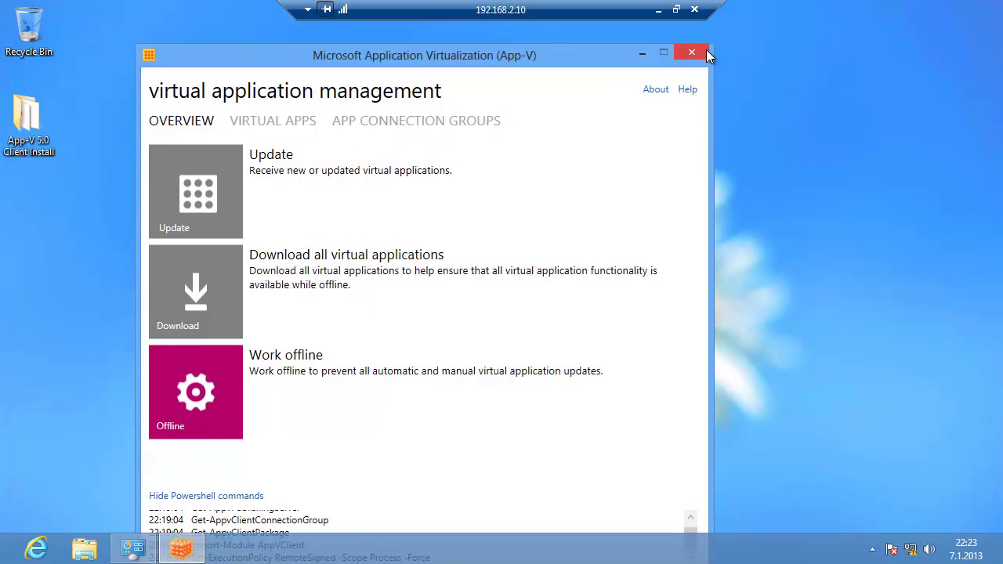
pyautogui.click(692, 52)
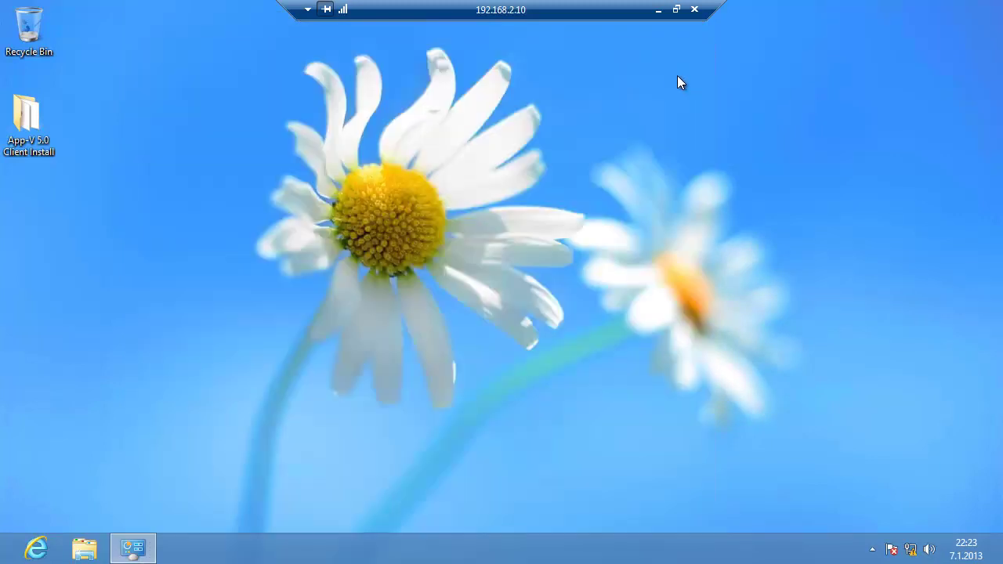
pyautogui.click(659, 10)
pyautogui.click(177, 549)
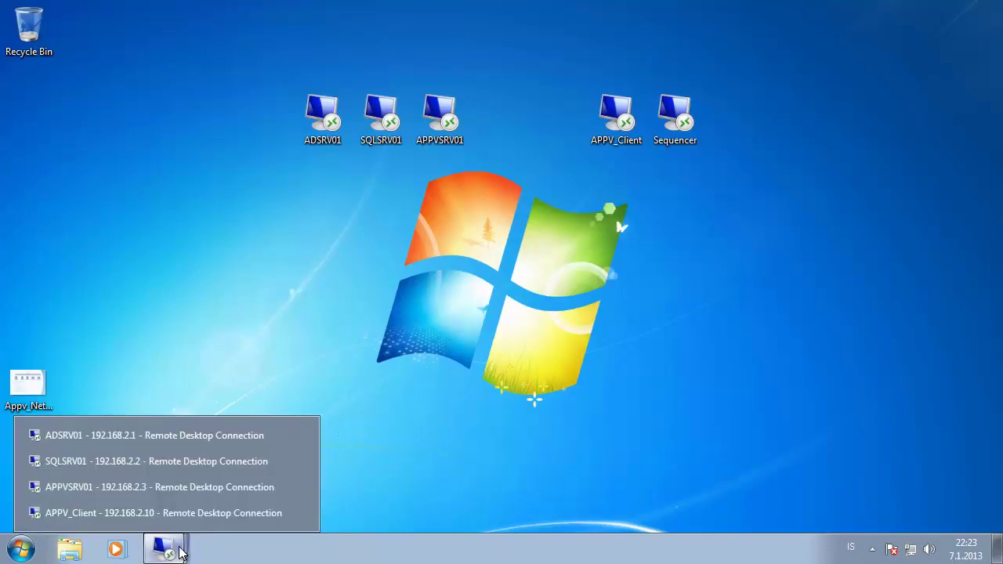
pyautogui.click(161, 437)
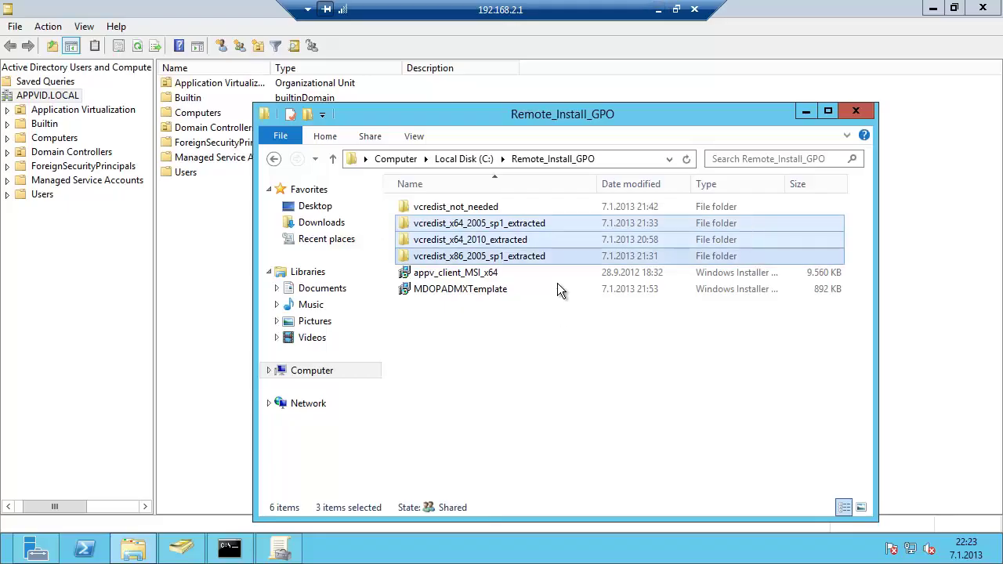
# Review the vcredist folders and MDOPADMXTemplate installer in the Remote_Install_GPO folder
pyautogui.click(463, 380)
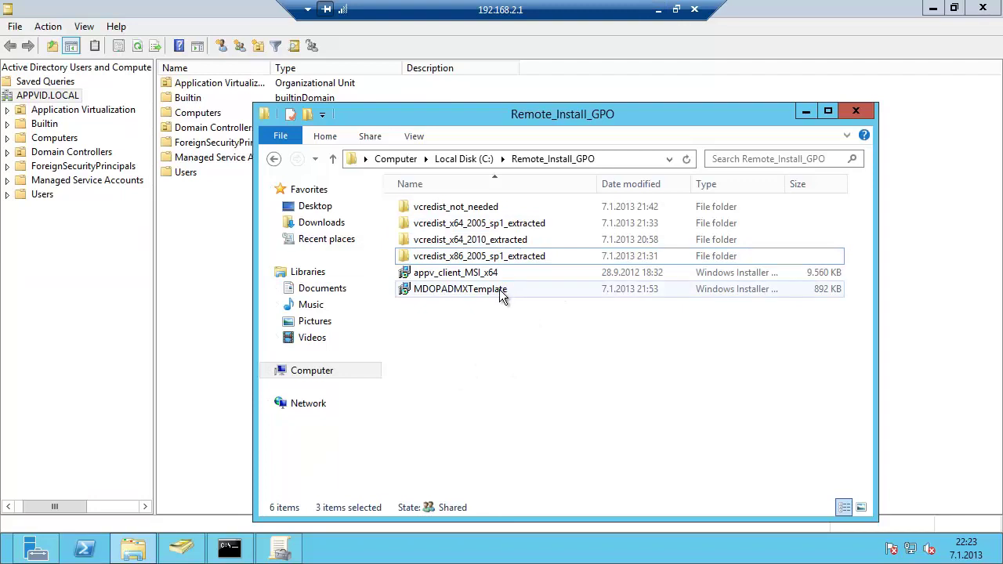
pyautogui.click(933, 7)
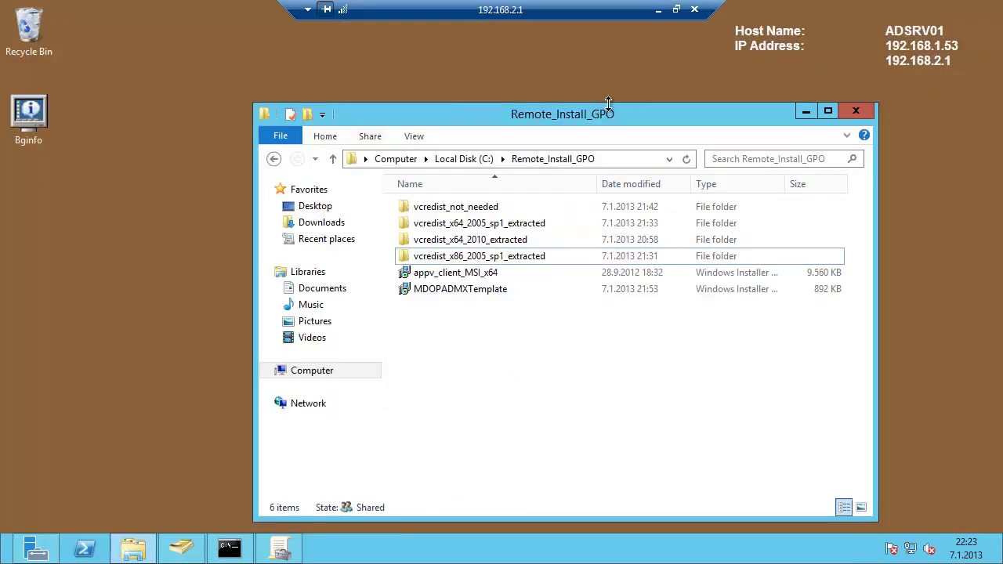
pyautogui.moveTo(560, 109); pyautogui.dragTo(484, 72)
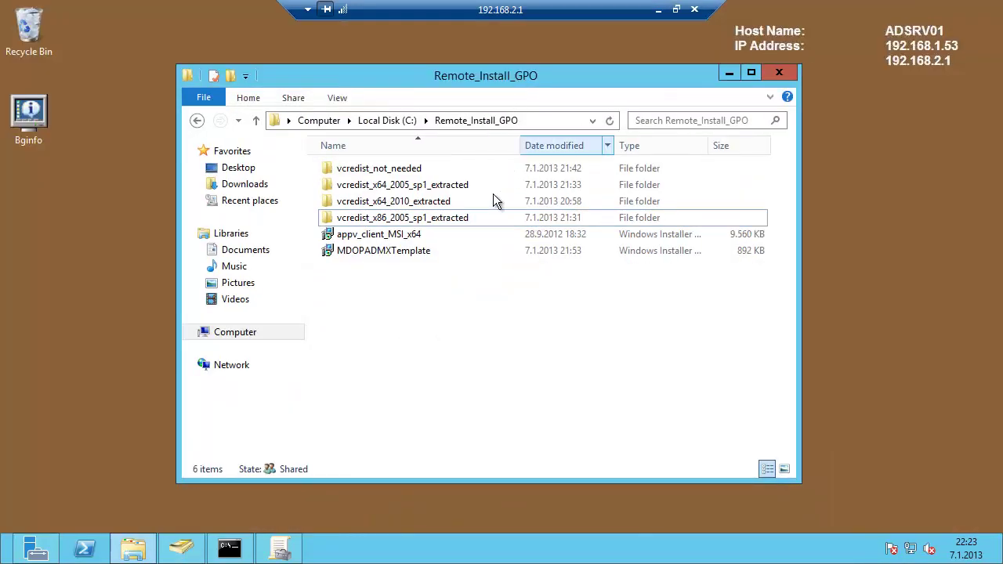
pyautogui.click(395, 192)
pyautogui.keyDown('shift'); pyautogui.click(423, 220); pyautogui.keyUp('shift')
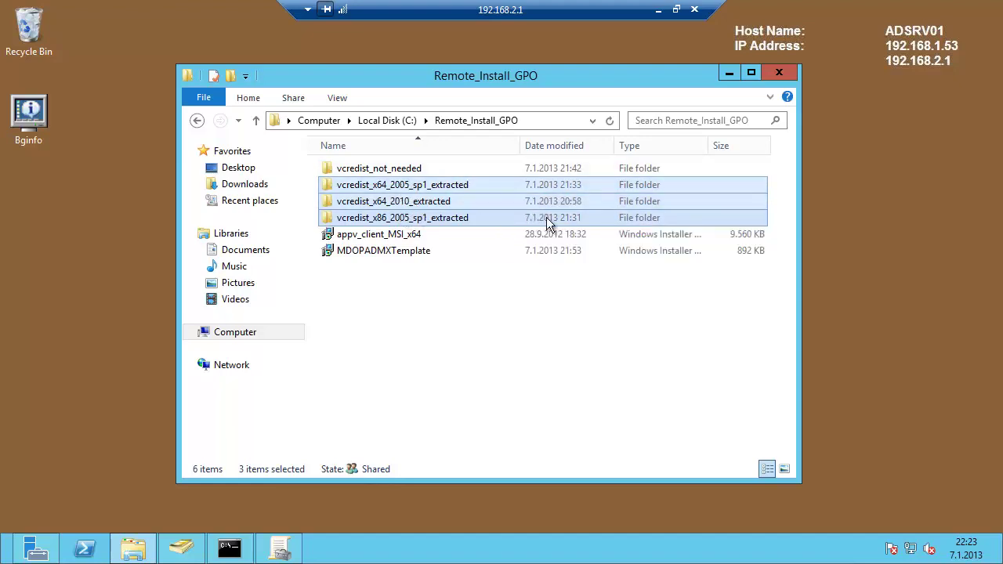
pyautogui.click(401, 251)
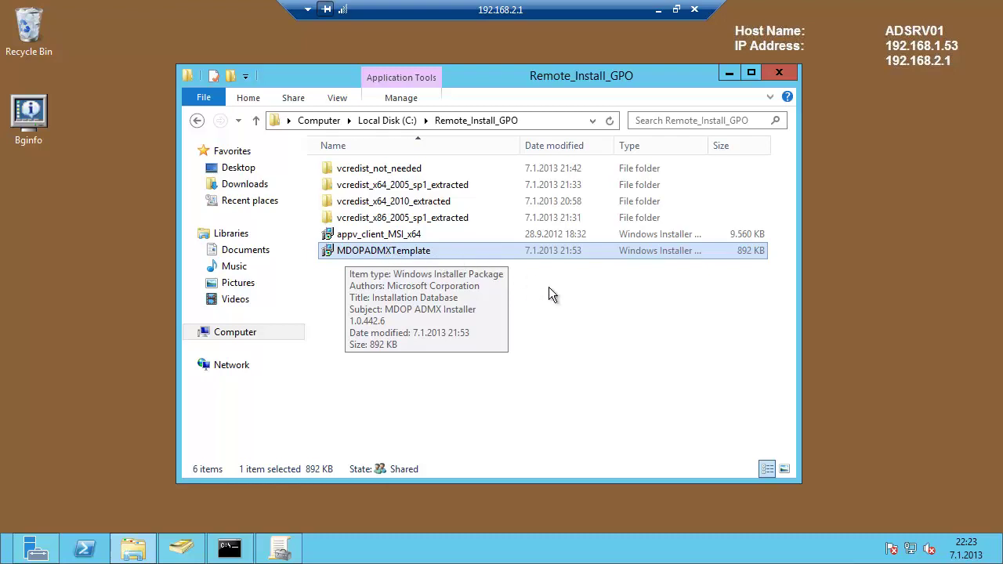
pyautogui.click(529, 297)
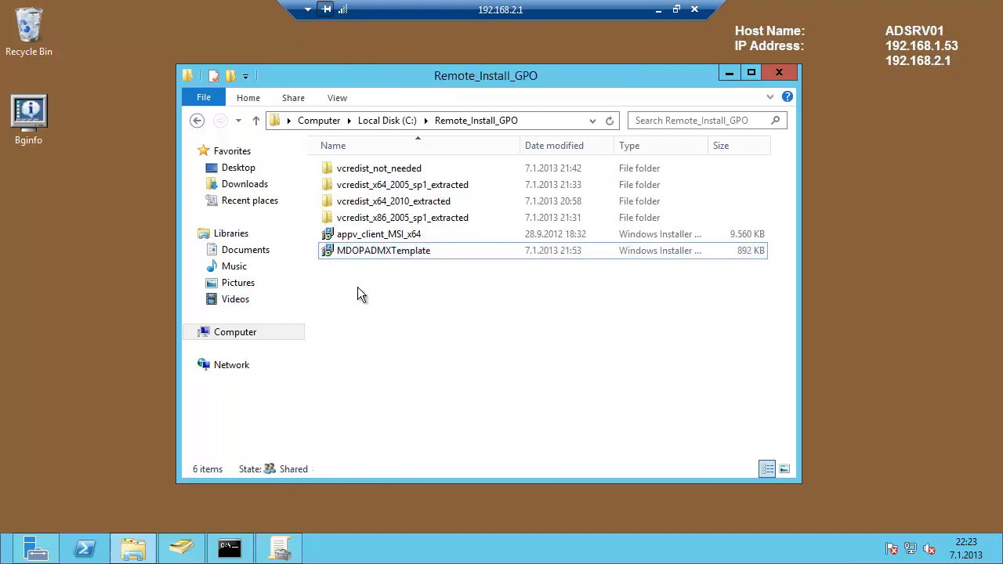
# Bring Active Directory Users and Computers to the front
pyautogui.click(132, 550)
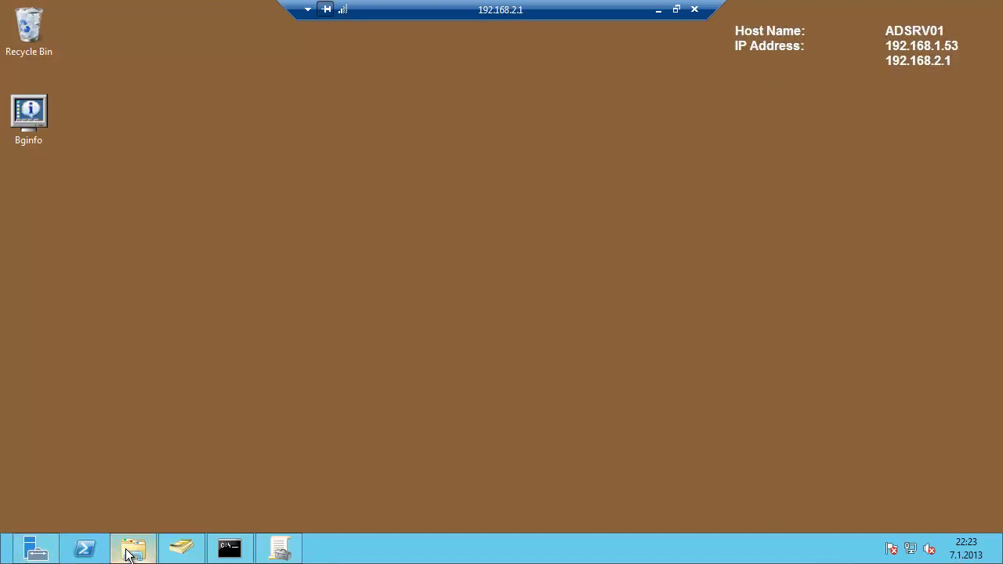
pyautogui.click(130, 552)
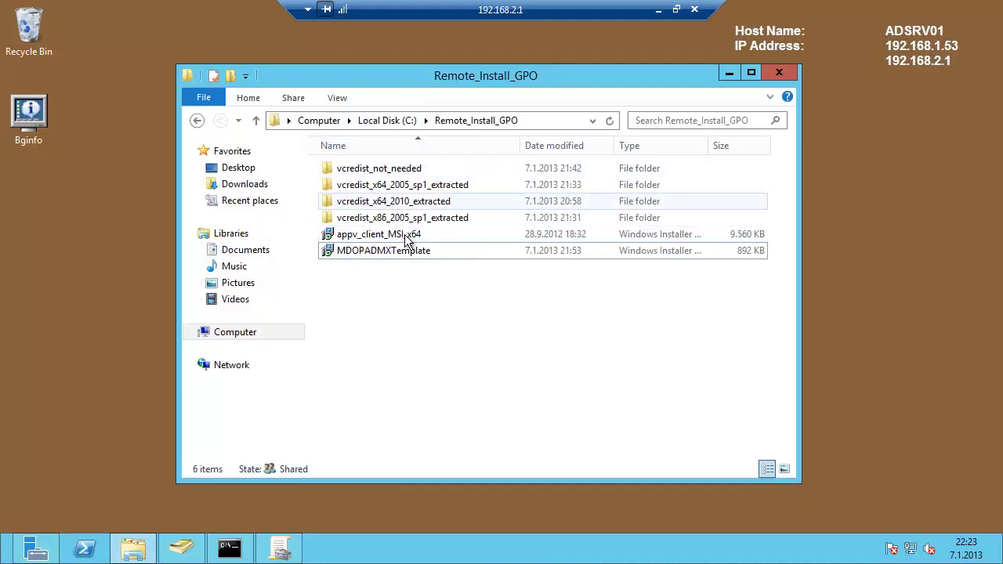
pyautogui.click(181, 549)
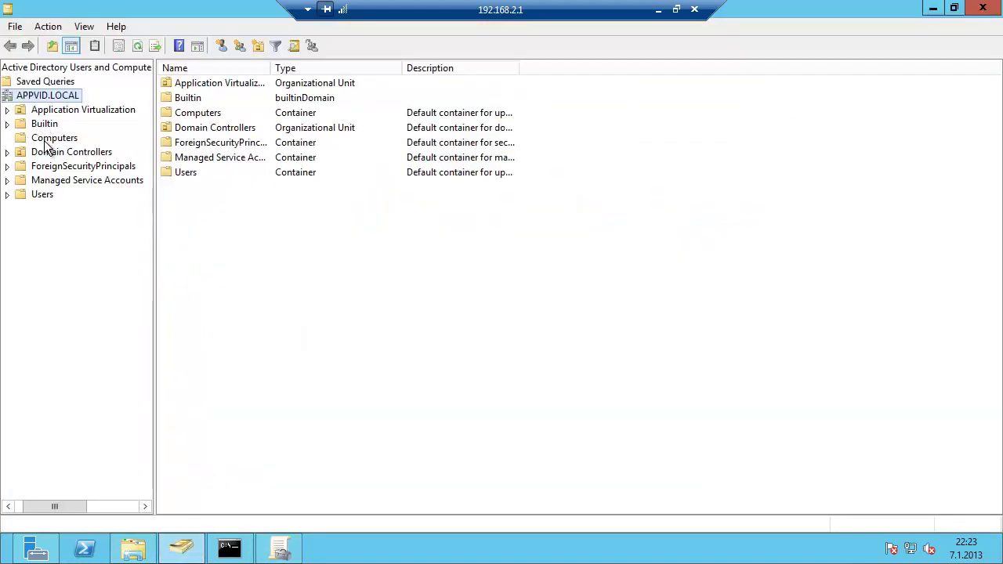
# Create an organizational unit named AppV_Clients under the APPVID.LOCAL domain
pyautogui.rightClick(35, 95)
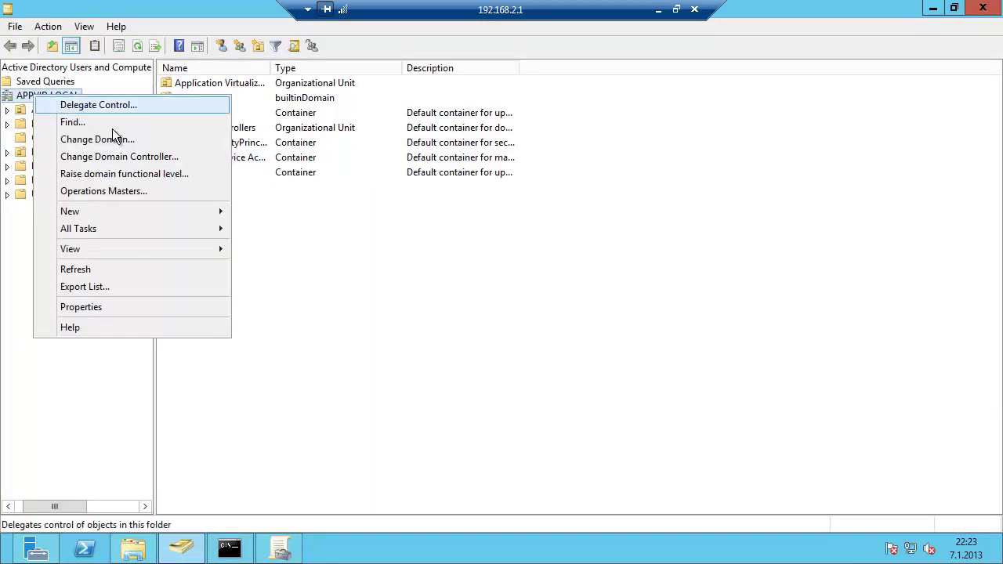
pyautogui.click(259, 45)
pyautogui.write('A')
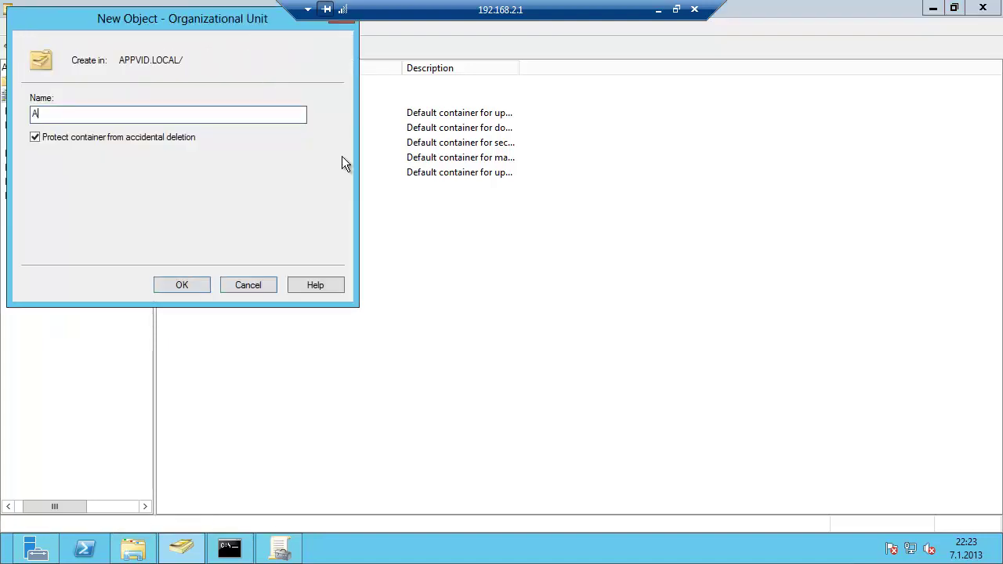
pyautogui.write('ppV_Clients')
pyautogui.press('Return')
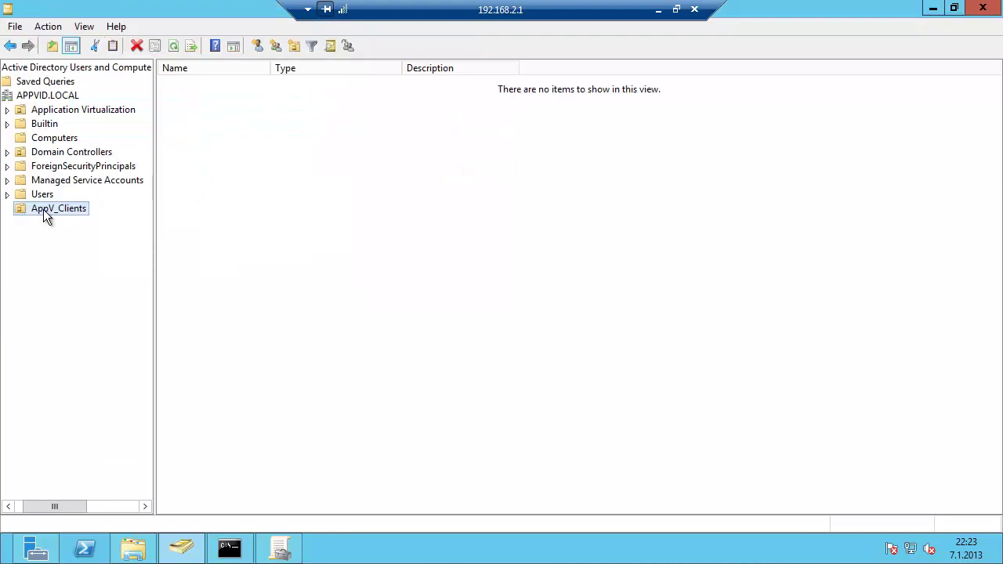
# Move the APPVCLIENT computer from Computers into the AppV_Clients OU
pyautogui.click(49, 138)
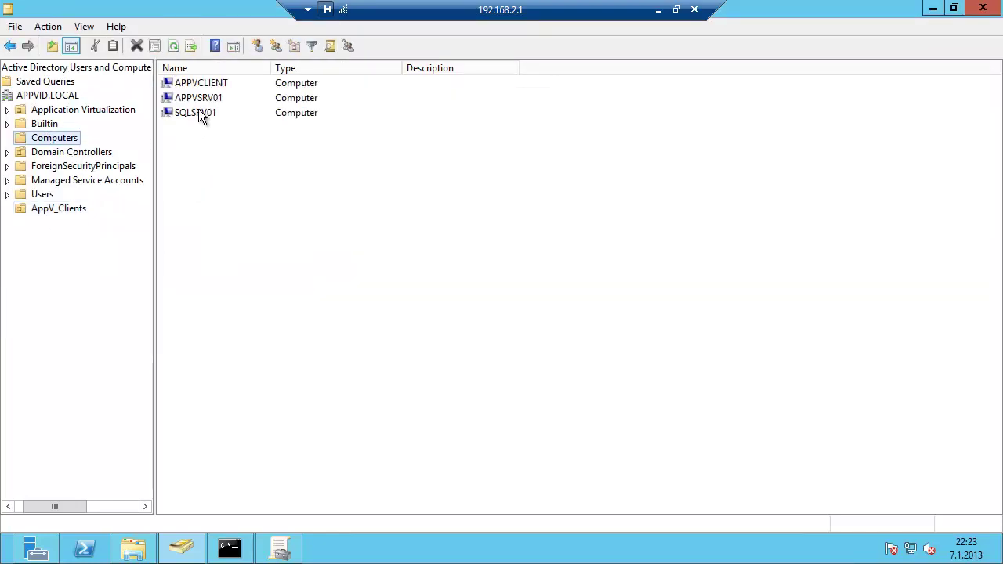
pyautogui.click(209, 87)
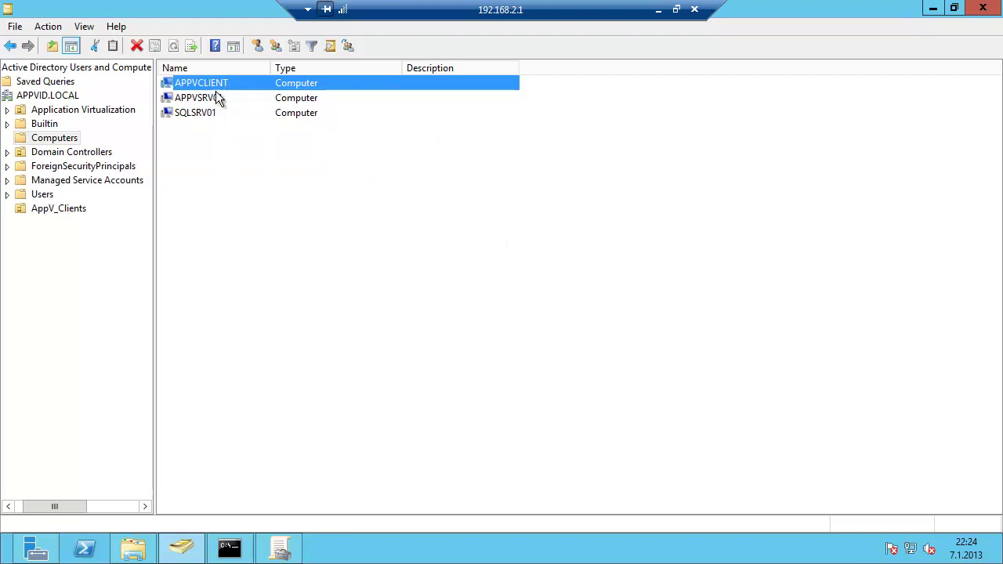
pyautogui.moveTo(107, 157); pyautogui.dragTo(76, 210)
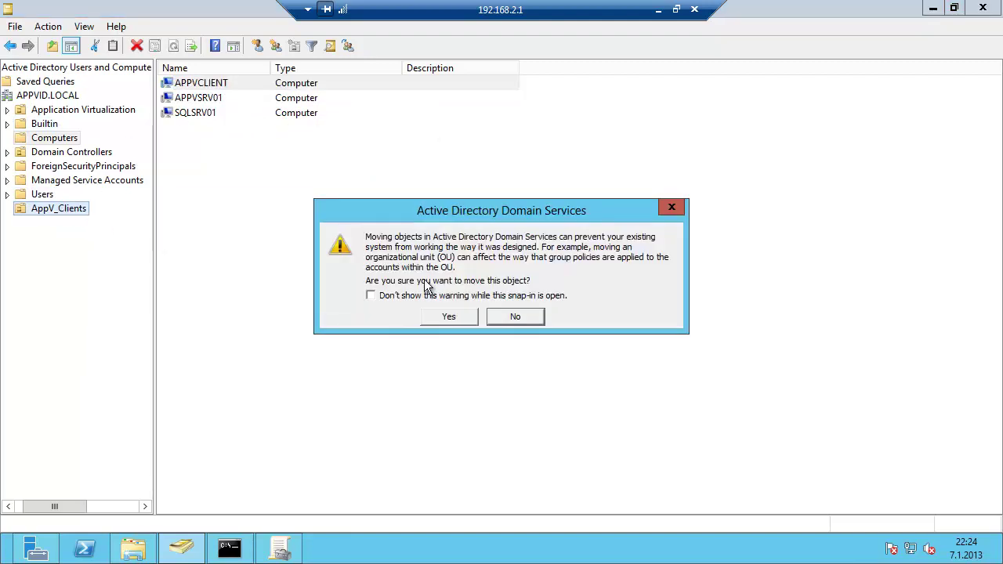
pyautogui.click(448, 316)
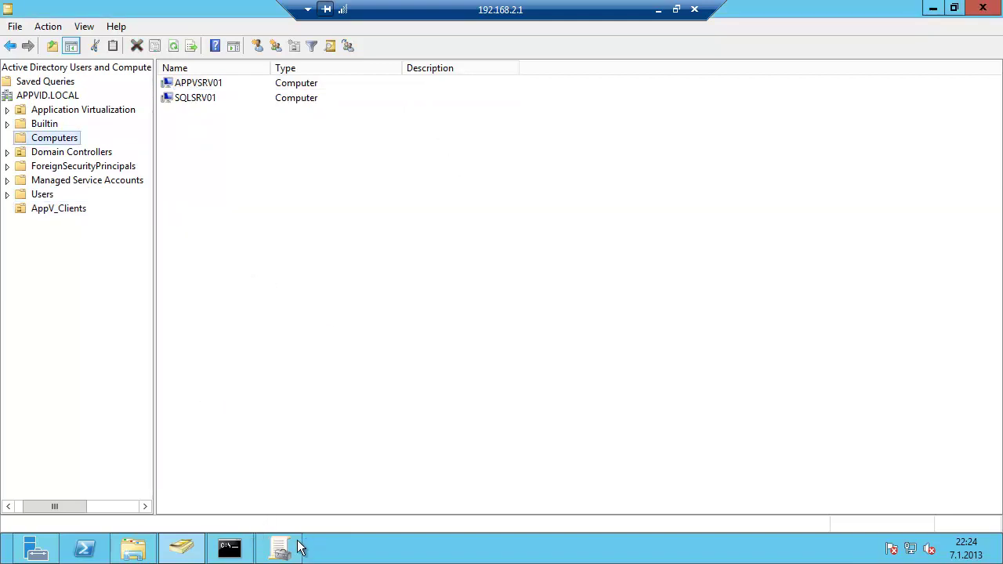
# Confirm APPVCLIENT is in AppV_Clients, then refresh and close Group Policy Management
pyautogui.click(61, 210)
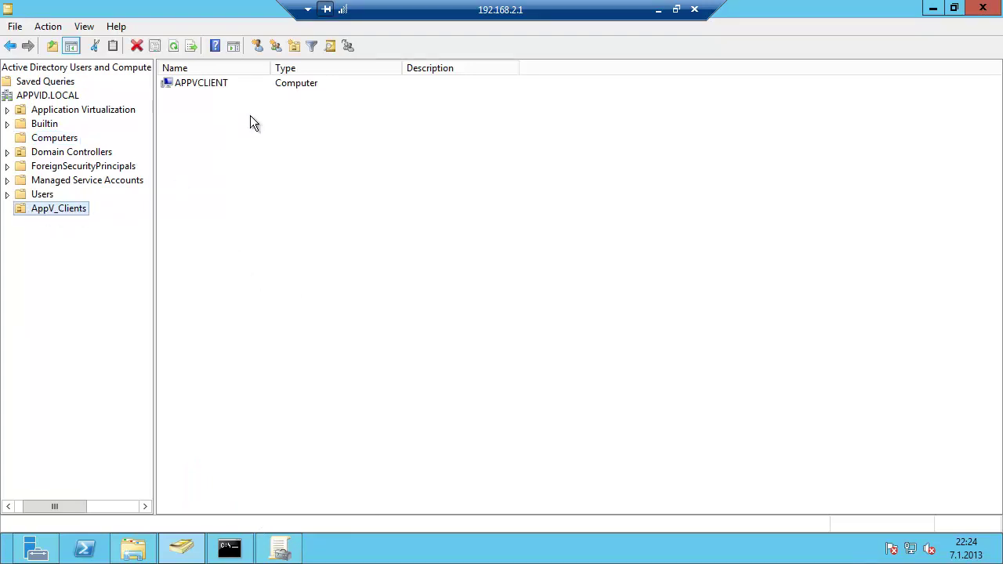
pyautogui.click(191, 87)
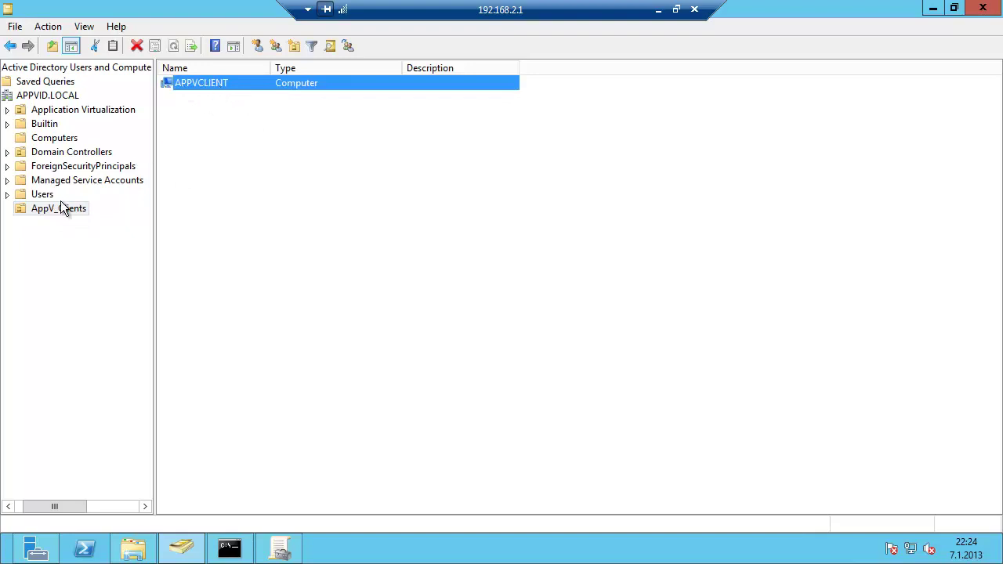
pyautogui.click(274, 551)
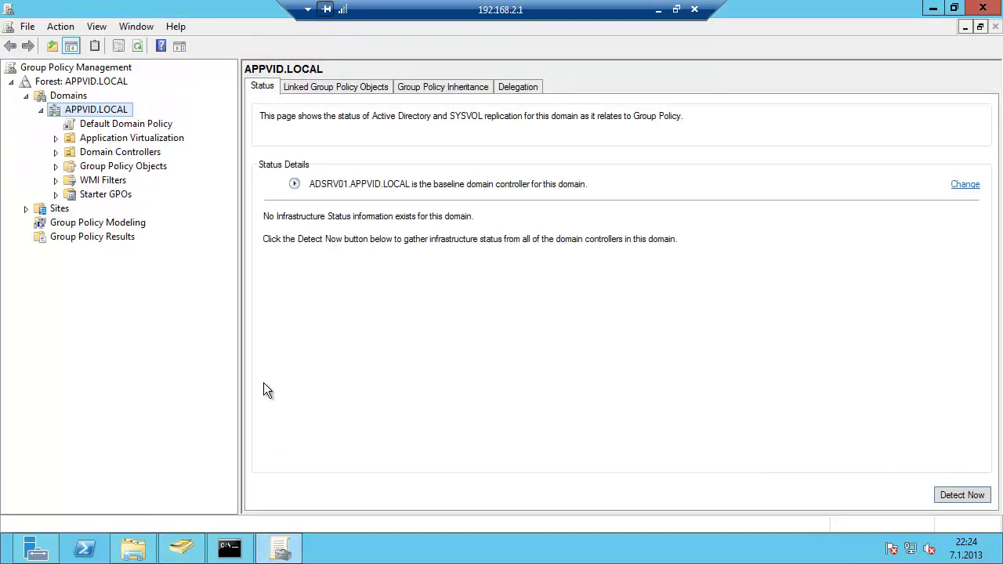
pyautogui.rightClick(92, 114)
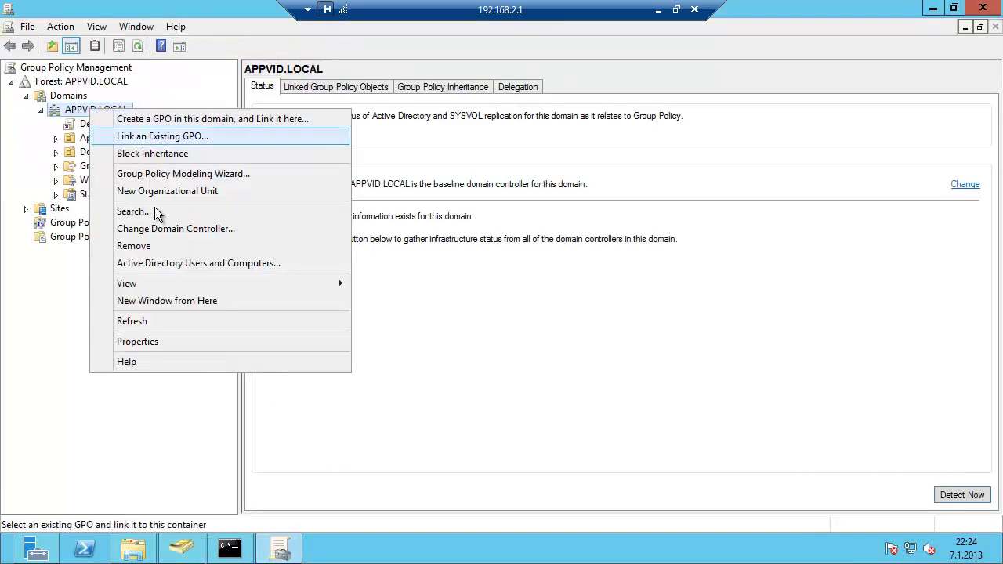
pyautogui.click(158, 321)
pyautogui.doubleClick(207, 11)
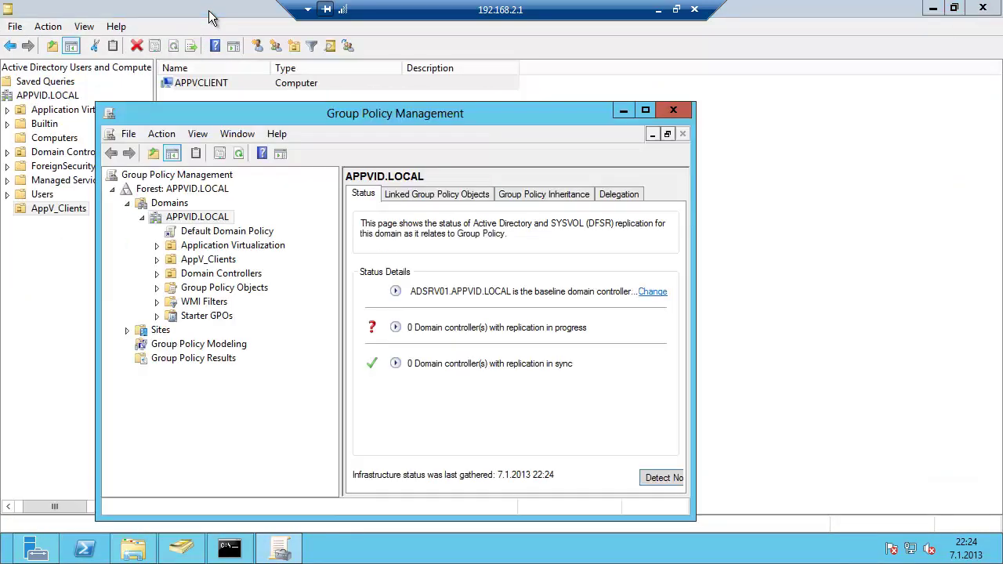
pyautogui.doubleClick(480, 121)
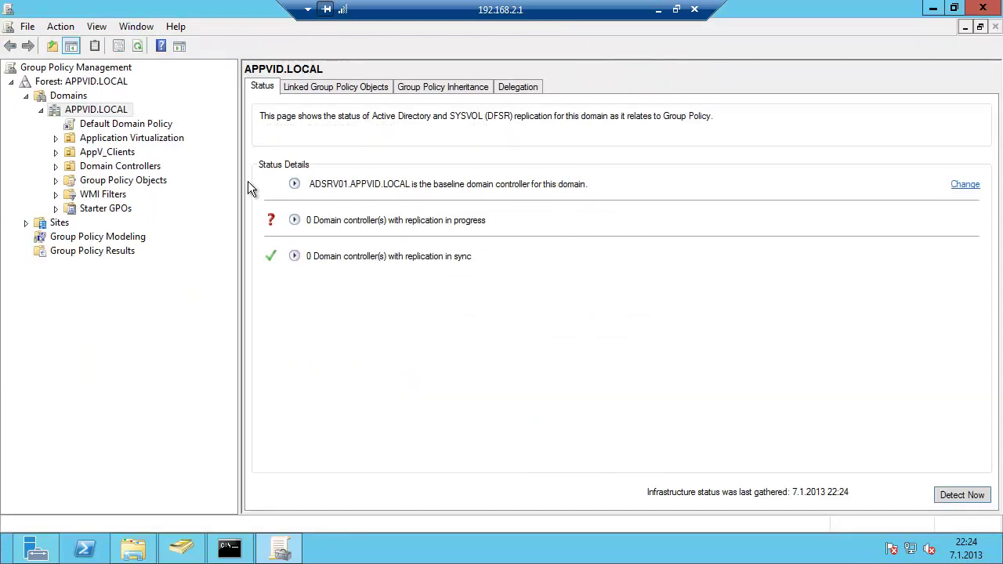
pyautogui.click(983, 9)
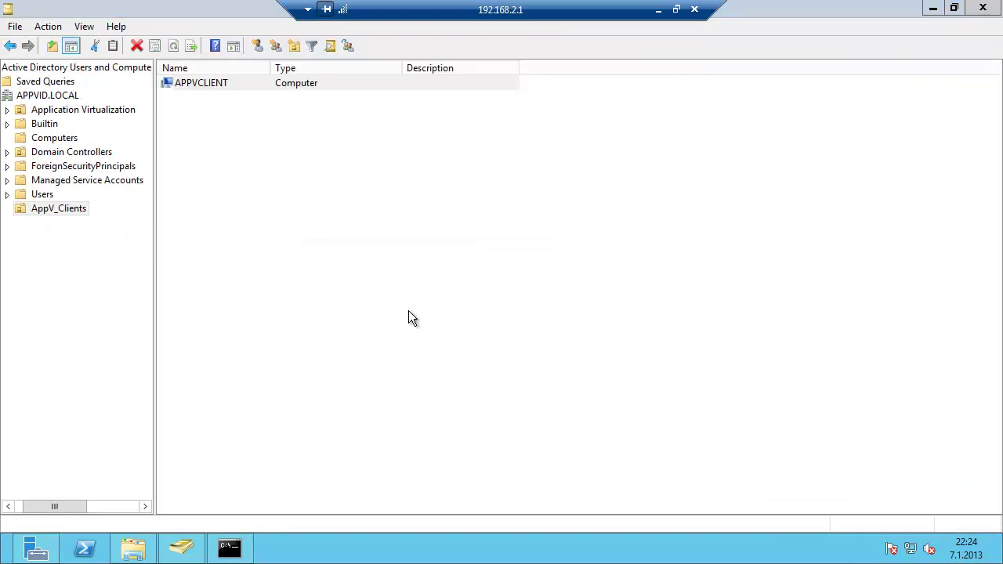
# Launch the Group Policy Management console with gpmc.msc
pyautogui.click(5, 558)
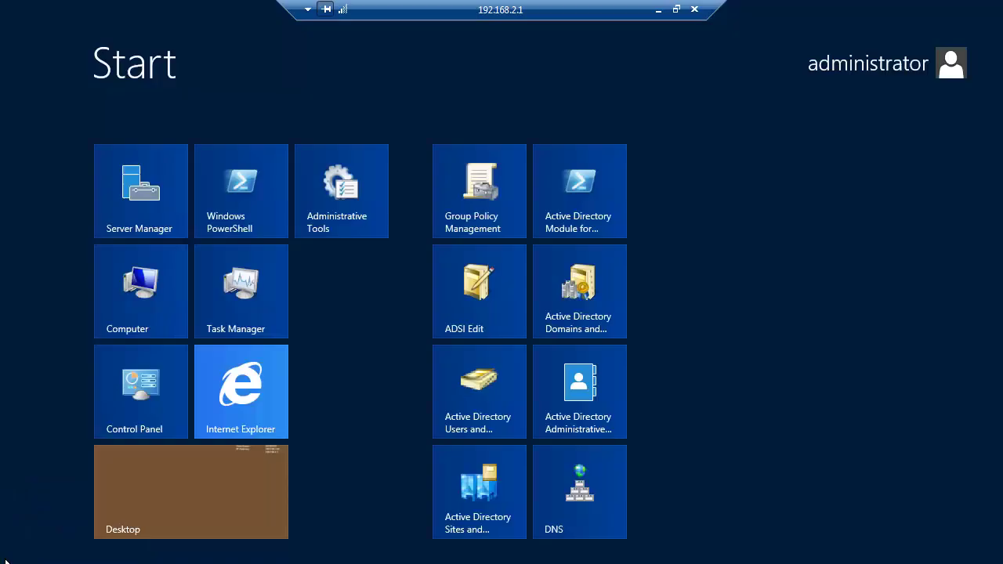
pyautogui.write('gpmc.ms')
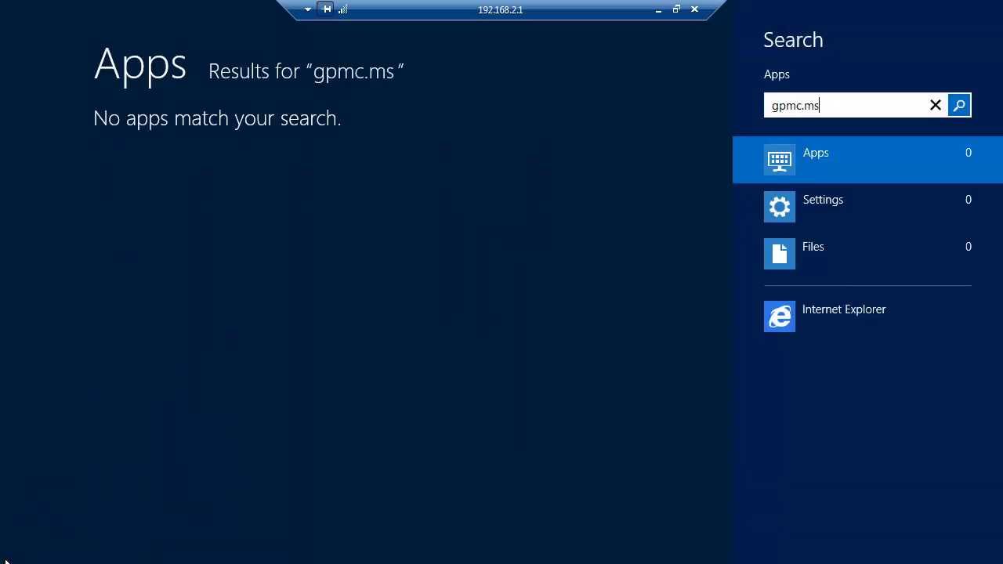
pyautogui.write('c')
pyautogui.press('Return')
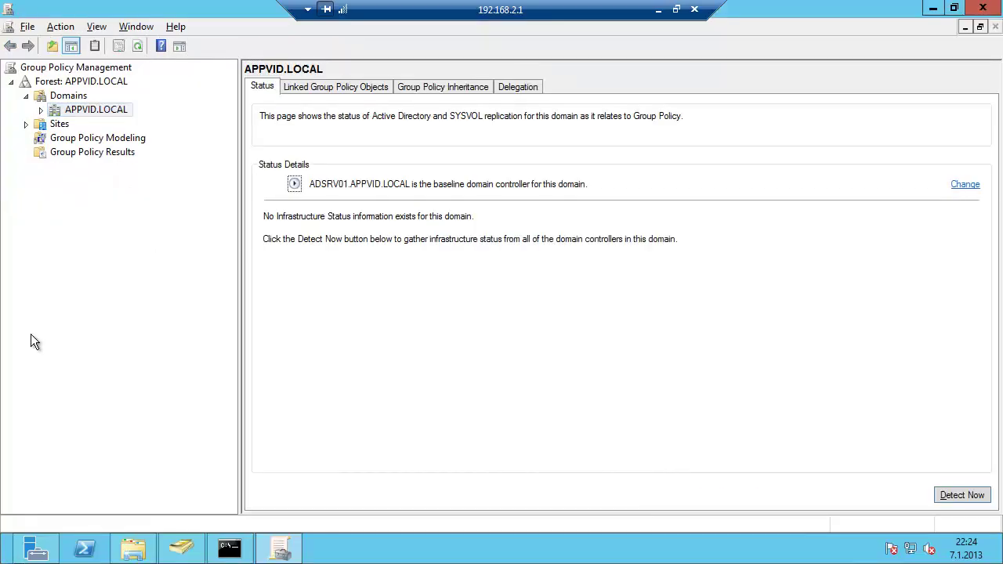
# Create a GPO named AppV_Client_Installation linked to the AppV_Clients OU
pyautogui.click(41, 110)
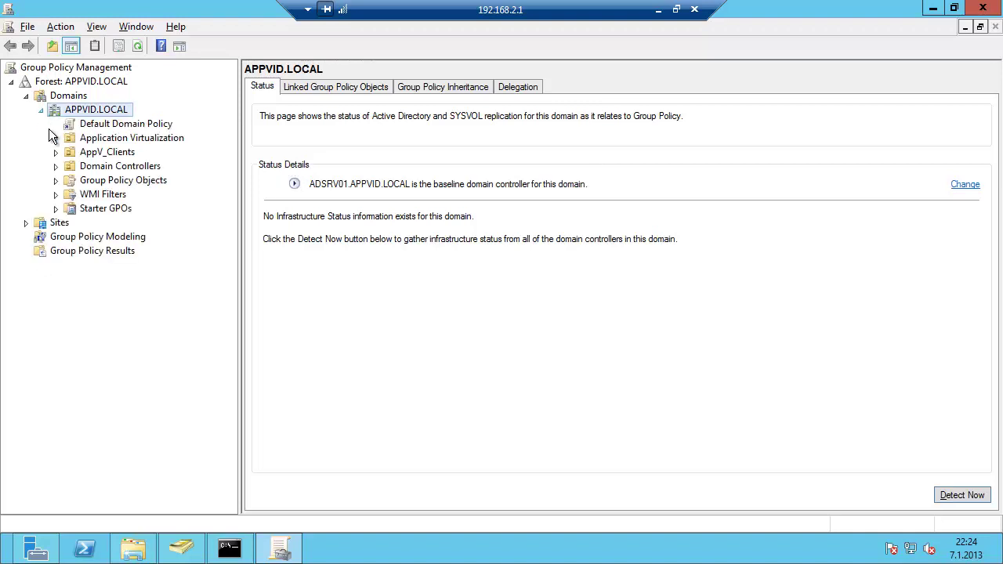
pyautogui.rightClick(95, 154)
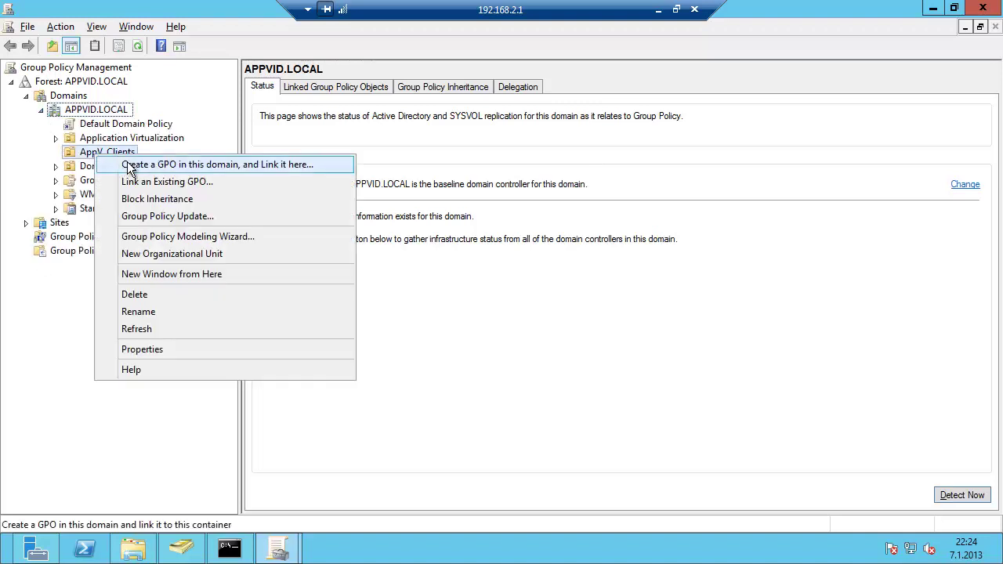
pyautogui.click(200, 166)
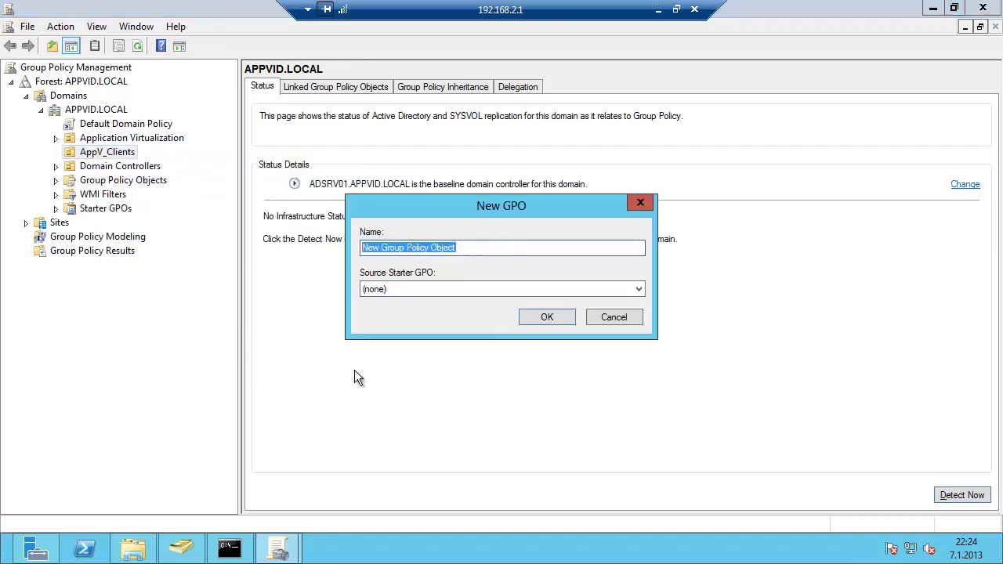
pyautogui.write('AppV_Client_Installa')
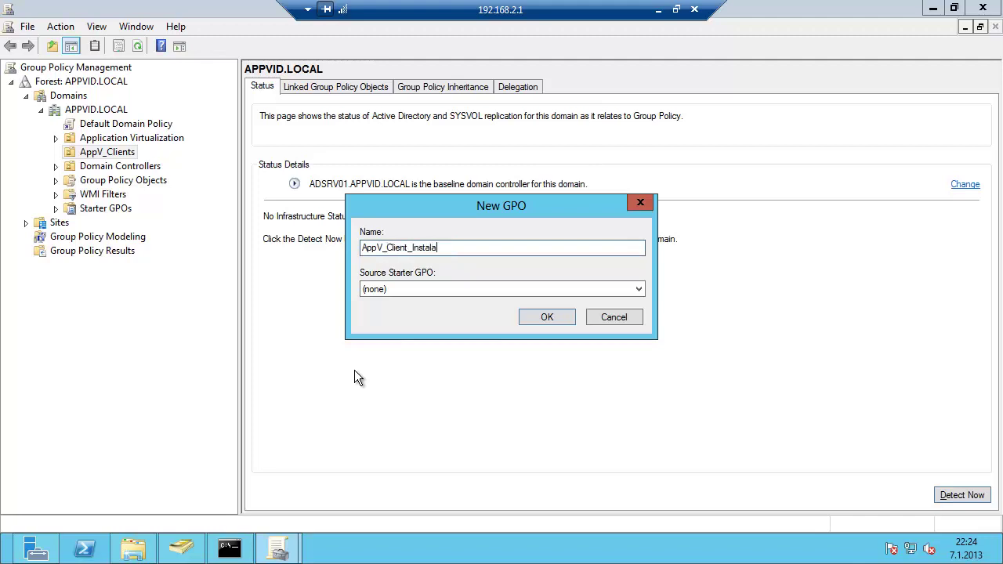
pyautogui.write('tion')
pyautogui.click(546, 318)
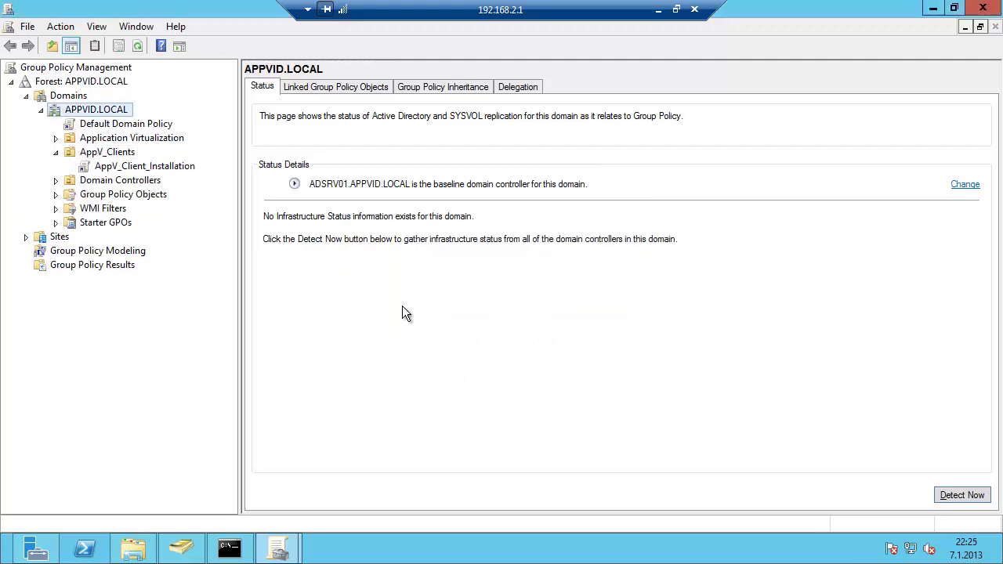
pyautogui.click(137, 547)
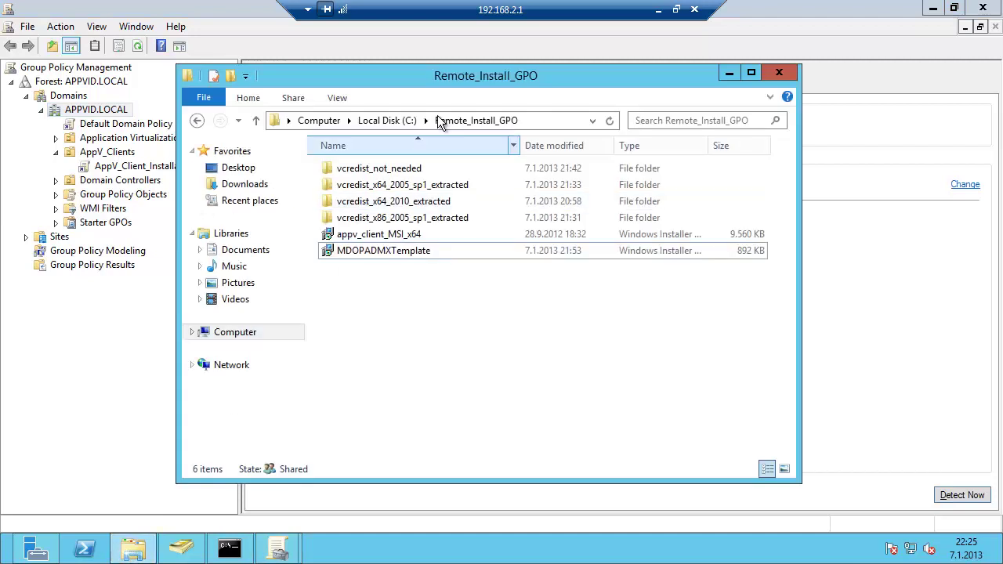
pyautogui.click(391, 121)
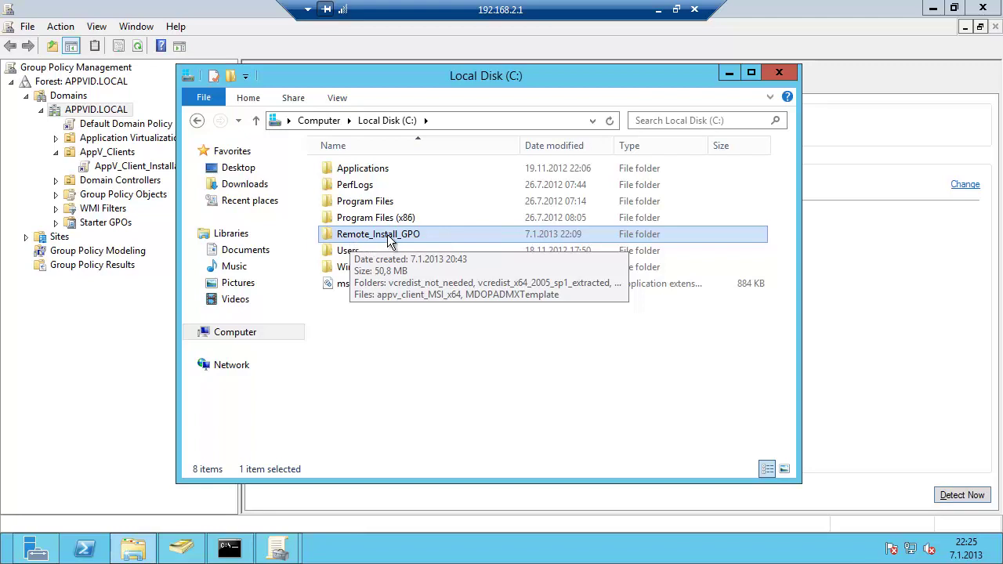
pyautogui.rightClick(404, 236)
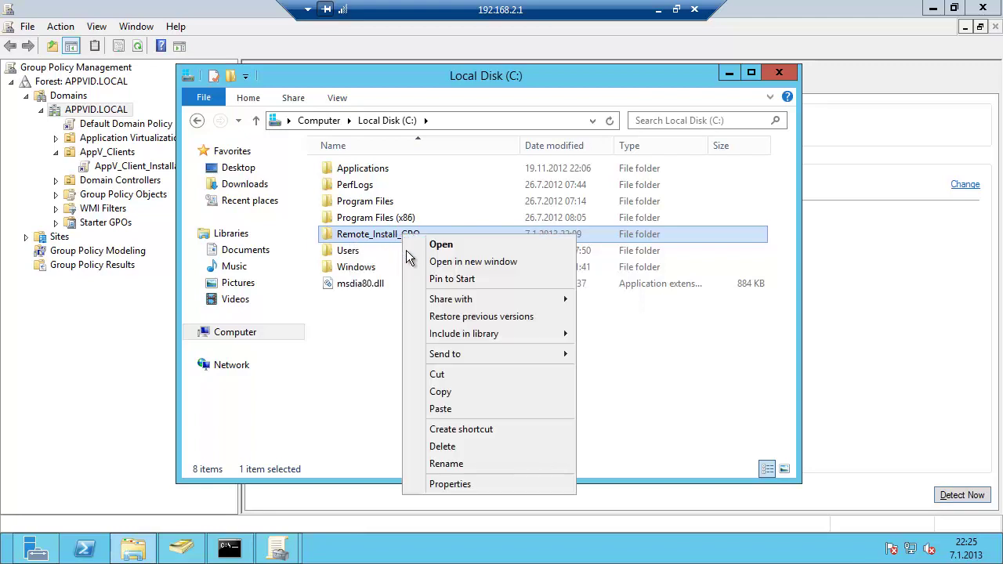
pyautogui.click(454, 481)
pyautogui.click(472, 188)
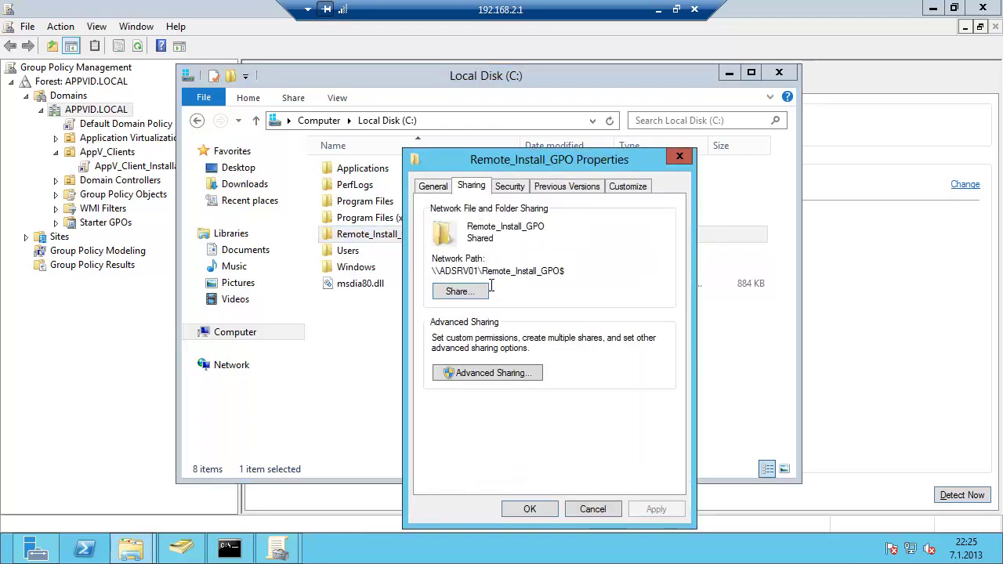
pyautogui.moveTo(567, 272); pyautogui.dragTo(431, 271)
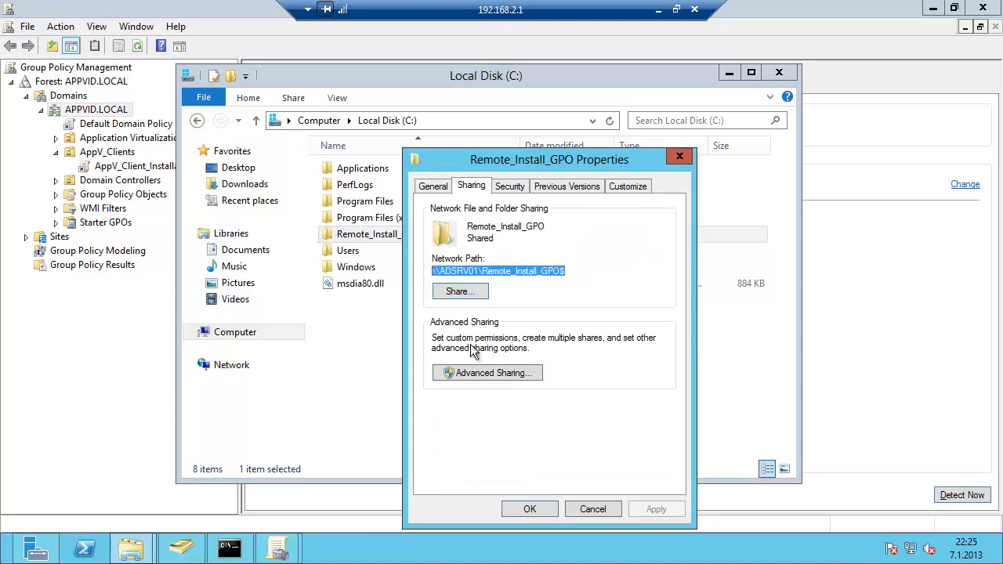
pyautogui.click(581, 510)
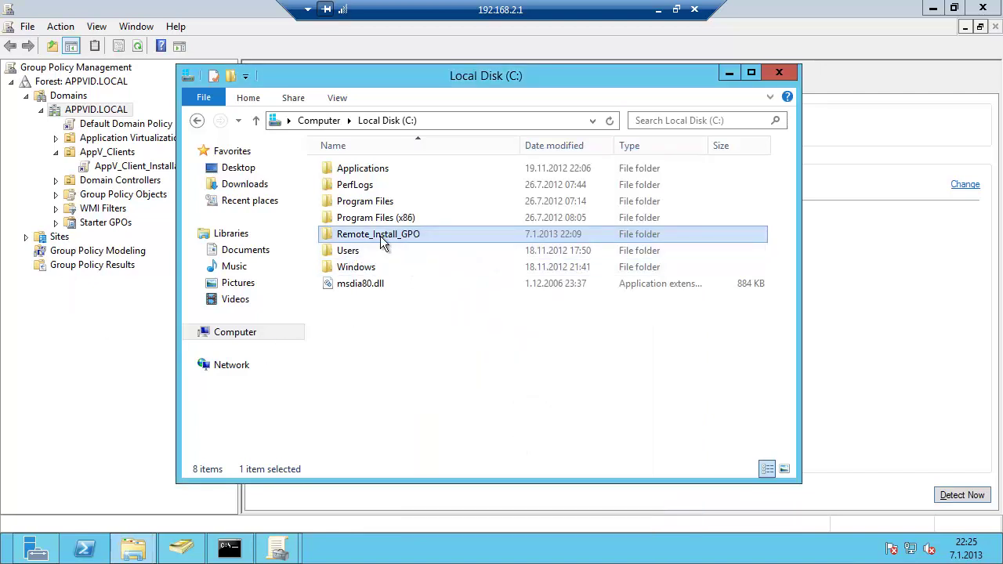
pyautogui.click(123, 363)
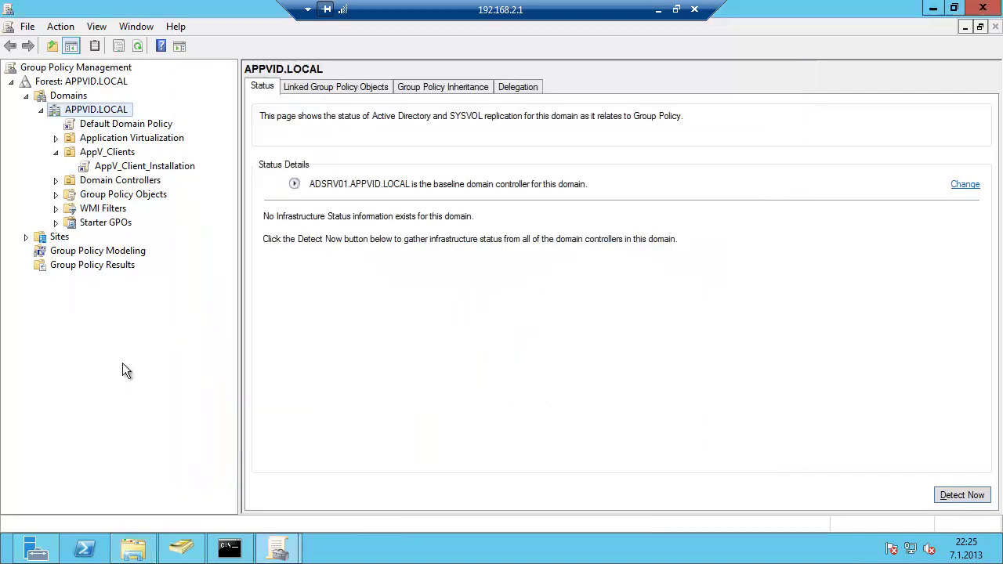
# Edit the AppV_Client_Installation GPO and show computer Software installation
pyautogui.click(173, 168)
pyautogui.click(622, 307)
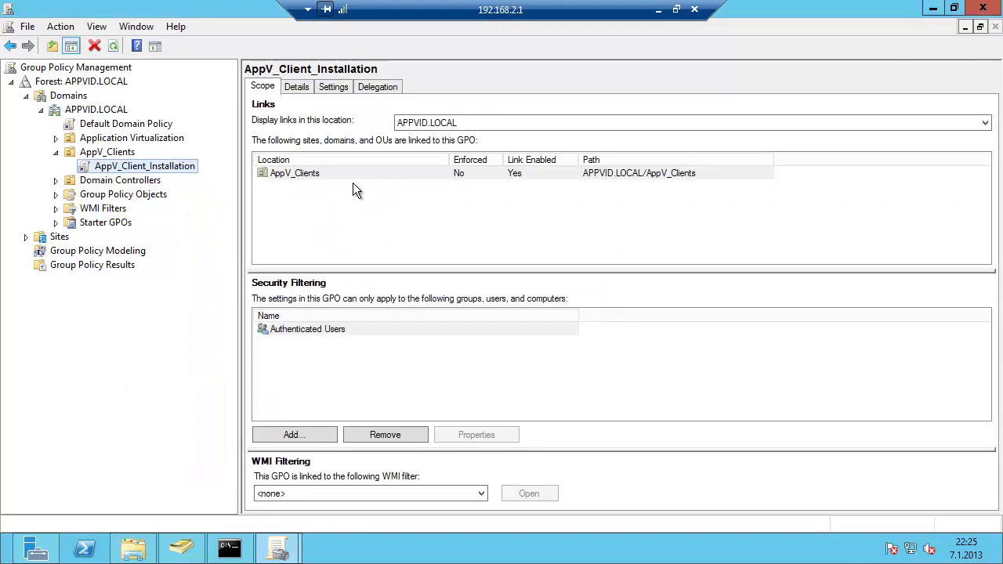
pyautogui.rightClick(144, 171)
pyautogui.click(157, 172)
pyautogui.click(97, 162)
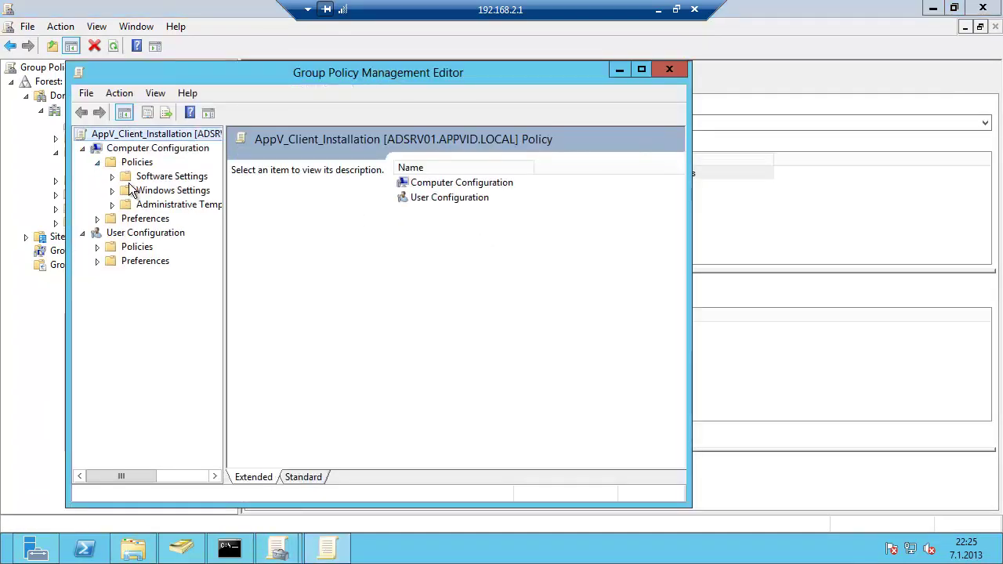
pyautogui.click(112, 176)
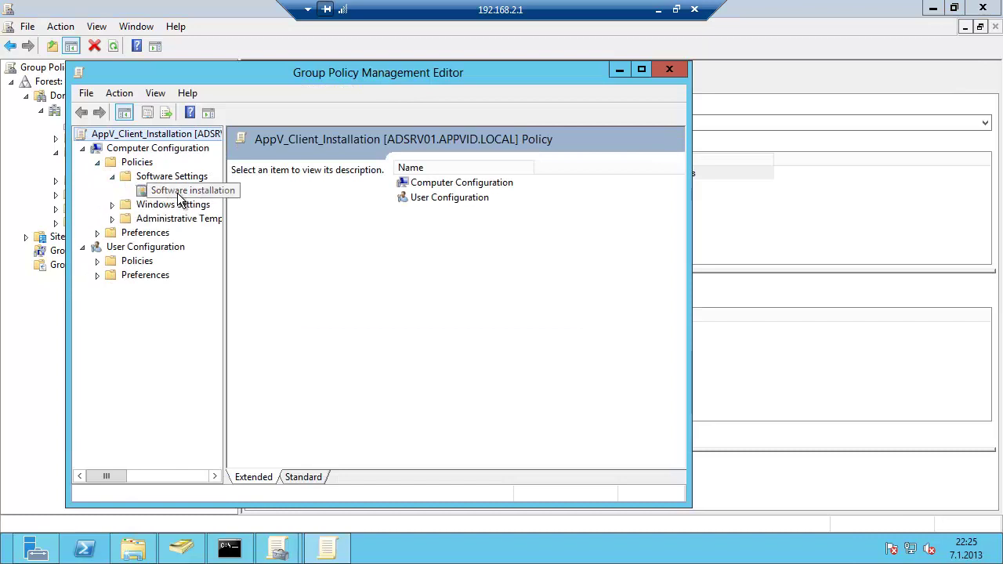
pyautogui.click(176, 191)
# Add a new package, browsing to the \\adsrv01\remote_install_gpo$ share
pyautogui.rightClick(294, 197)
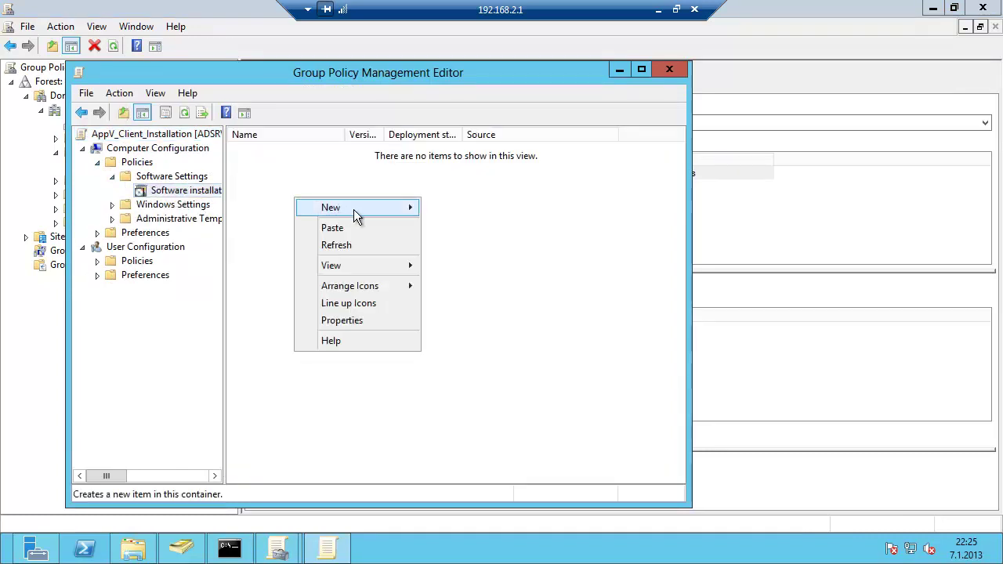
pyautogui.moveTo(359, 208)
pyautogui.click(462, 208)
pyautogui.click(208, 124)
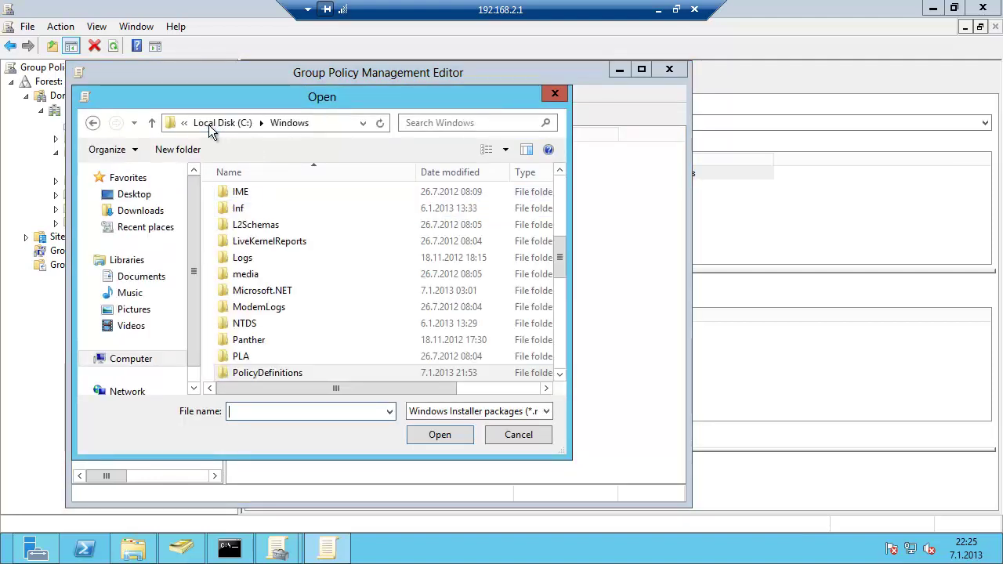
pyautogui.click(215, 124)
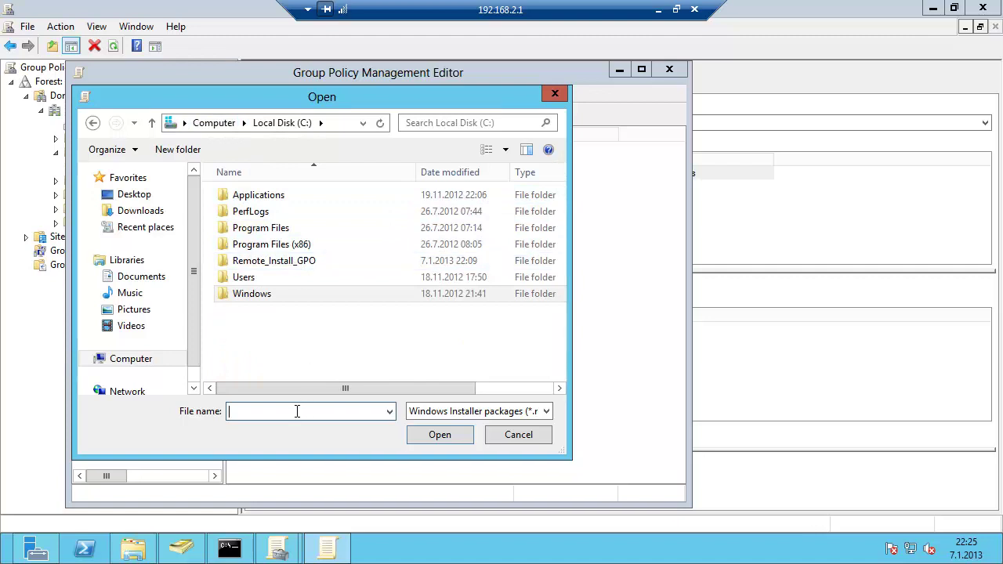
pyautogui.write('\\adsrv')
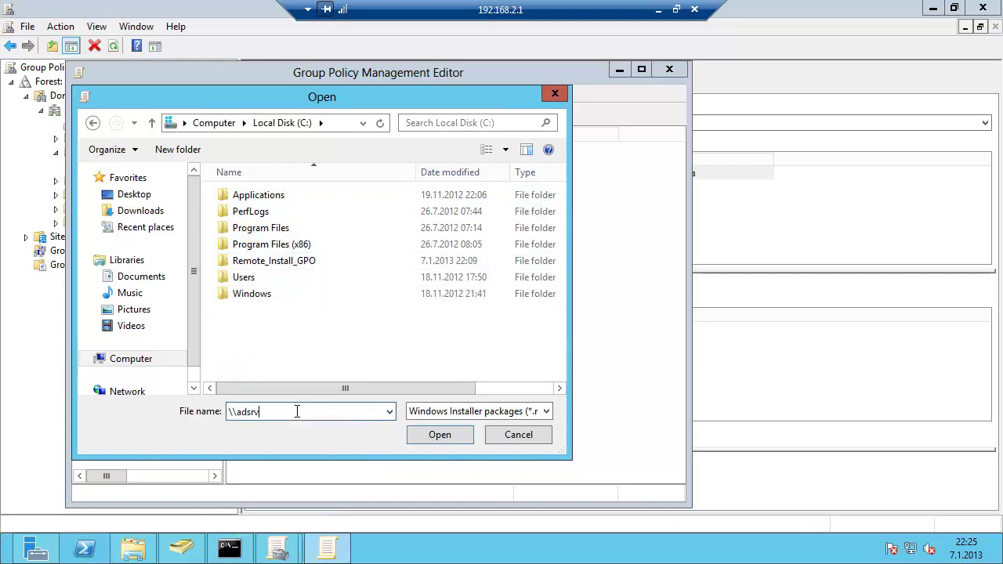
pyautogui.write('01\\')
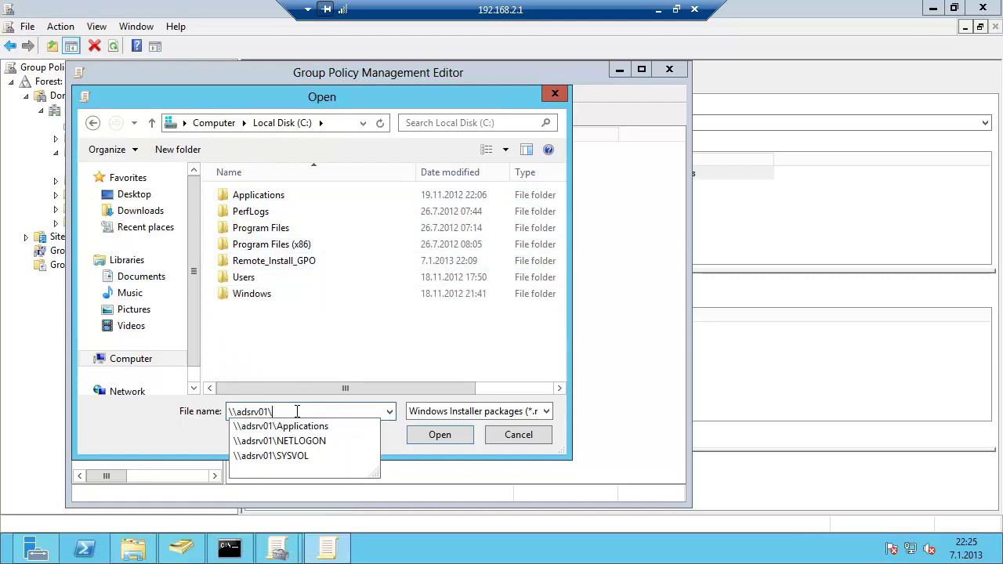
pyautogui.write('remote_install')
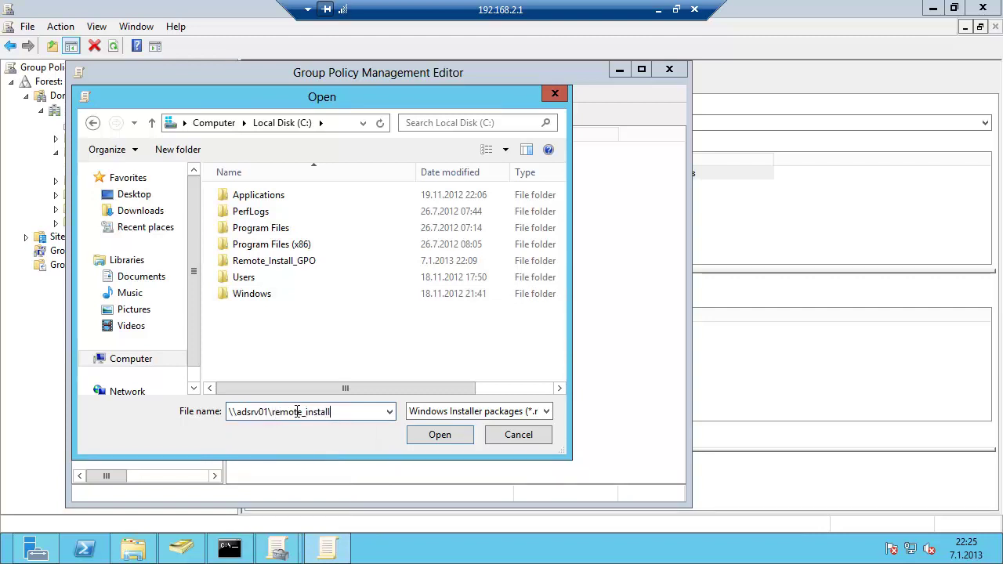
pyautogui.write('_gpo$')
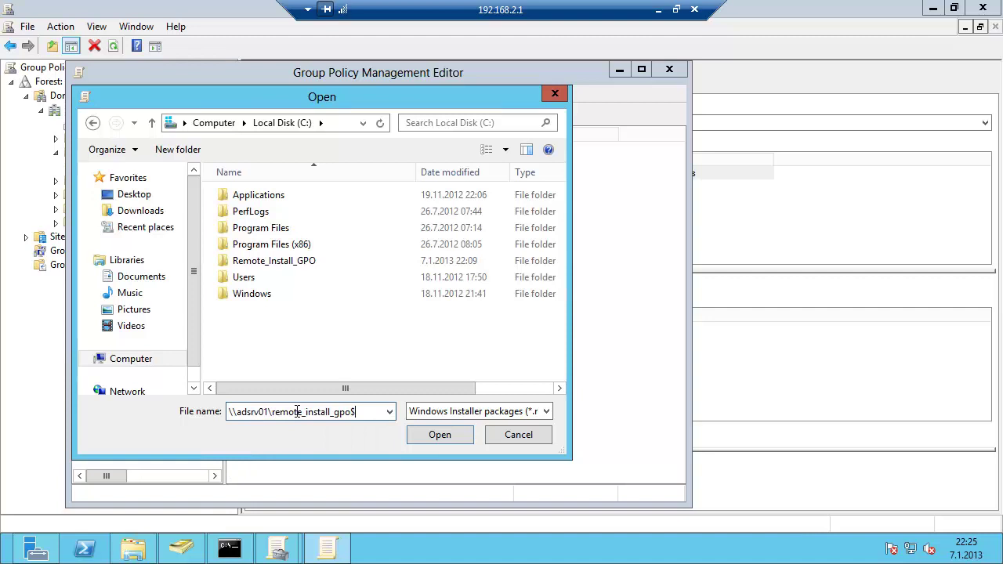
pyautogui.press('Return')
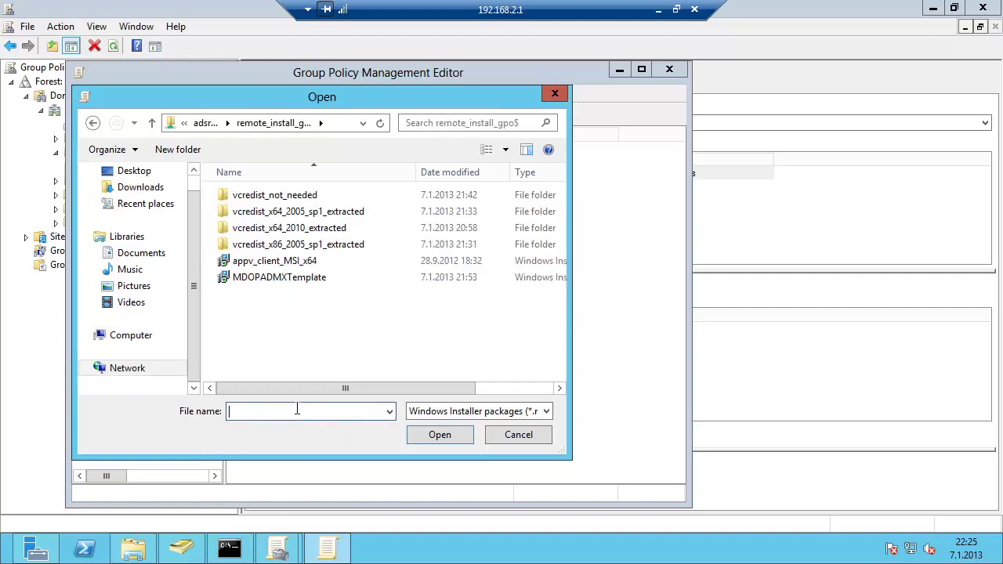
# Assign the vcredist installer from the vcredist_x86_2005_sp1_extracted folder
pyautogui.click(336, 216)
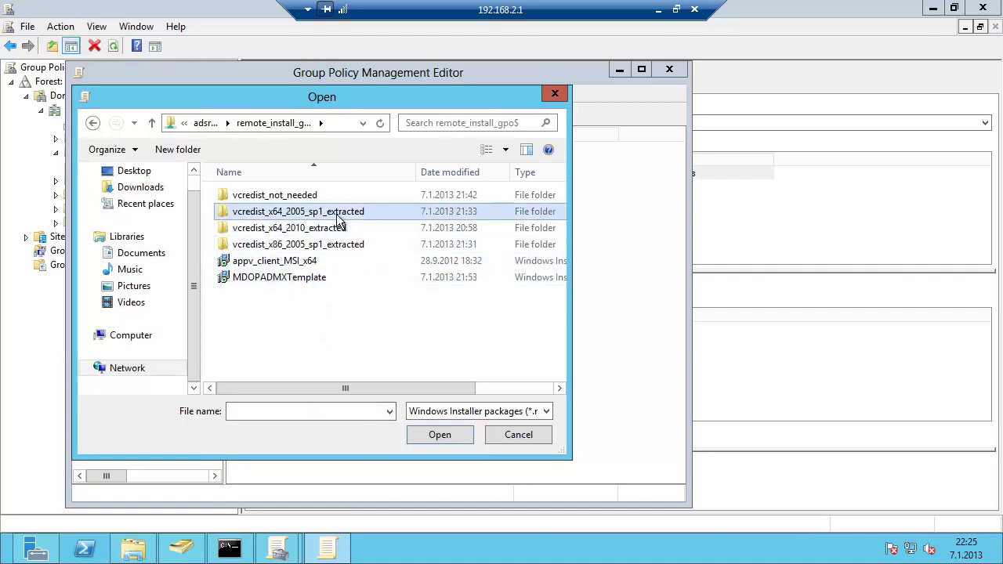
pyautogui.doubleClick(298, 244)
pyautogui.click(258, 198)
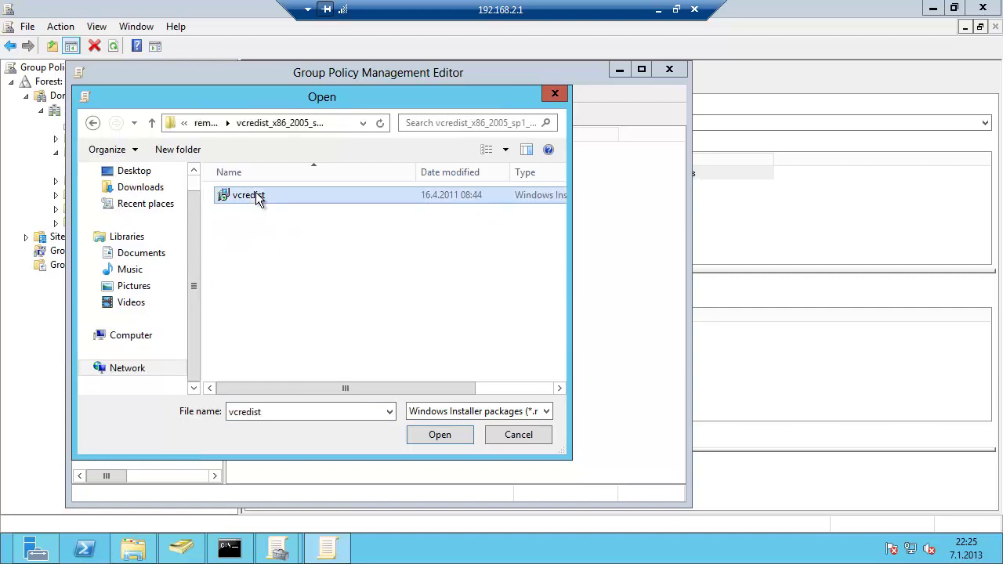
pyautogui.click(430, 429)
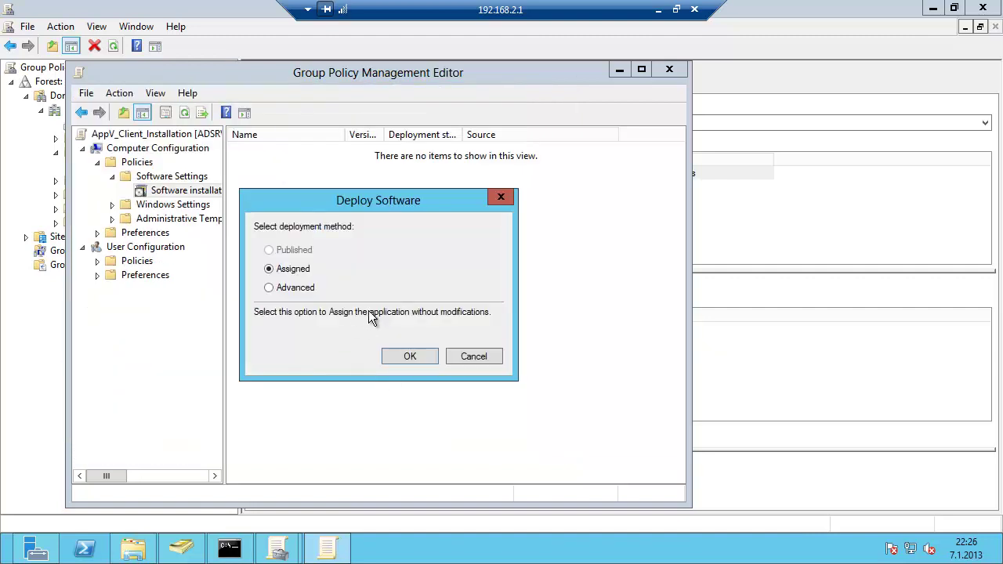
pyautogui.click(406, 352)
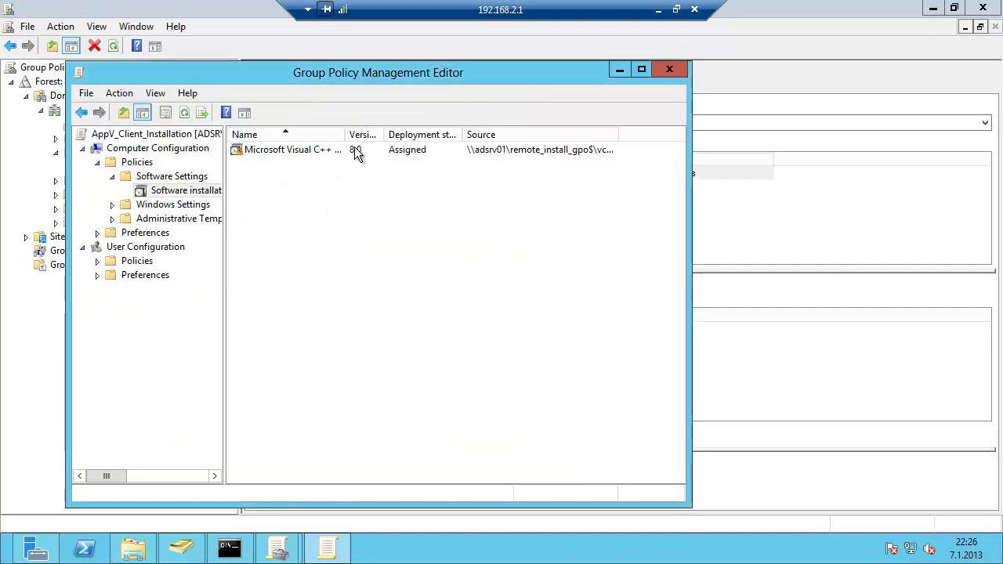
# Assign the Visual C++ 2005 x64 package from vcredist_x64_2005_sp1_extracted
pyautogui.doubleClick(344, 134)
pyautogui.rightClick(344, 197)
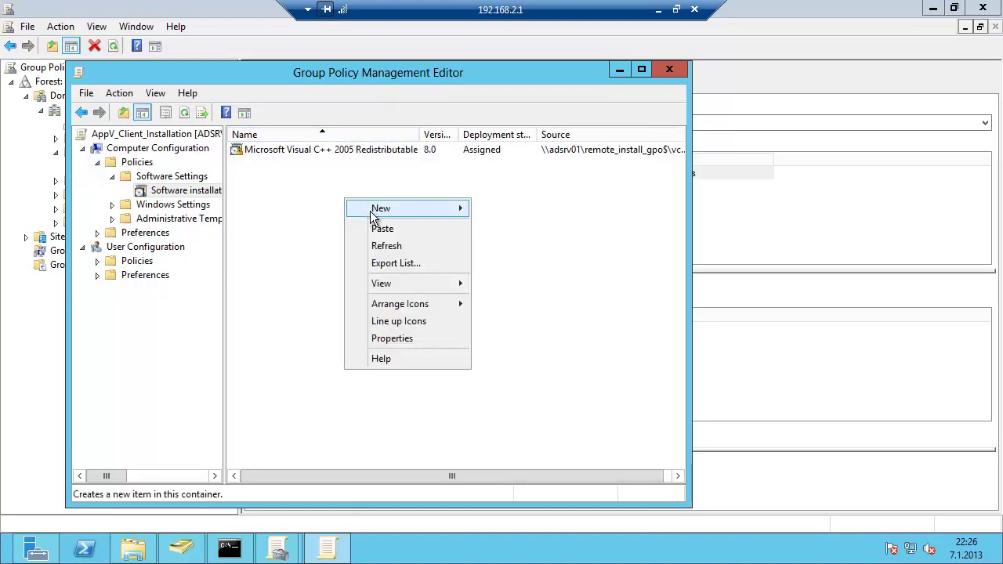
pyautogui.moveTo(376, 210)
pyautogui.click(502, 210)
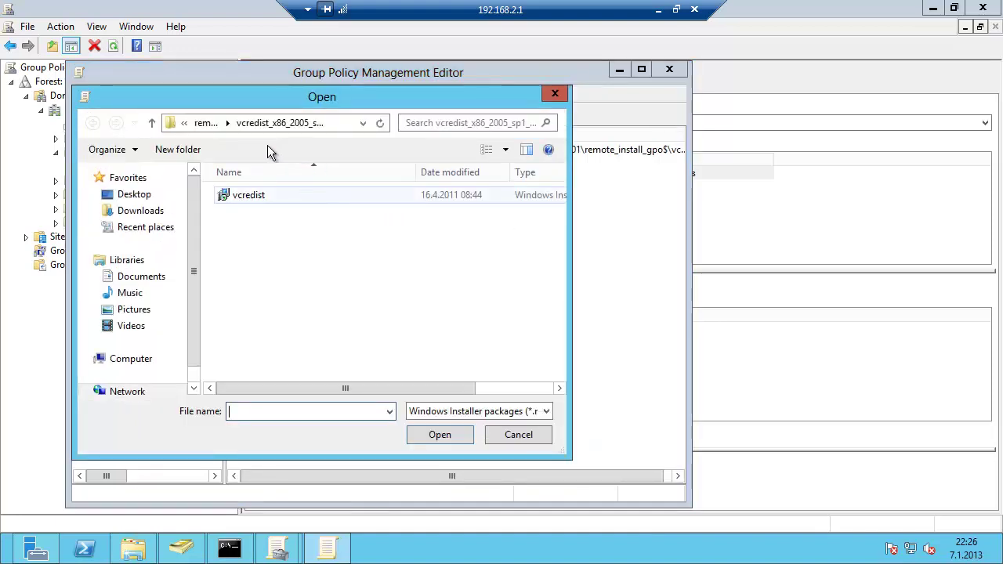
pyautogui.click(203, 129)
pyautogui.doubleClick(261, 211)
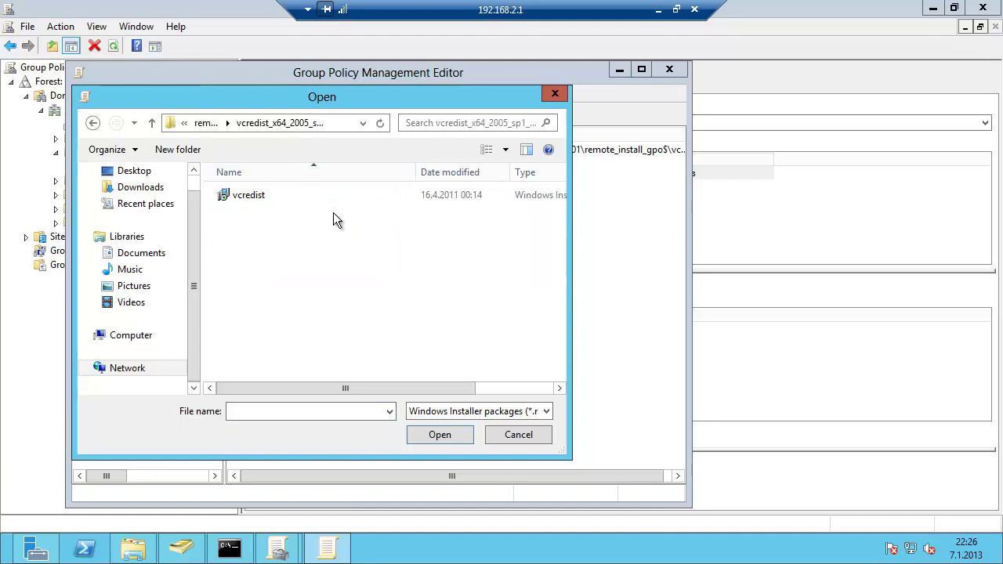
pyautogui.doubleClick(235, 198)
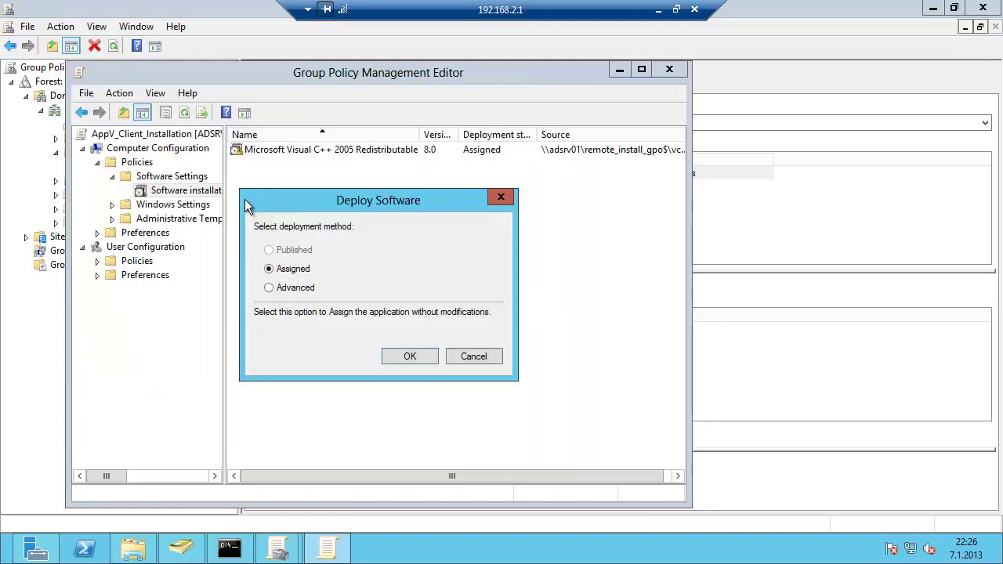
pyautogui.click(410, 357)
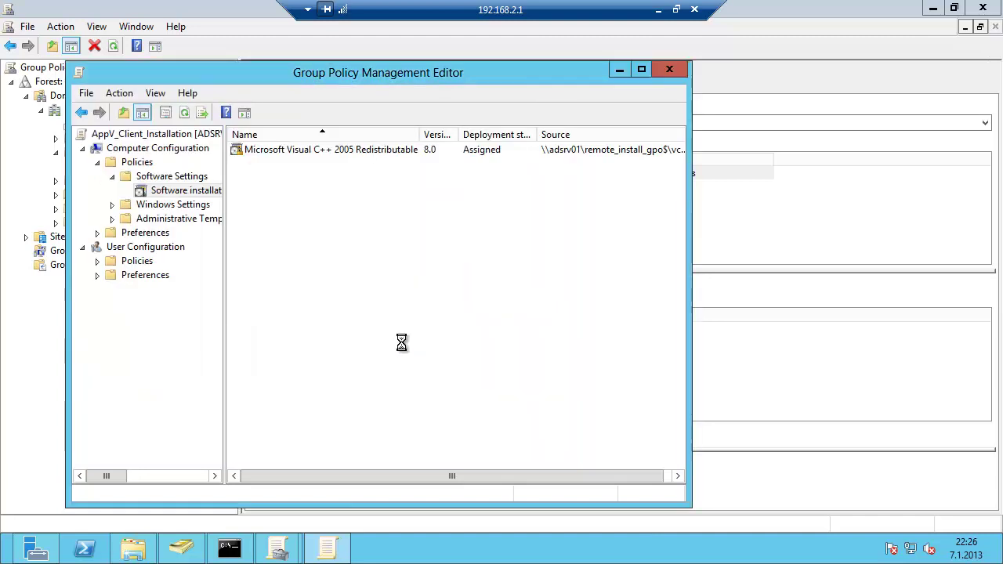
# Assign the Visual C++ 2010 vc_red package from vcredist_x64_2010_extracted
pyautogui.doubleClick(422, 134)
pyautogui.rightClick(349, 195)
pyautogui.moveTo(403, 209)
pyautogui.click(505, 206)
pyautogui.click(207, 123)
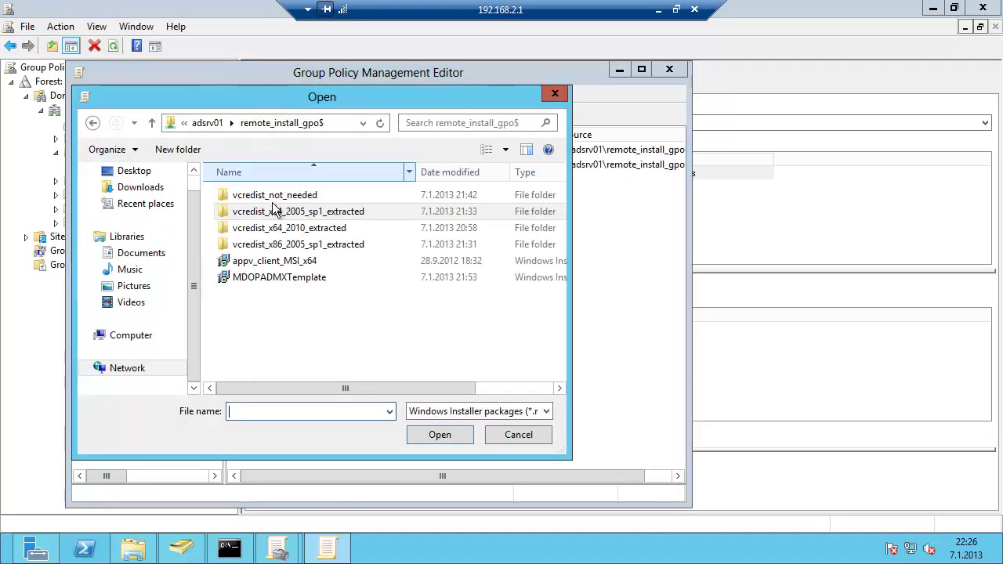
pyautogui.doubleClick(336, 231)
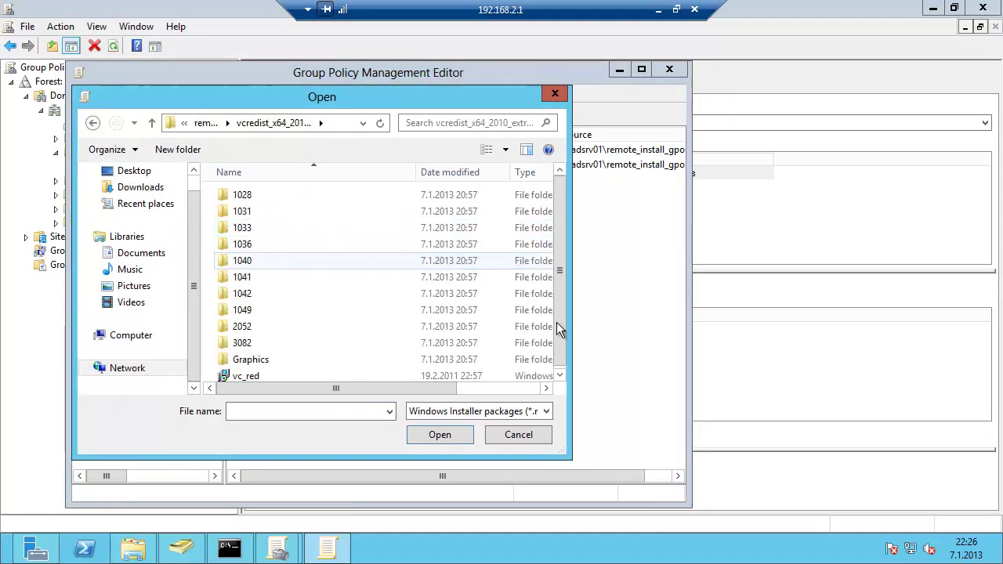
pyautogui.click(560, 376)
pyautogui.click(240, 374)
pyautogui.doubleClick(241, 375)
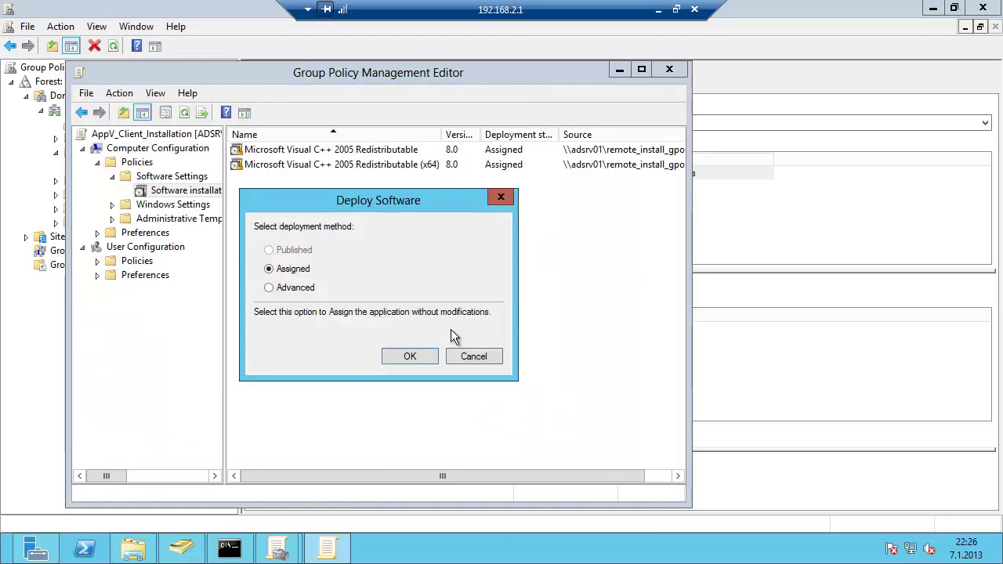
pyautogui.click(404, 357)
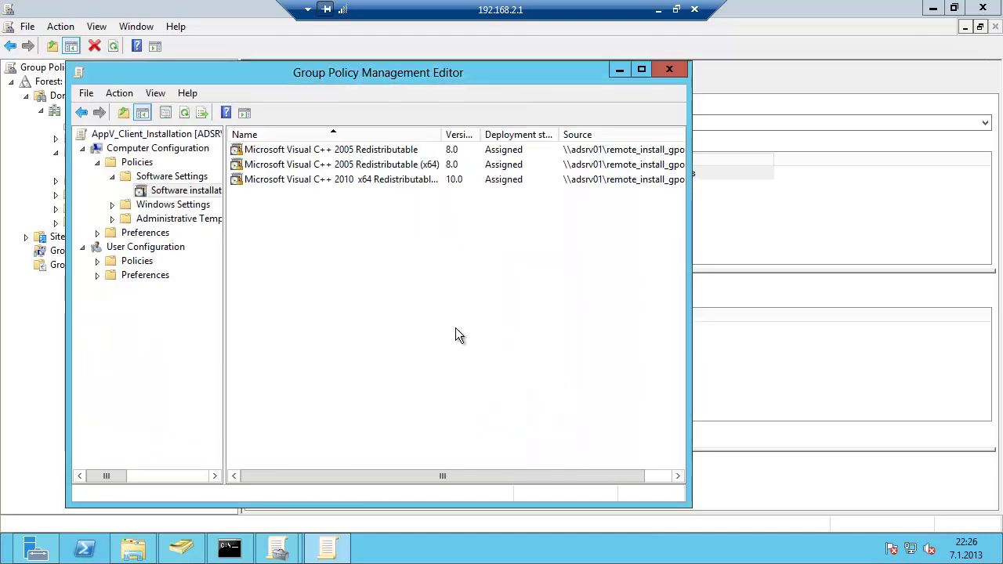
# Maximize the policy editor and sort the package list by Source
pyautogui.doubleClick(444, 134)
pyautogui.click(641, 69)
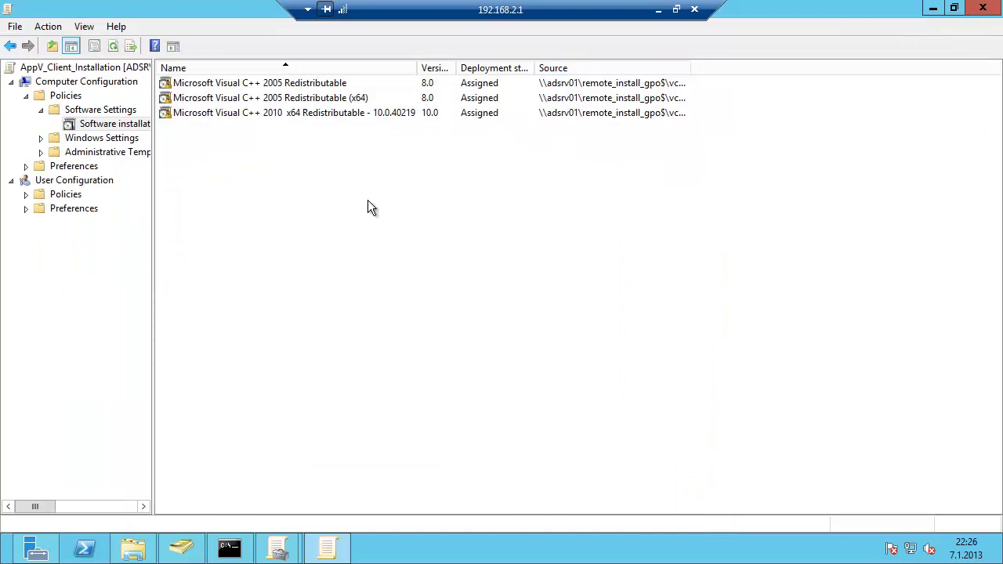
pyautogui.doubleClick(689, 68)
pyautogui.click(690, 68)
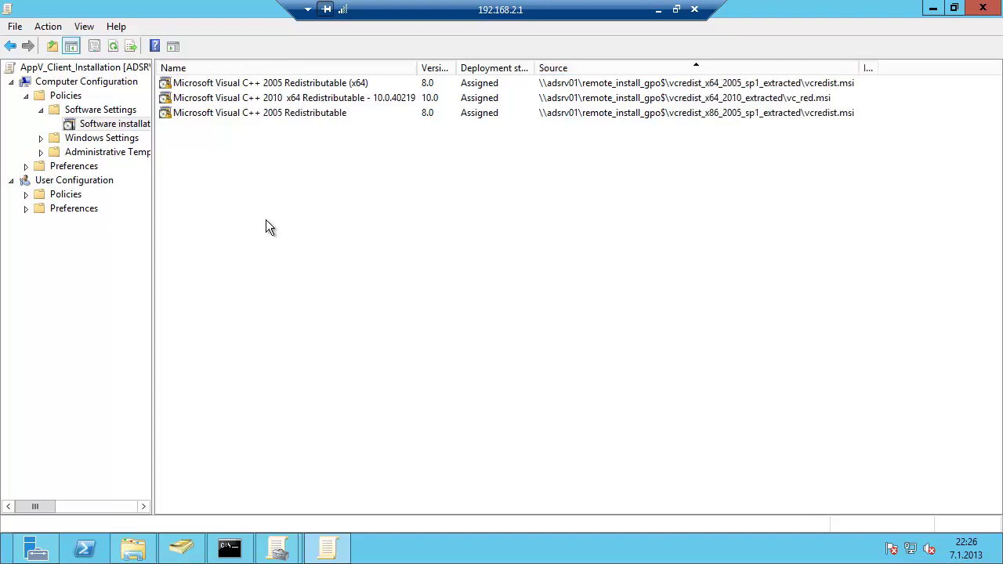
# Assign the appv_client_MSI_x64 installer from the remote_install_gpo$ share as a package
pyautogui.rightClick(284, 210)
pyautogui.moveTo(322, 219)
pyautogui.click(453, 220)
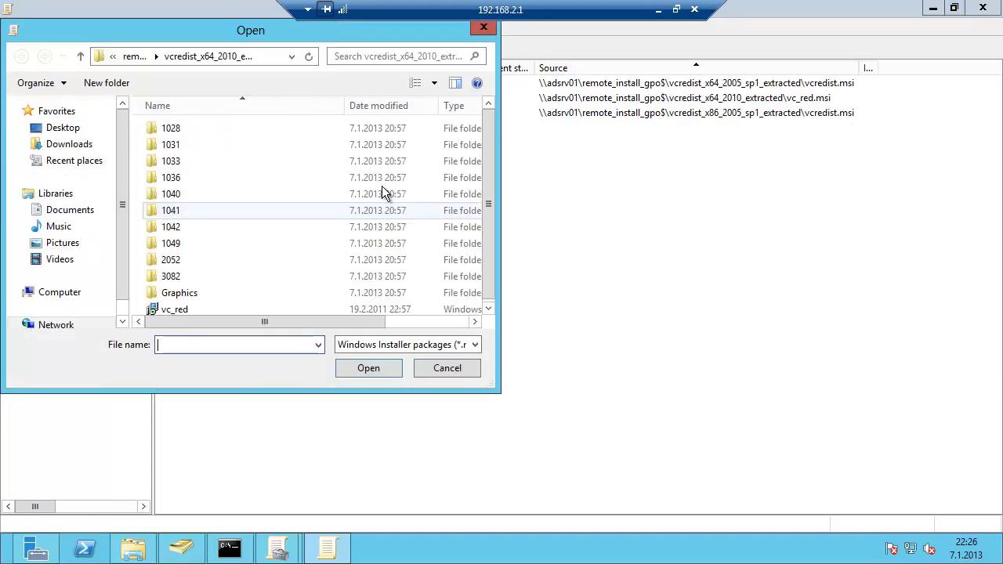
pyautogui.click(141, 53)
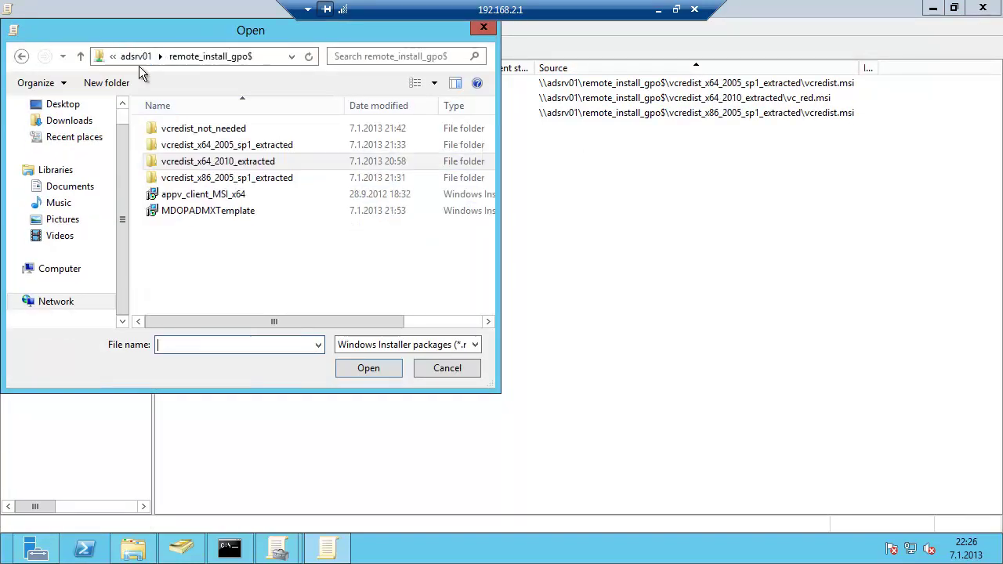
pyautogui.click(213, 195)
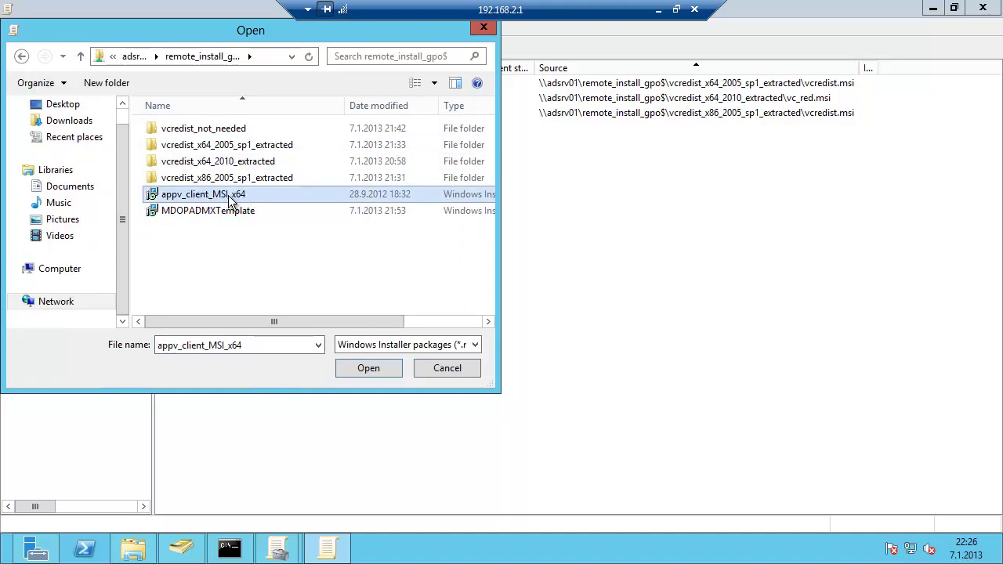
pyautogui.click(363, 371)
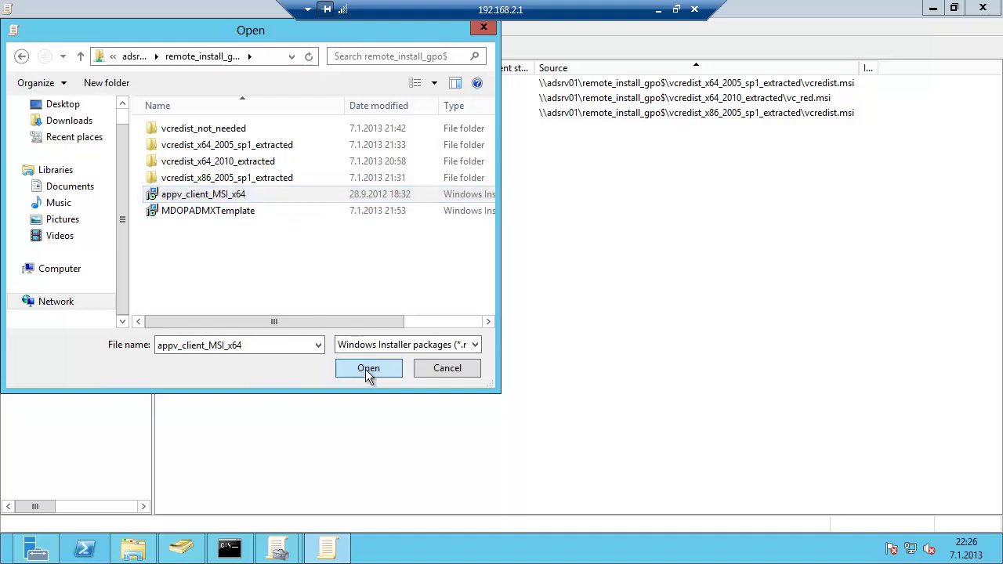
pyautogui.click(541, 337)
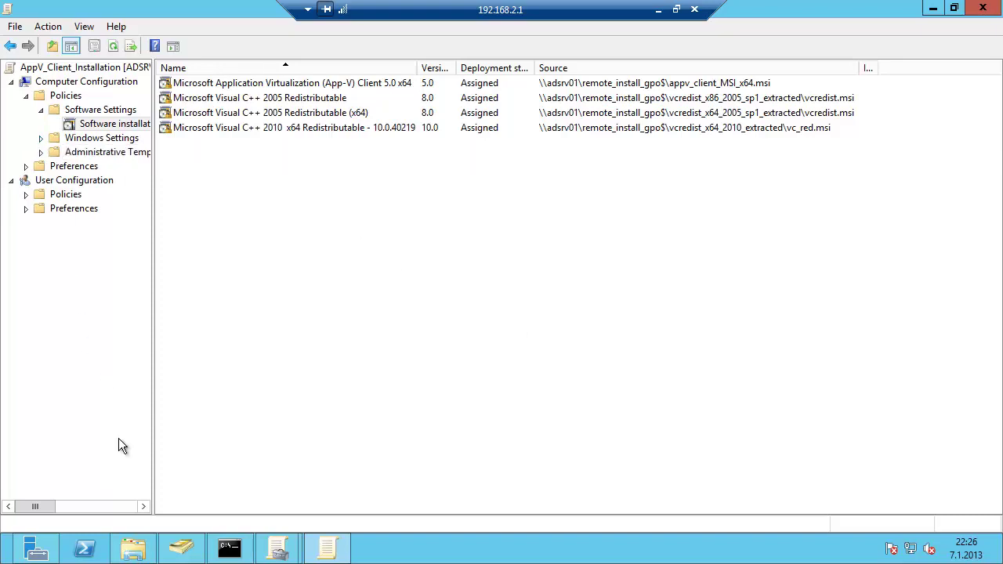
# Check the Remote_Install_GPO folder, then open Administrative Templates > System > App-V > Publishing
pyautogui.click(134, 549)
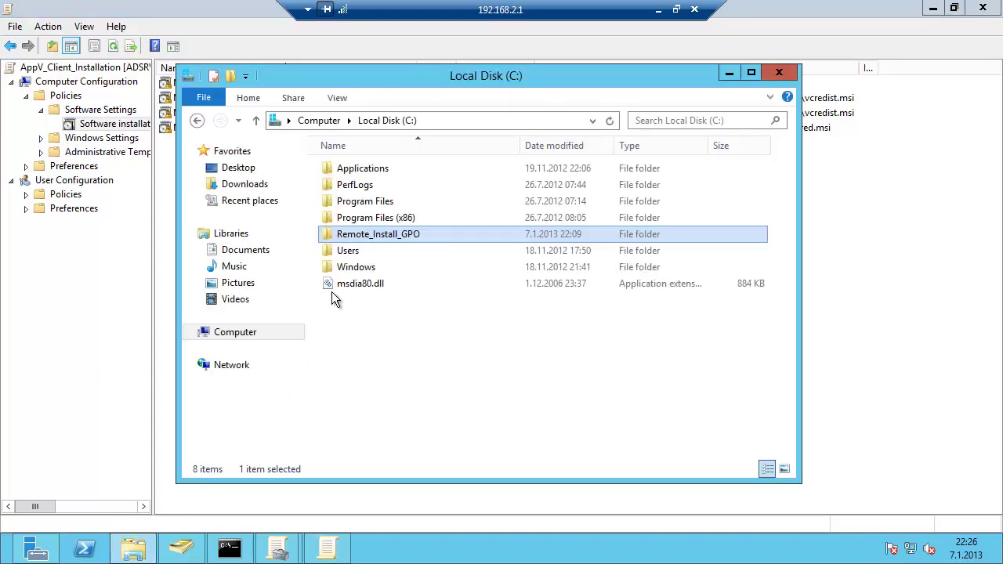
pyautogui.doubleClick(391, 238)
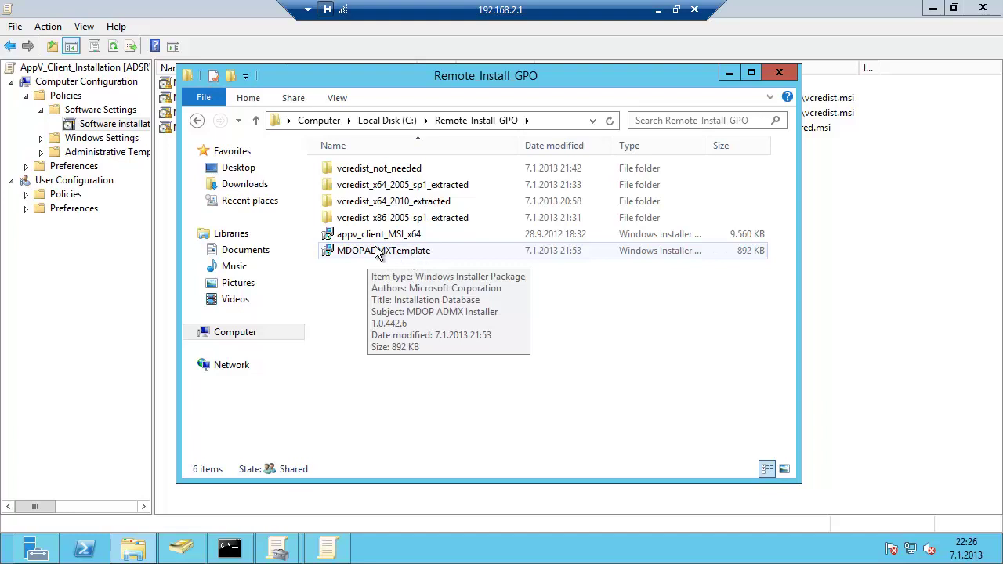
pyautogui.click(40, 138)
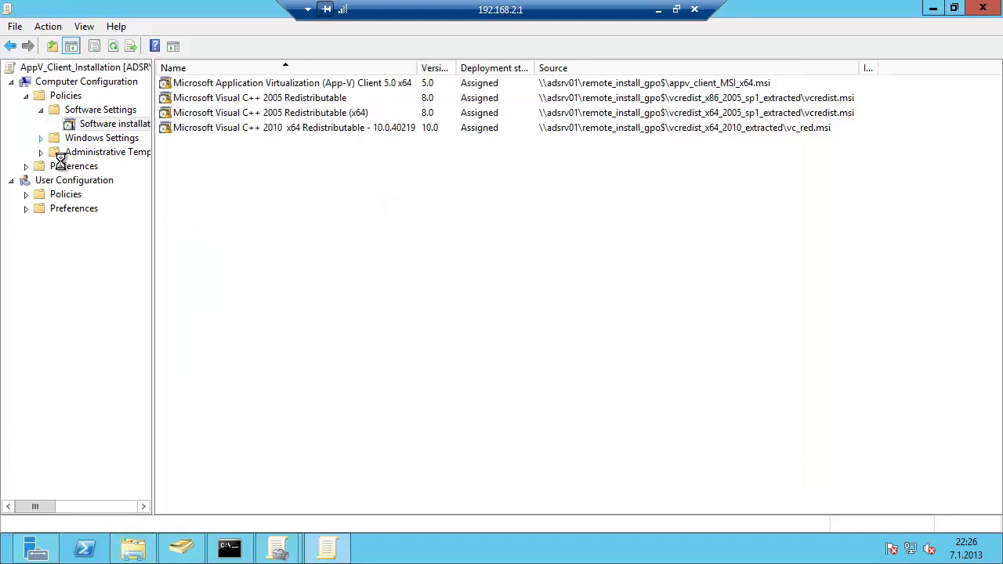
pyautogui.click(41, 208)
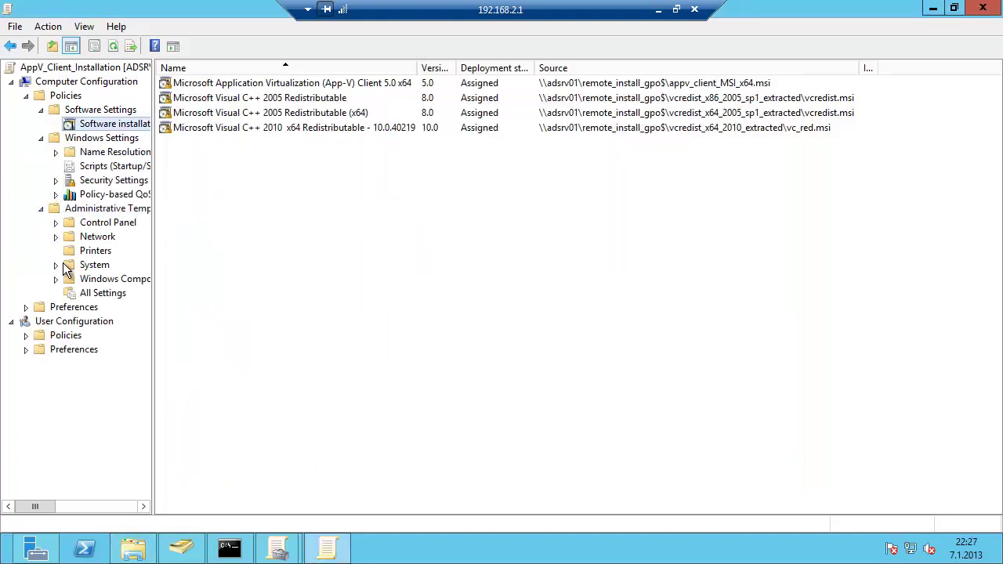
pyautogui.click(57, 265)
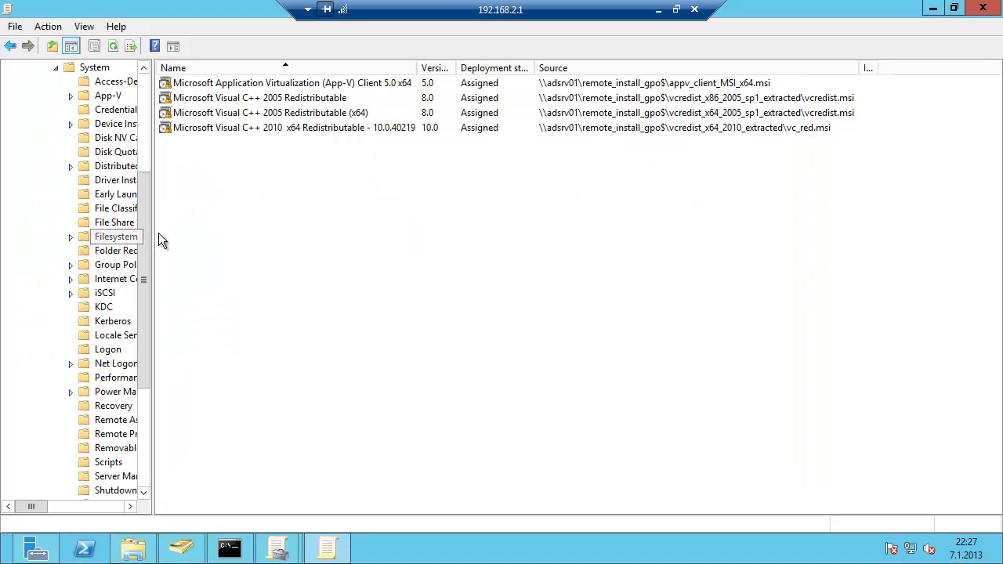
pyautogui.click(70, 98)
pyautogui.click(108, 95)
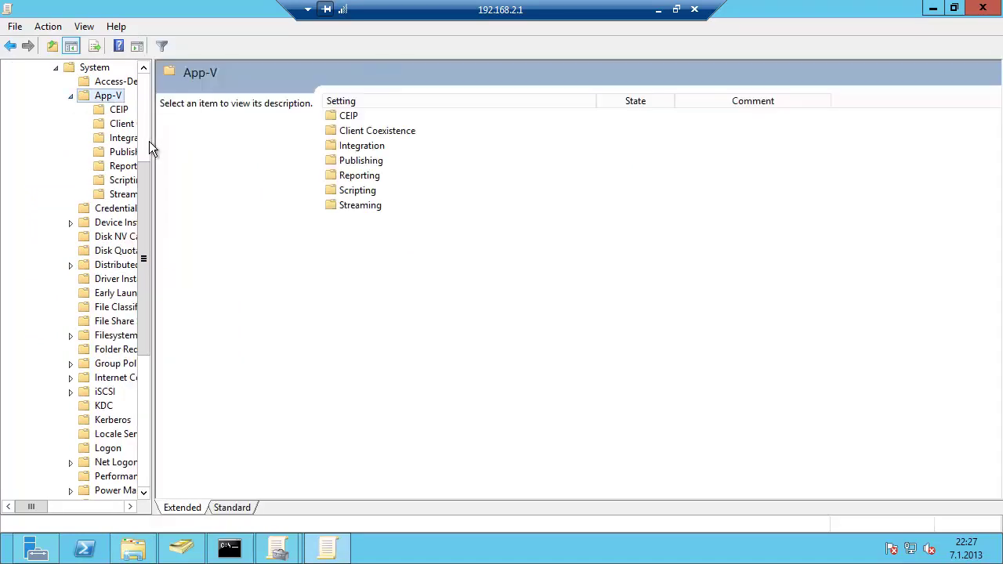
pyautogui.moveTo(152, 141); pyautogui.dragTo(210, 141)
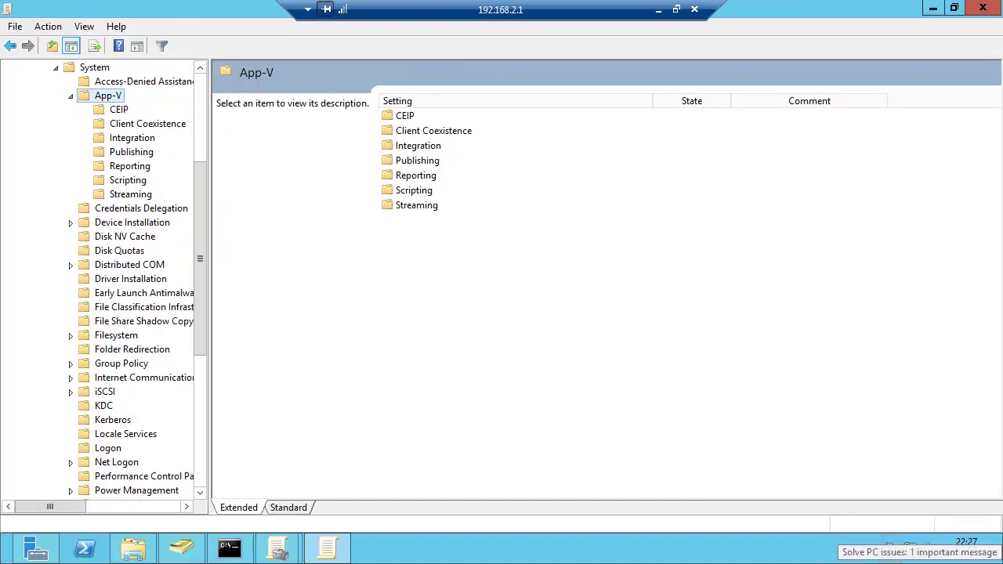
pyautogui.click(129, 154)
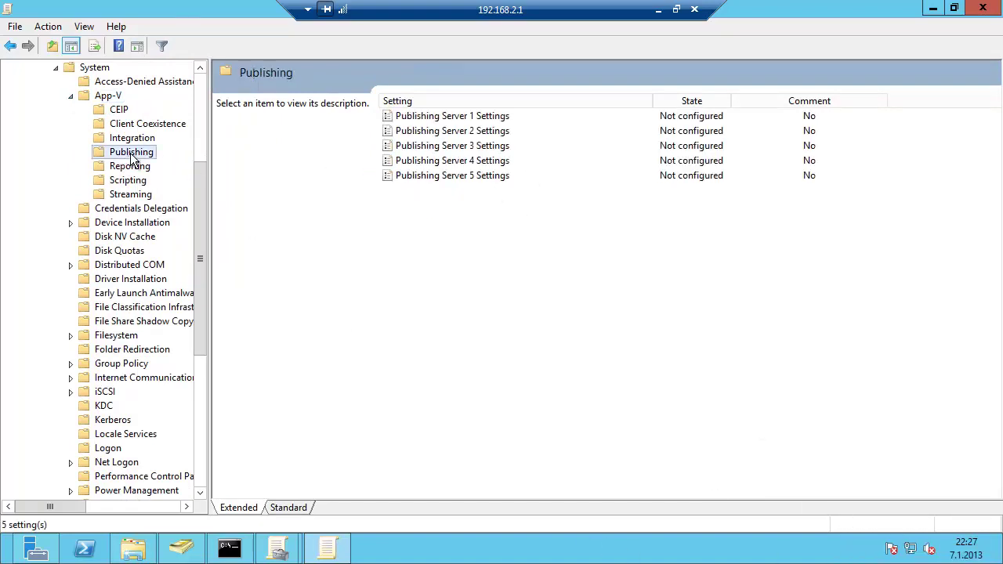
pyautogui.doubleClick(462, 122)
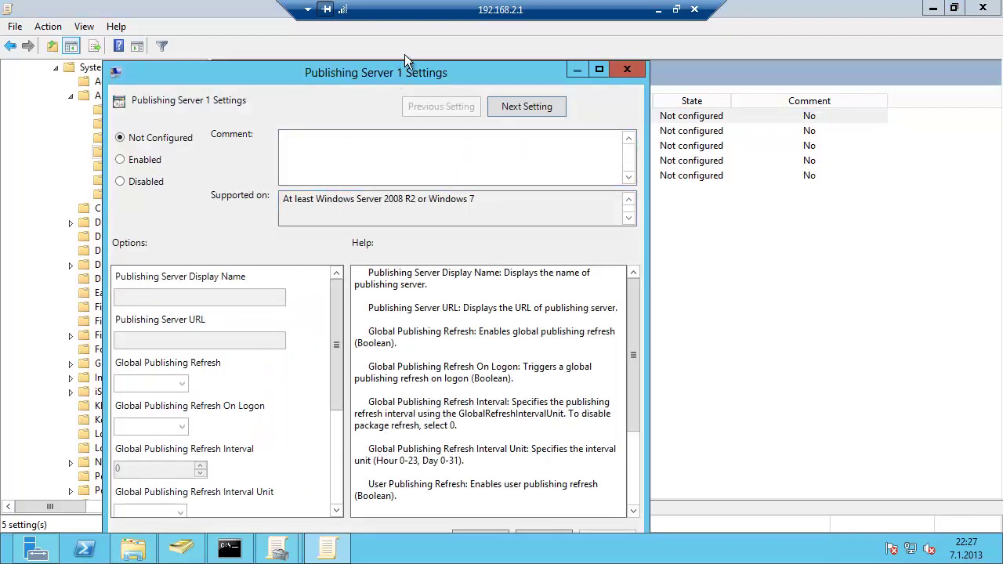
pyautogui.moveTo(406, 50); pyautogui.dragTo(424, 45)
pyautogui.click(145, 132)
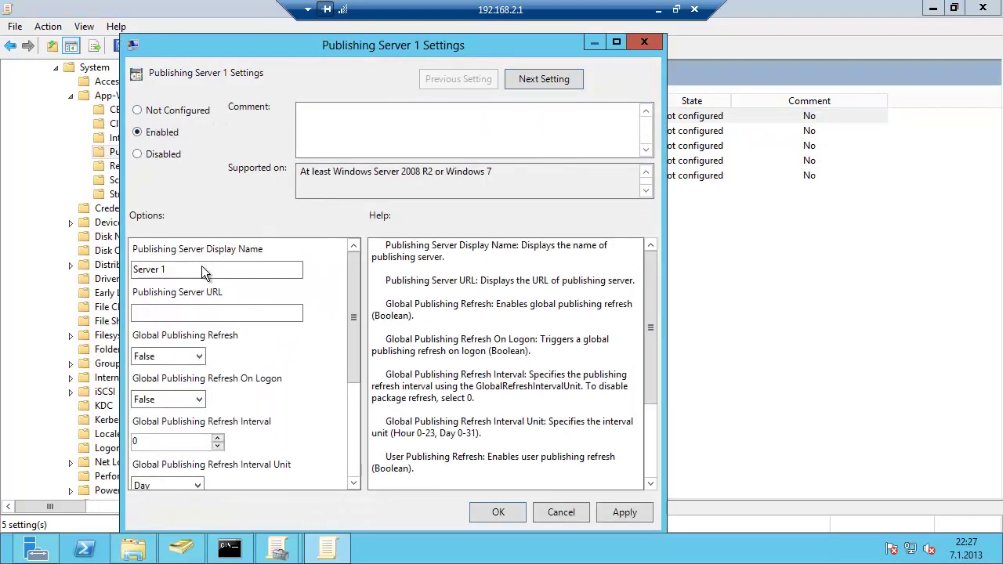
pyautogui.click(201, 268)
pyautogui.hotkey('ctrl', 'a')
pyautogui.write('A')
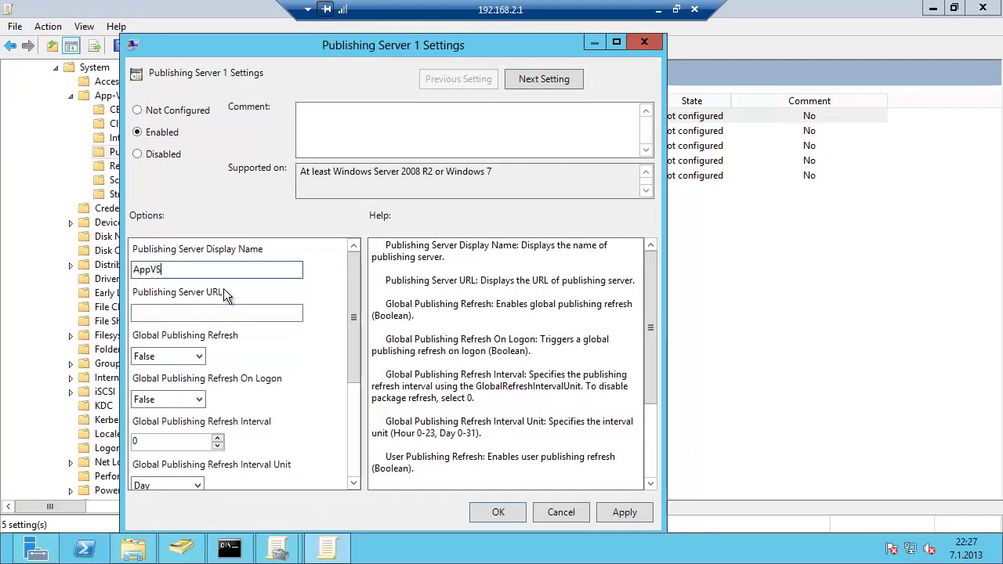
pyautogui.press('Tab')
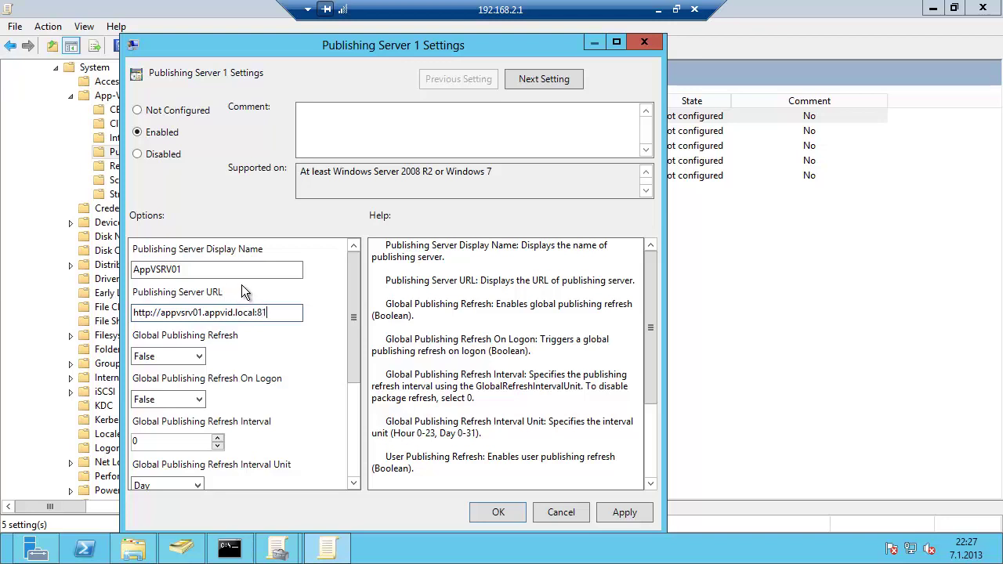
pyautogui.moveTo(351, 321); pyautogui.dragTo(352, 273)
pyautogui.click(500, 514)
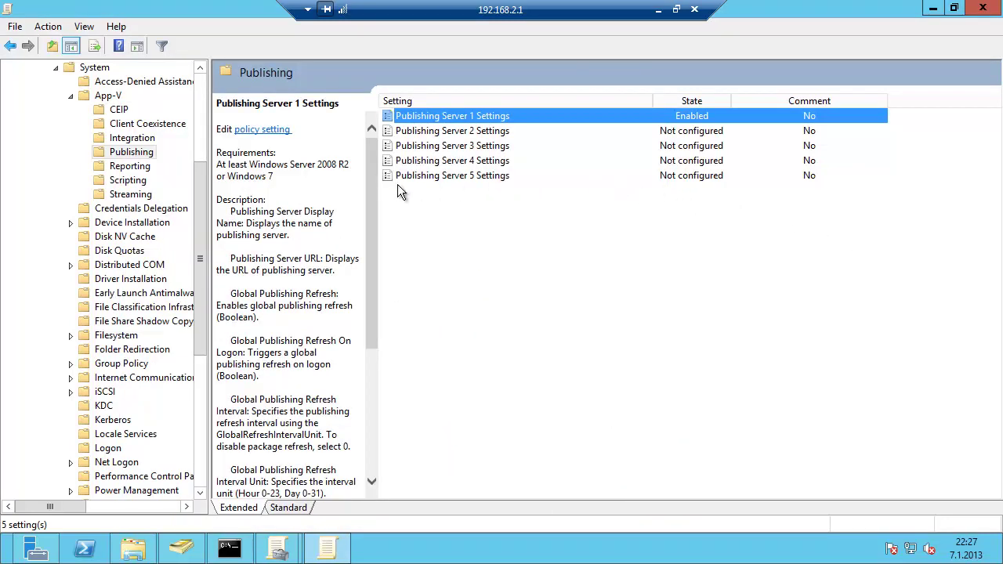
# Close the policy editor and Remote_Install_GPO window, and minimize the server session
pyautogui.click(989, 17)
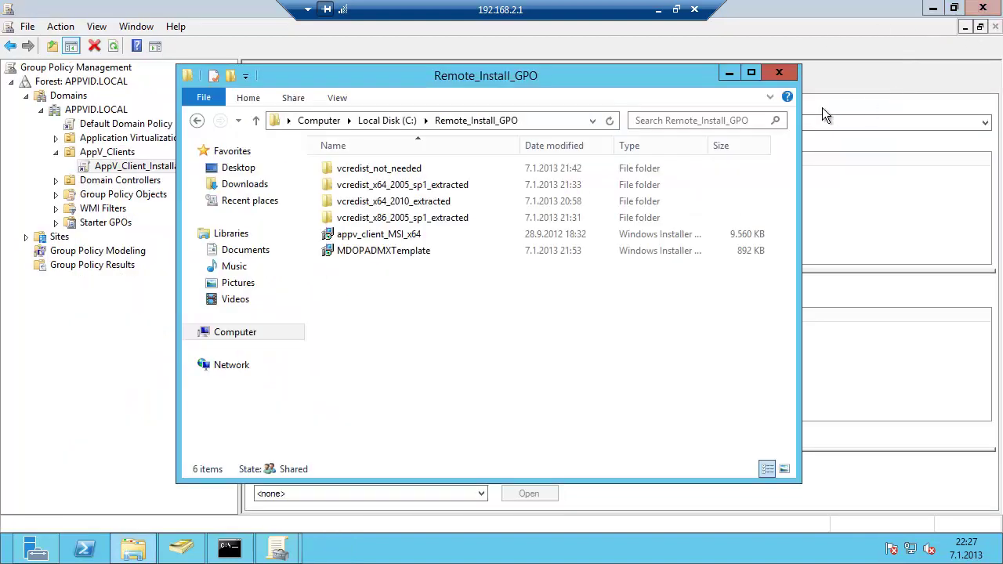
pyautogui.click(779, 73)
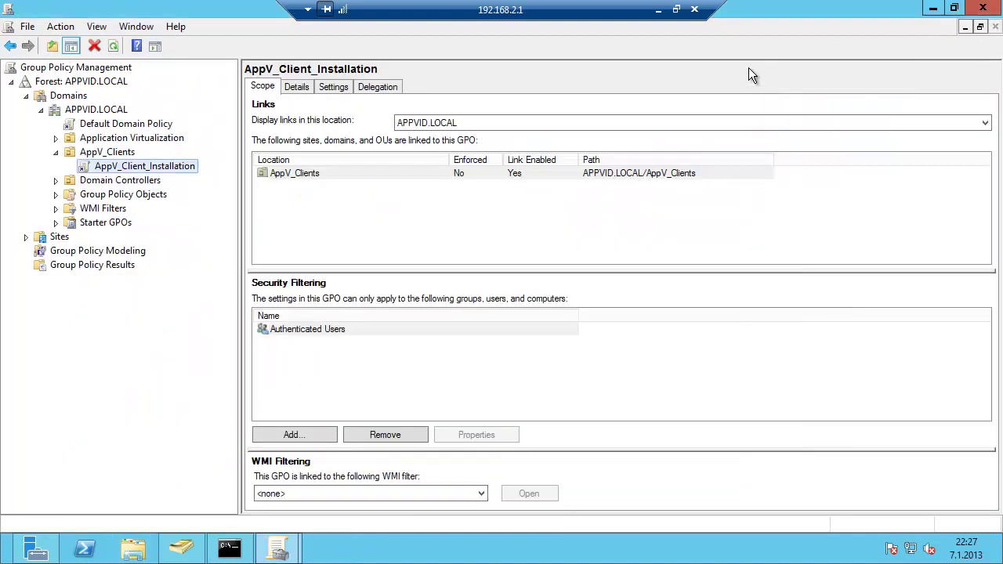
pyautogui.click(658, 9)
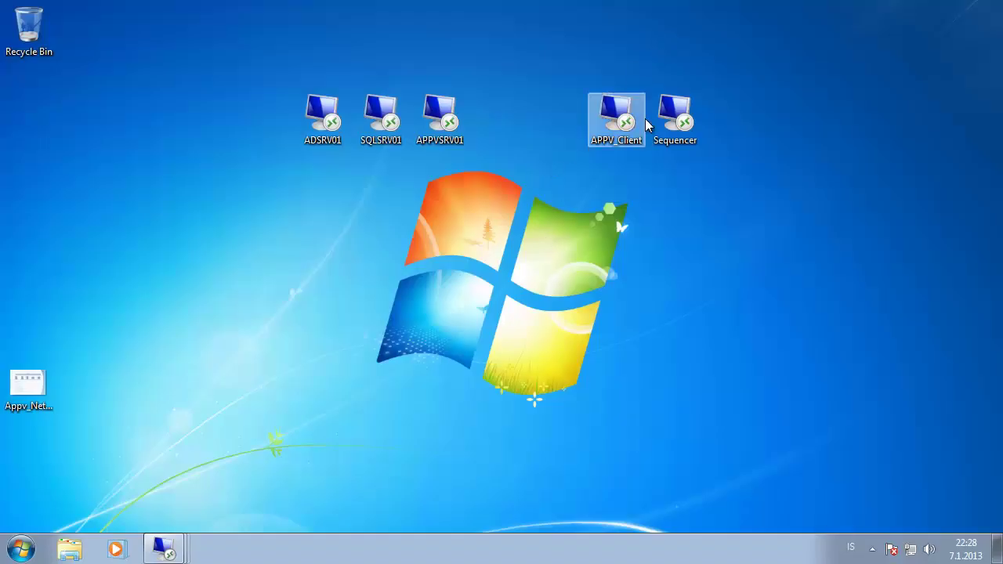
# Bring up the APPV_Client remote session showing Control Panel's category home page
pyautogui.moveTo(167, 549)
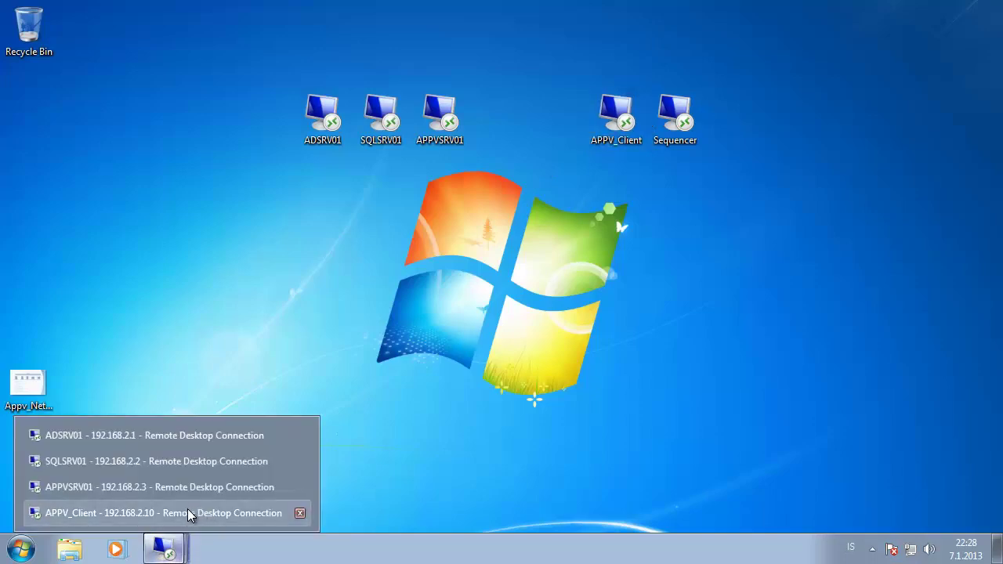
pyautogui.click(167, 513)
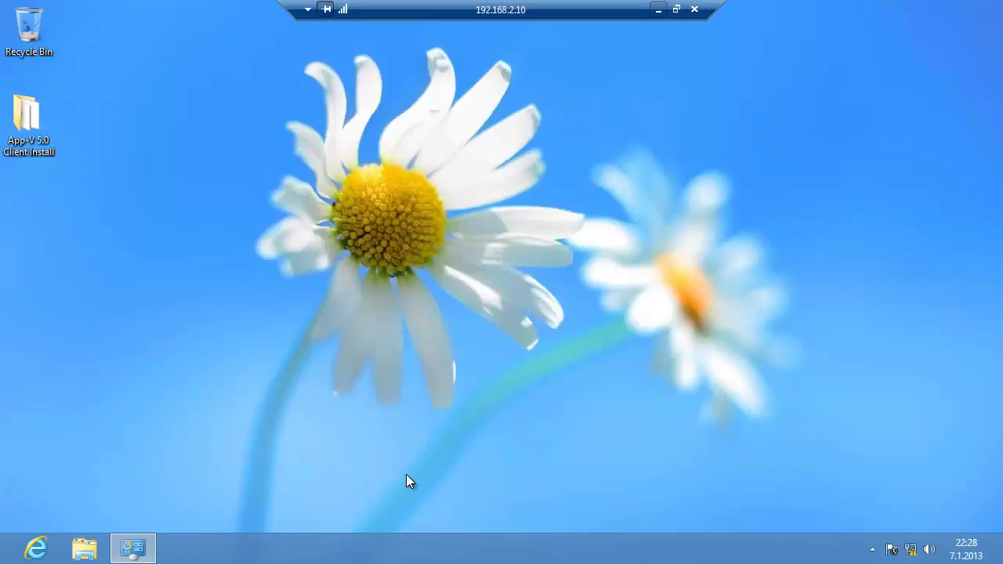
pyautogui.click(133, 549)
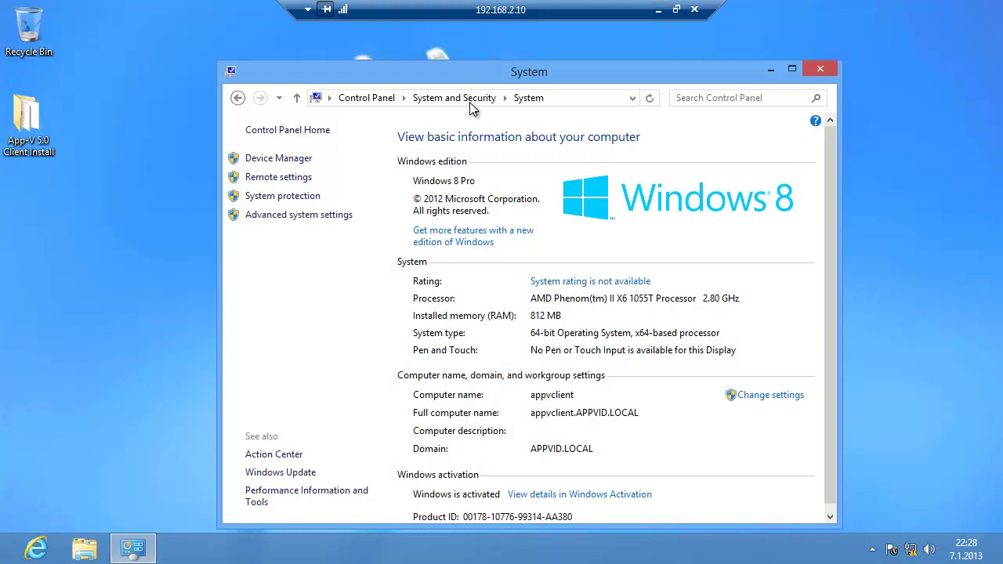
pyautogui.click(374, 98)
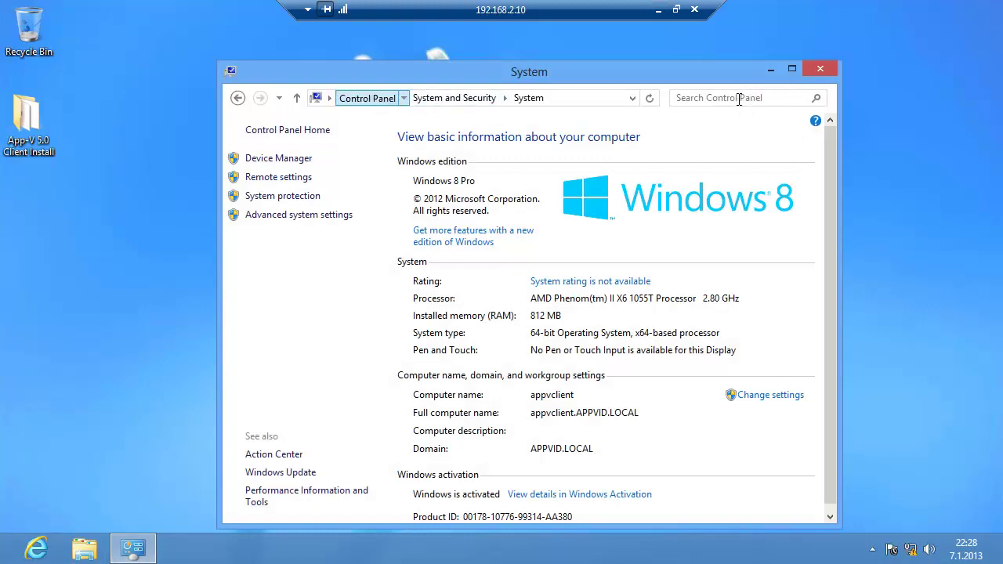
pyautogui.click(872, 550)
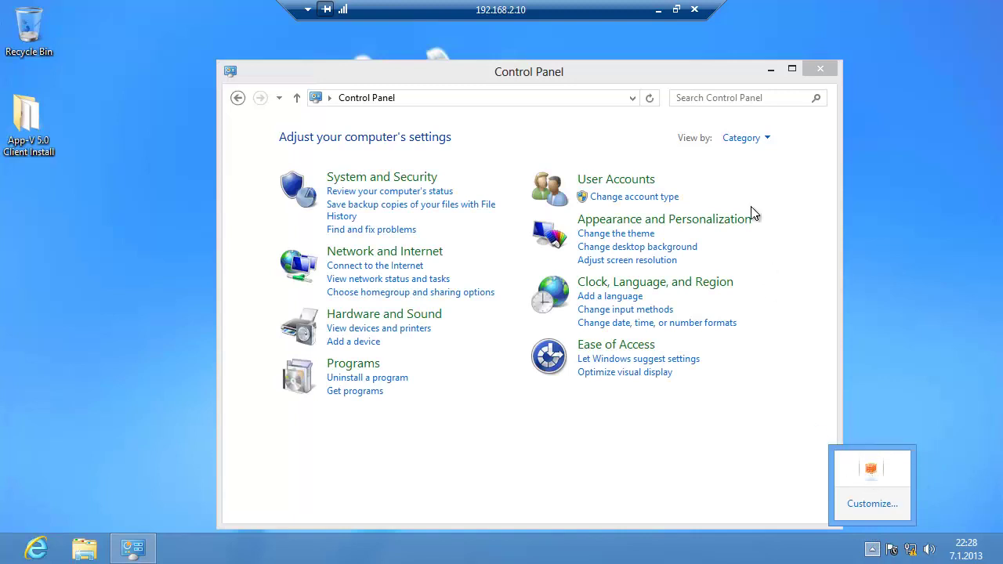
# Search Control Panel on the client for 'app'
pyautogui.click(716, 97)
pyautogui.write('app')
pyautogui.press('BackSpace')
pyautogui.press('BackSpace')
pyautogui.press('BackSpace')
pyautogui.write('appv')
pyautogui.press('BackSpace')
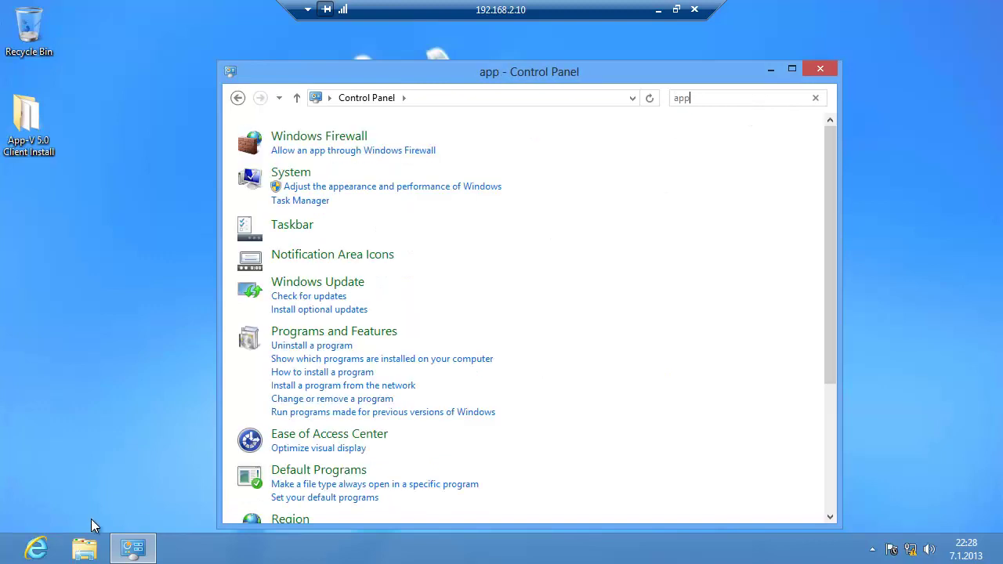
# Review App-V Client 5.0 in the appwiz.cpl installed programs list, then close it
pyautogui.click(5, 556)
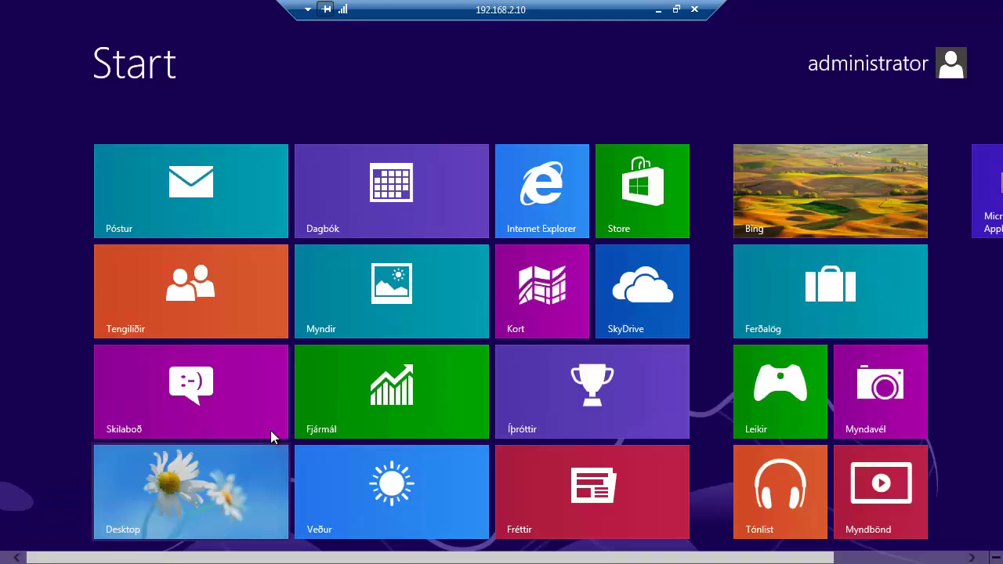
pyautogui.write('appwiz.cpl')
pyautogui.press('Return')
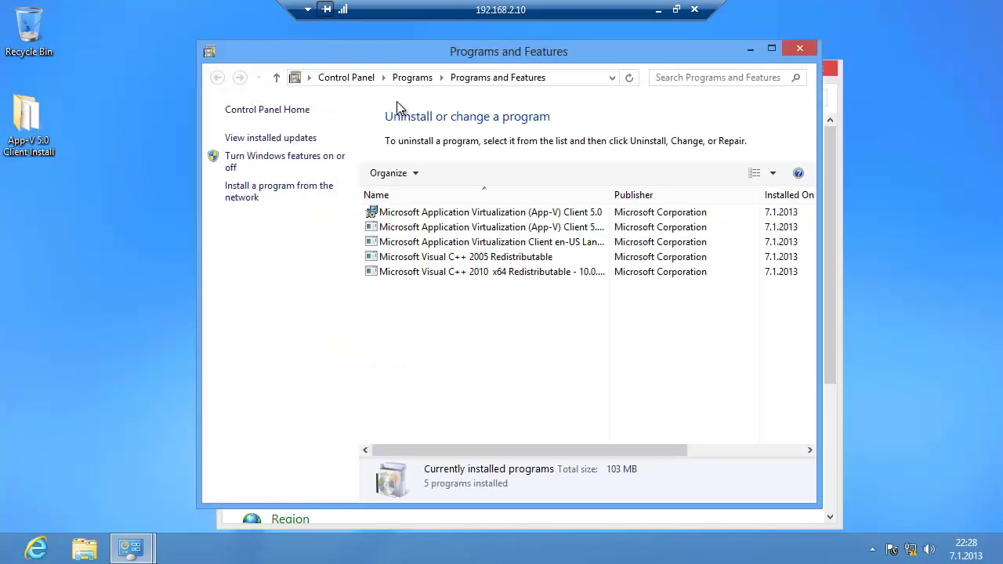
pyautogui.doubleClick(610, 195)
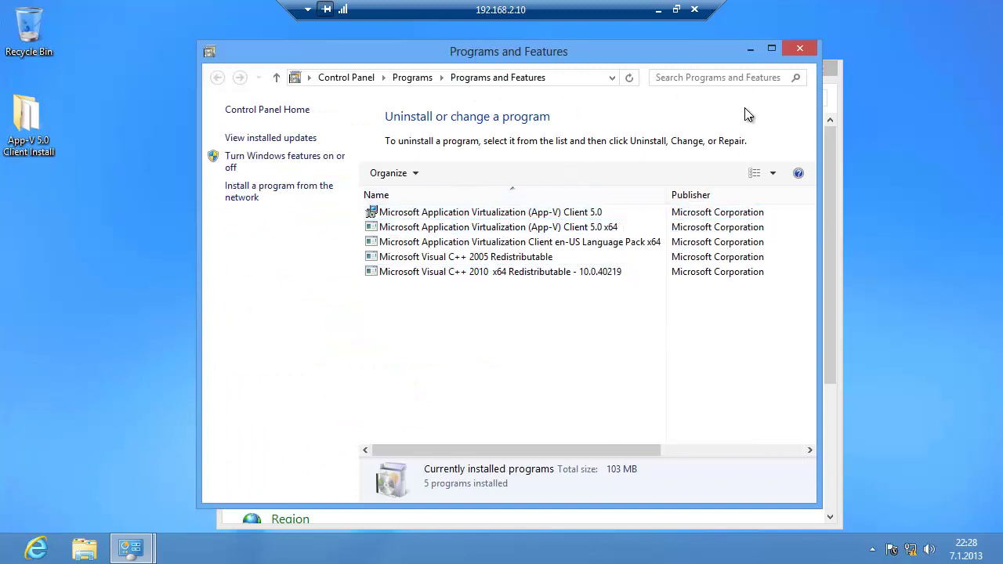
pyautogui.click(771, 49)
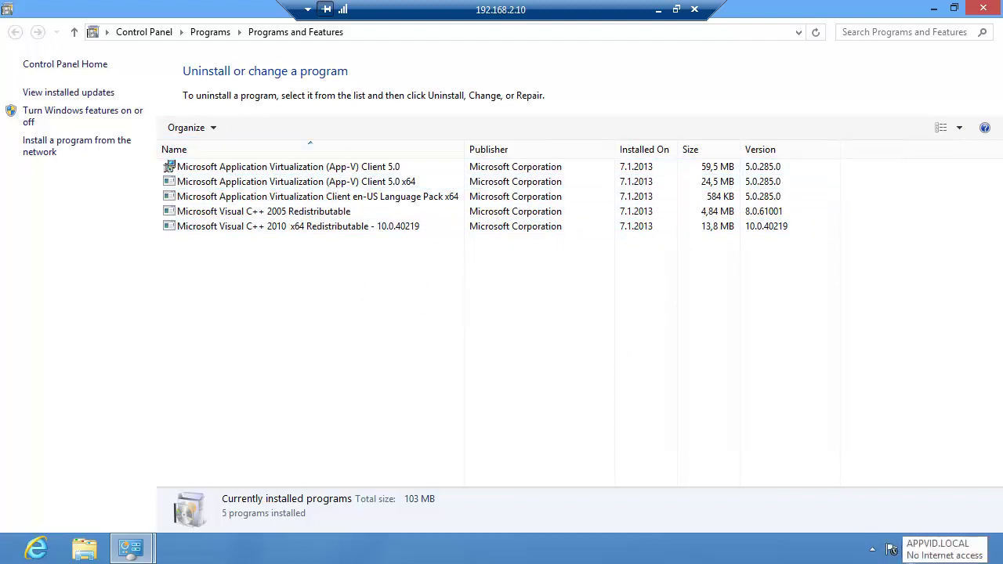
pyautogui.click(985, 8)
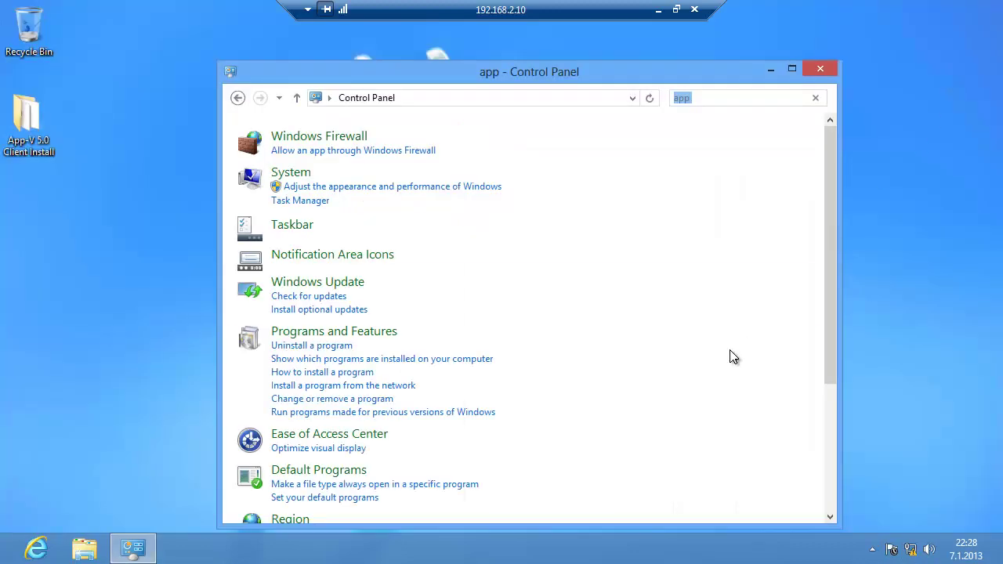
# Run appwiz.cpl, confirm Programs and Features reports 0 programs installed, and close it
pyautogui.press('super')
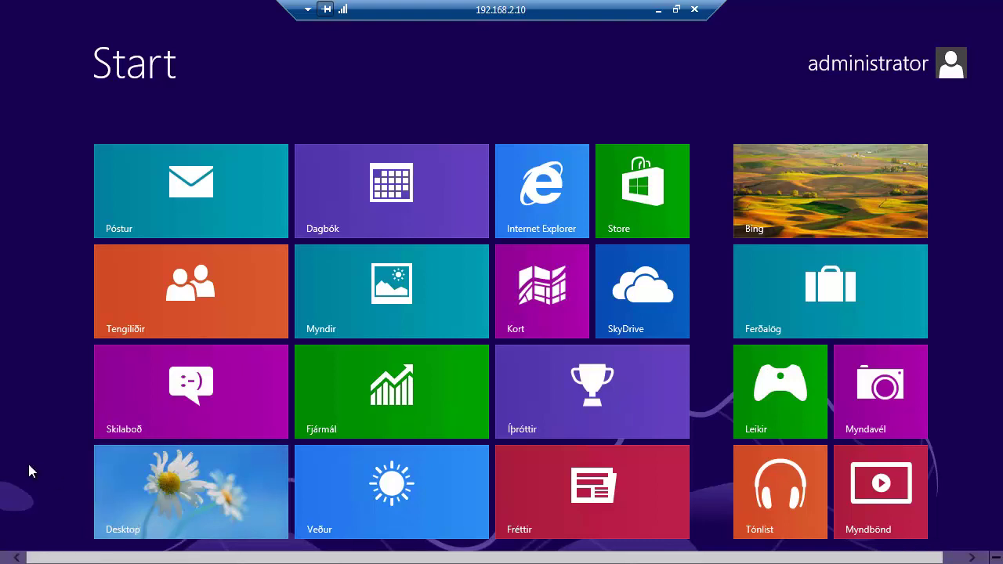
pyautogui.write('appwiz.cpl')
pyautogui.press('Return')
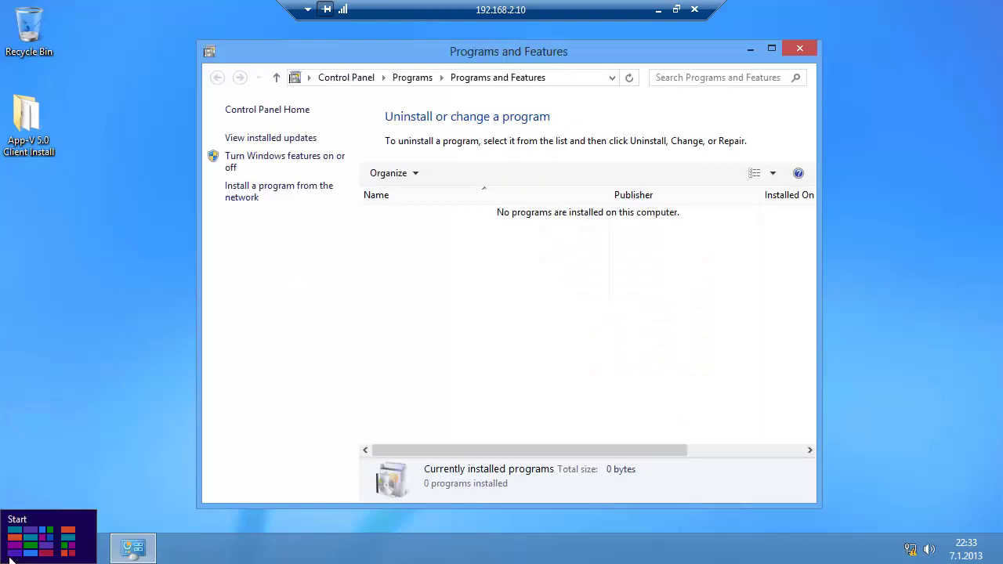
pyautogui.click(9, 558)
pyautogui.write('appwi')
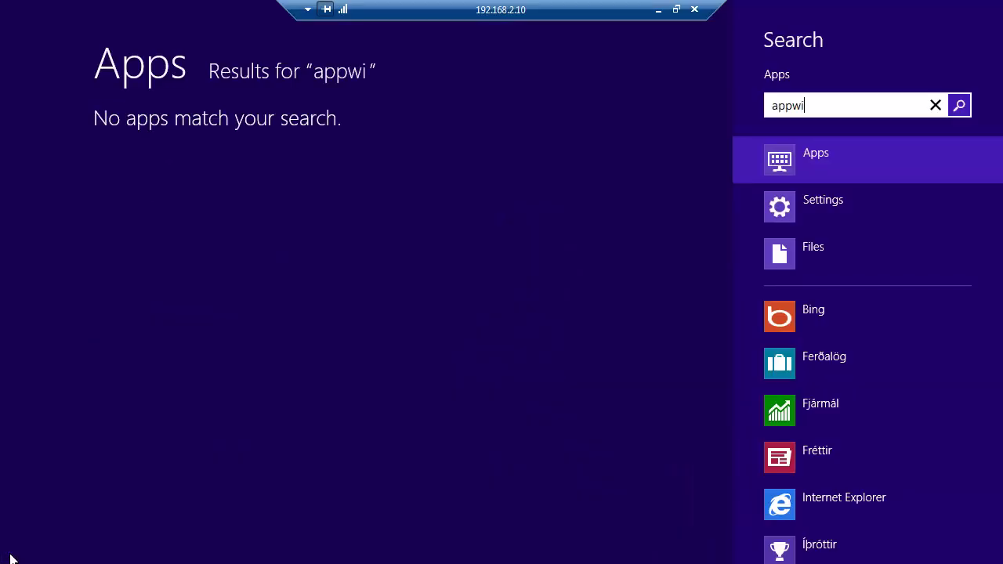
pyautogui.write('z.cpl')
pyautogui.press('Return')
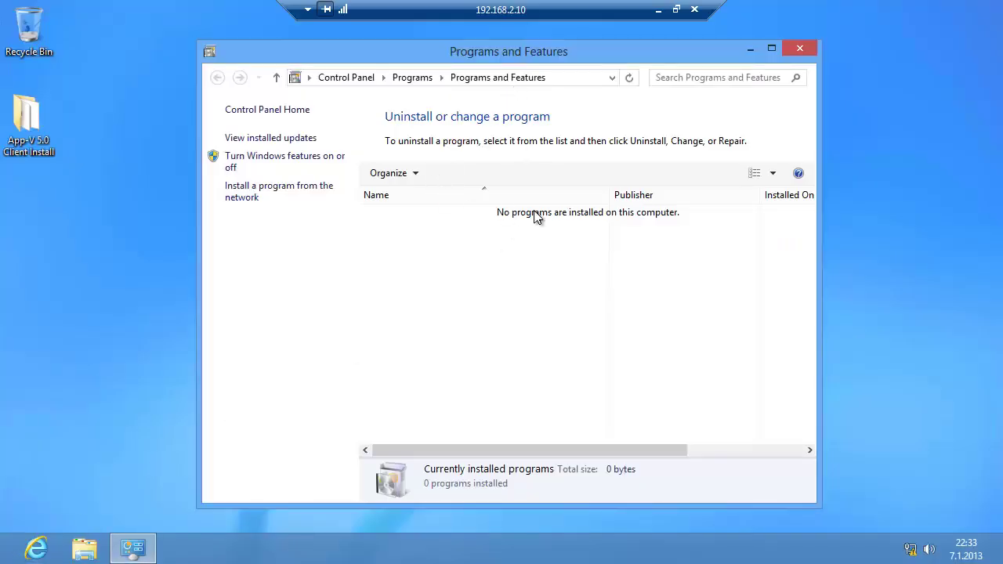
pyautogui.click(800, 55)
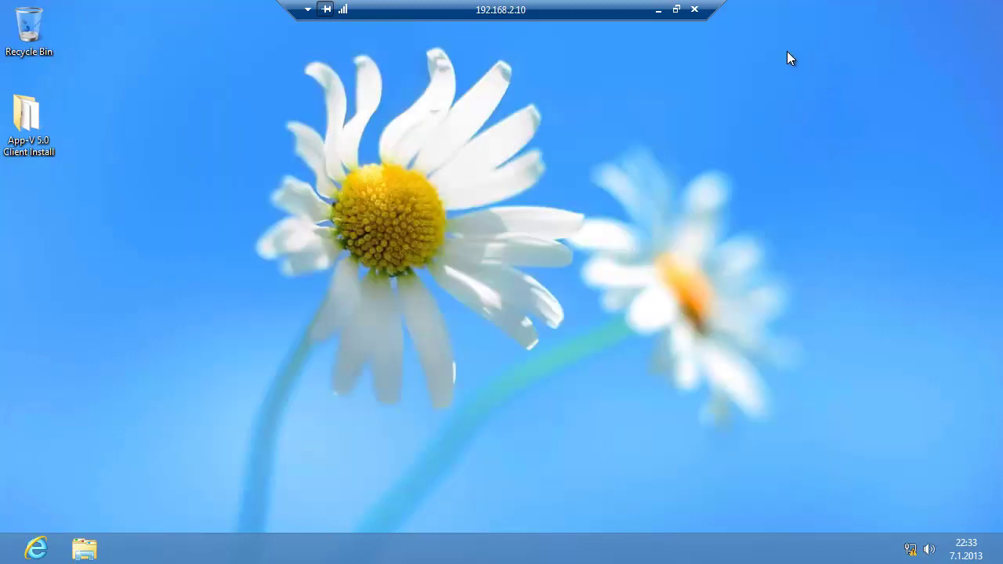
# Run gpupdate /force /boot in an administrator Command Prompt and dismiss the sign-off warning
pyautogui.click(6, 558)
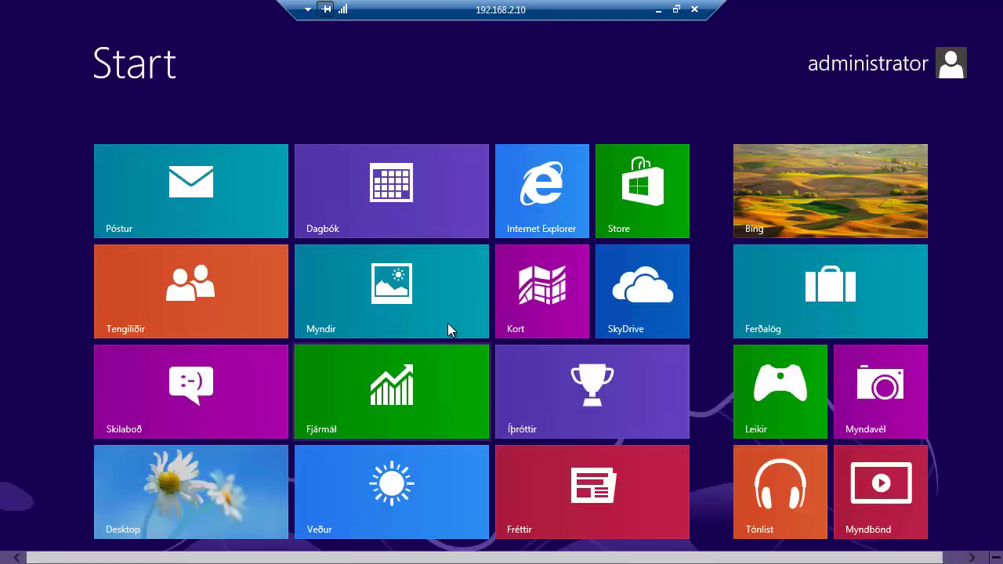
pyautogui.write('cmd')
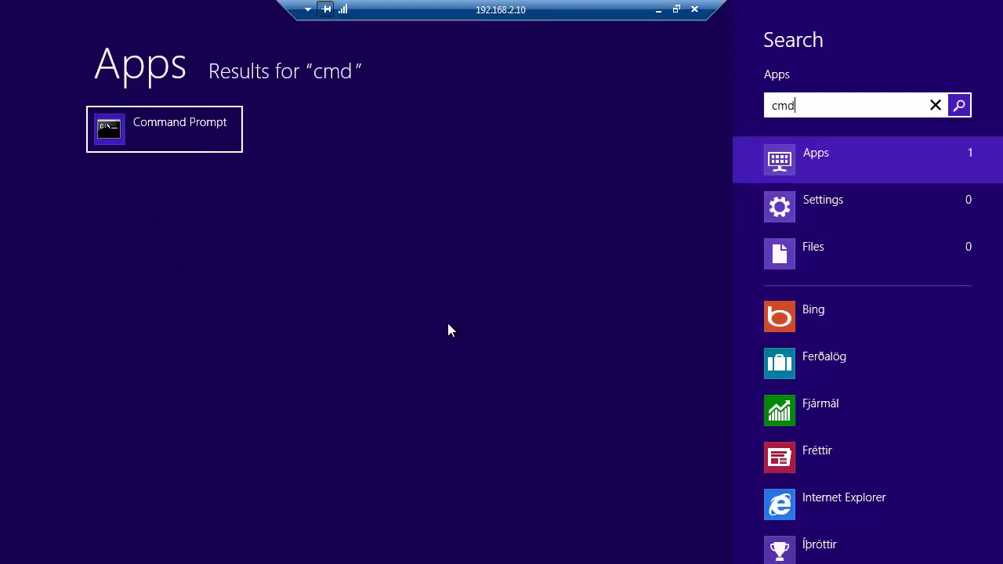
pyautogui.rightClick(193, 135)
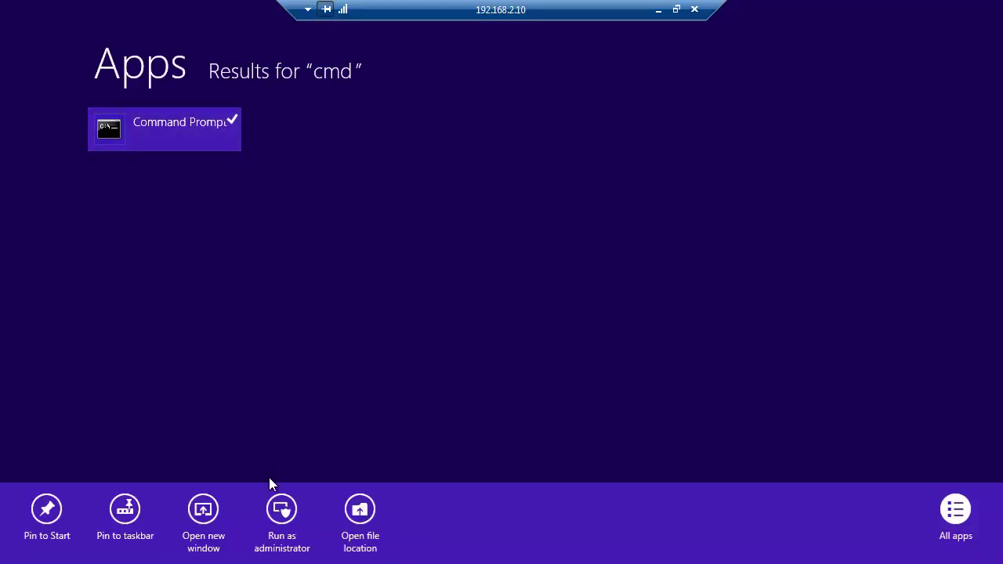
pyautogui.click(285, 503)
pyautogui.write('gpu')
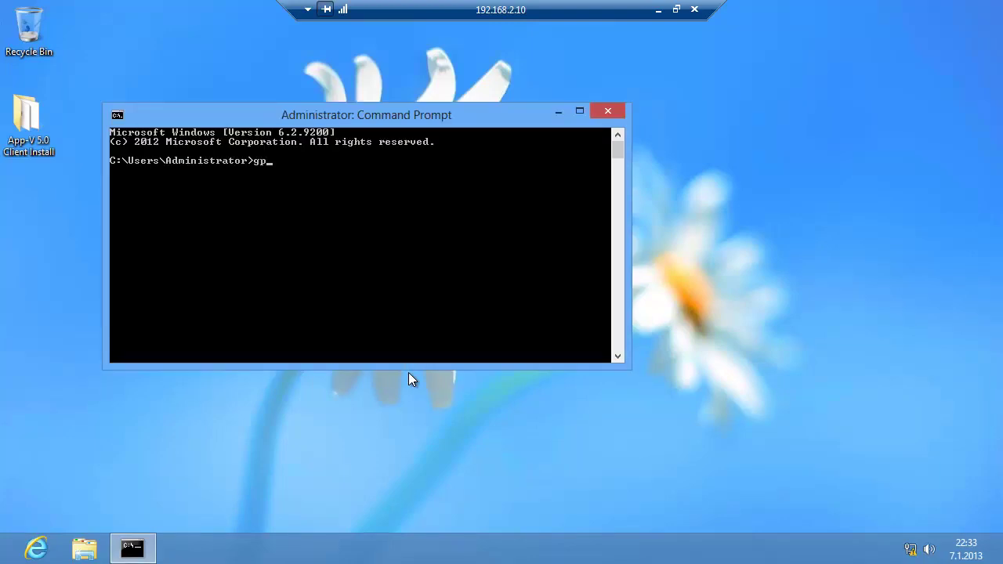
pyautogui.write('update /force /boot')
pyautogui.press('Return')
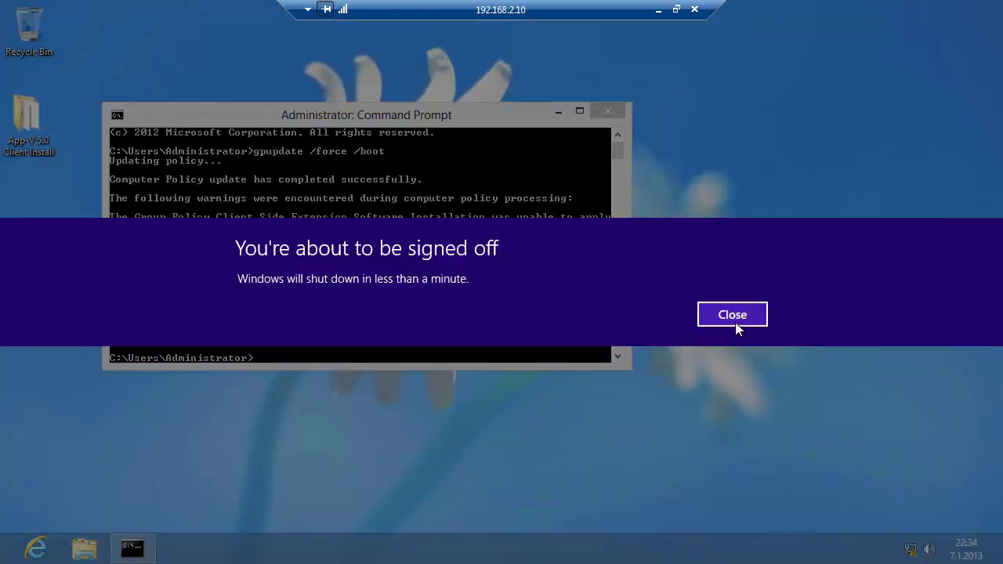
pyautogui.click(736, 318)
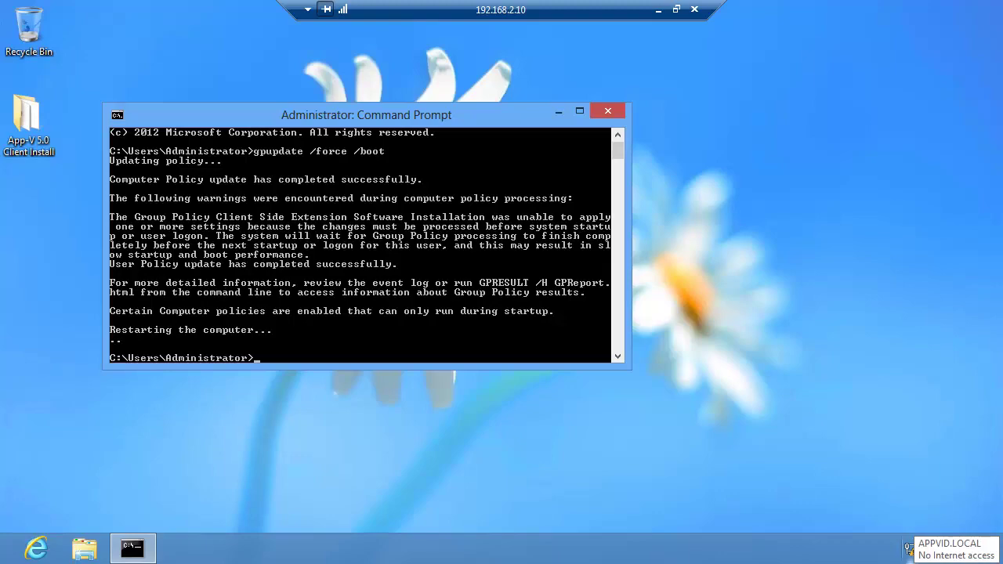
# Launch Resultant Set of Policy with rsop.msc from the Start search
pyautogui.press('super')
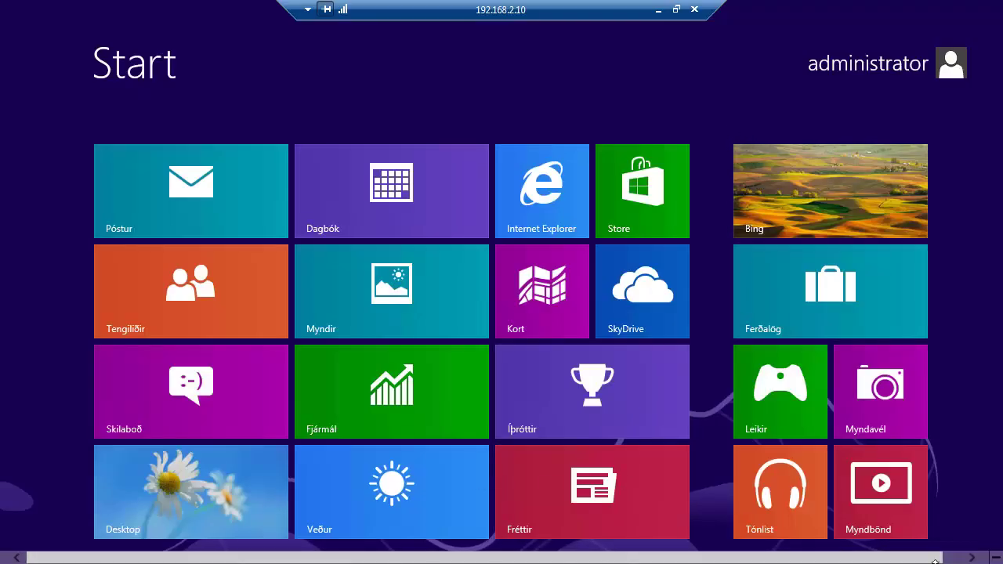
pyautogui.scroll(-1, 705, 502)
pyautogui.scroll(1, 436, 525)
pyautogui.press('super')
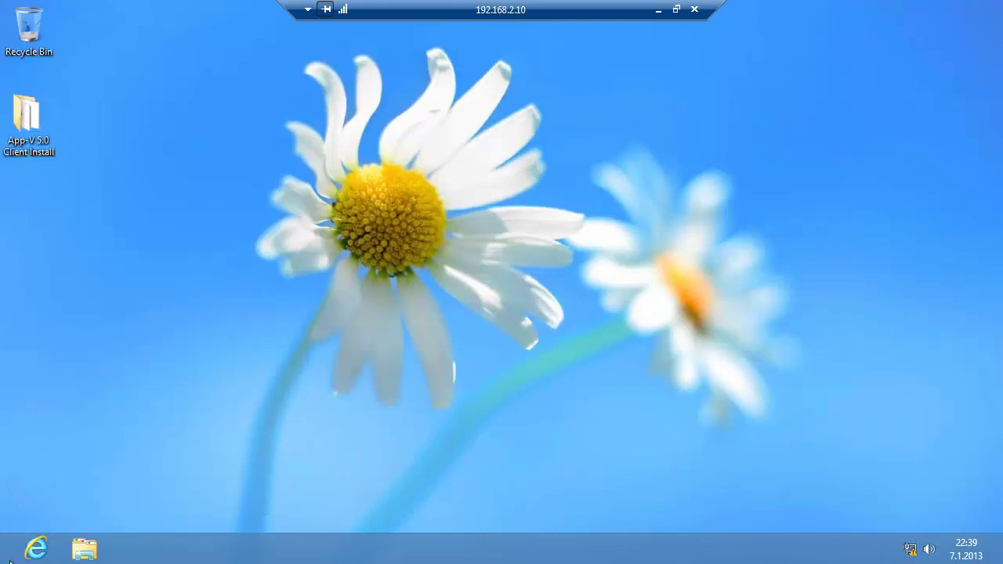
pyautogui.moveTo(1, 560)
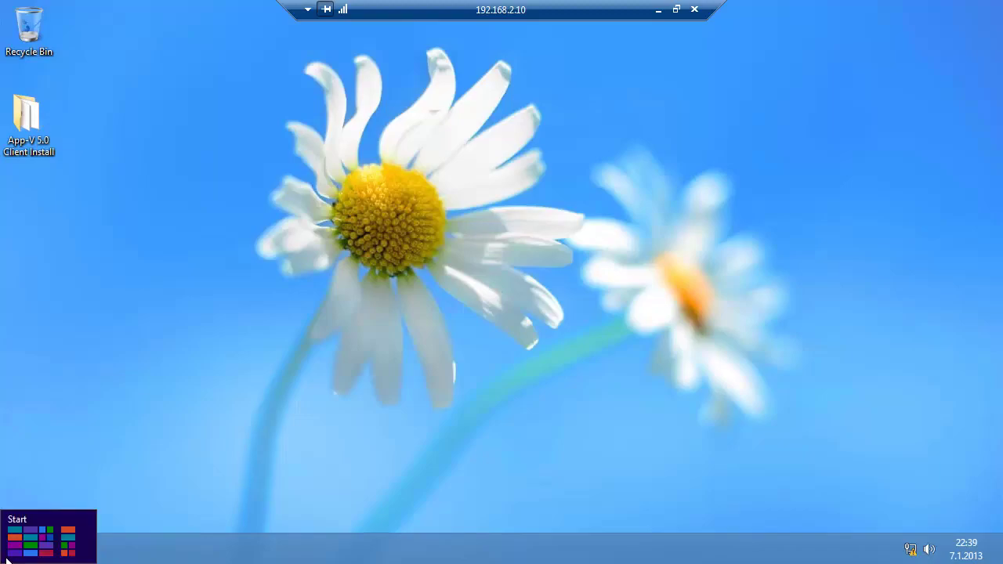
pyautogui.click(56, 549)
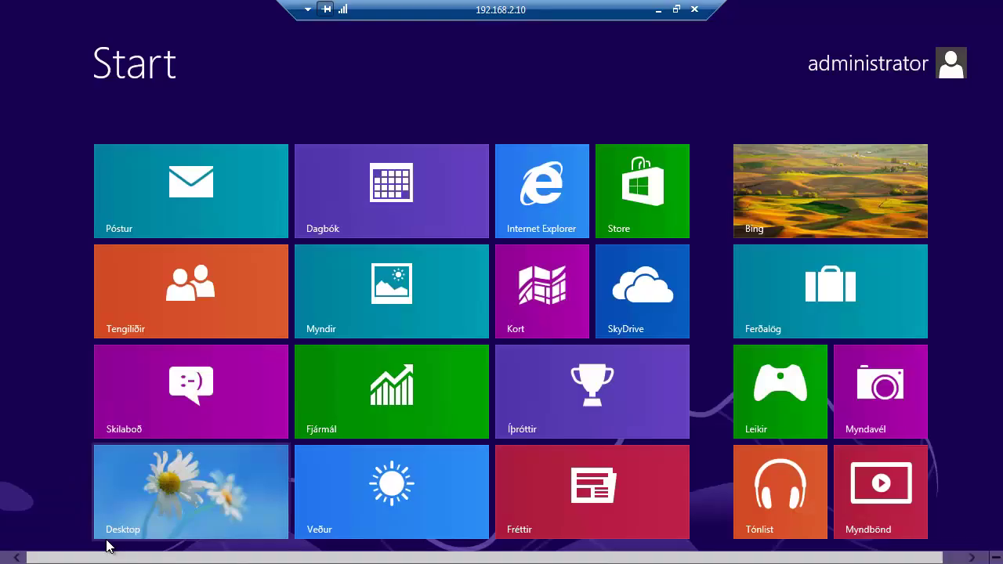
pyautogui.write('rs')
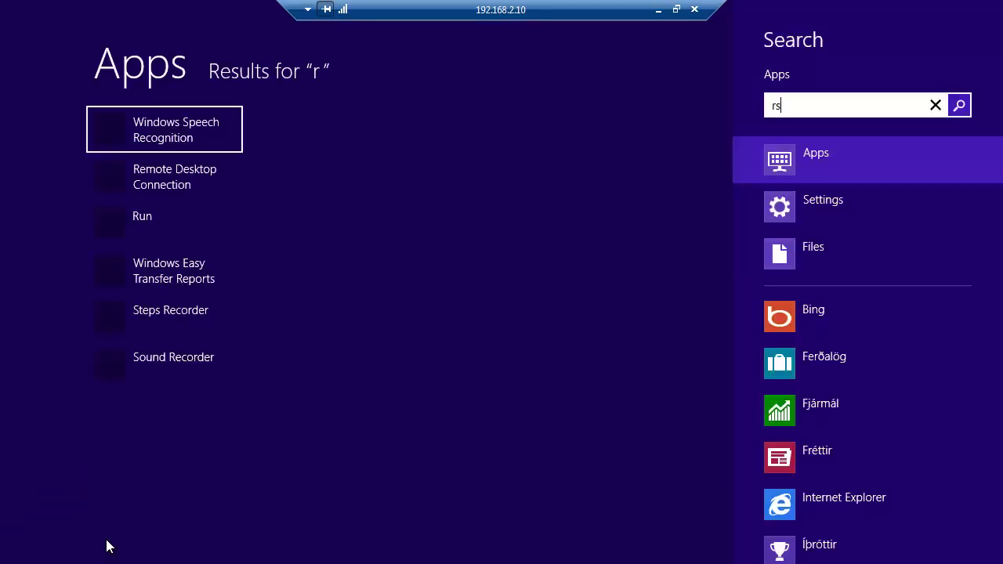
pyautogui.write('op.msc')
pyautogui.press('Return')
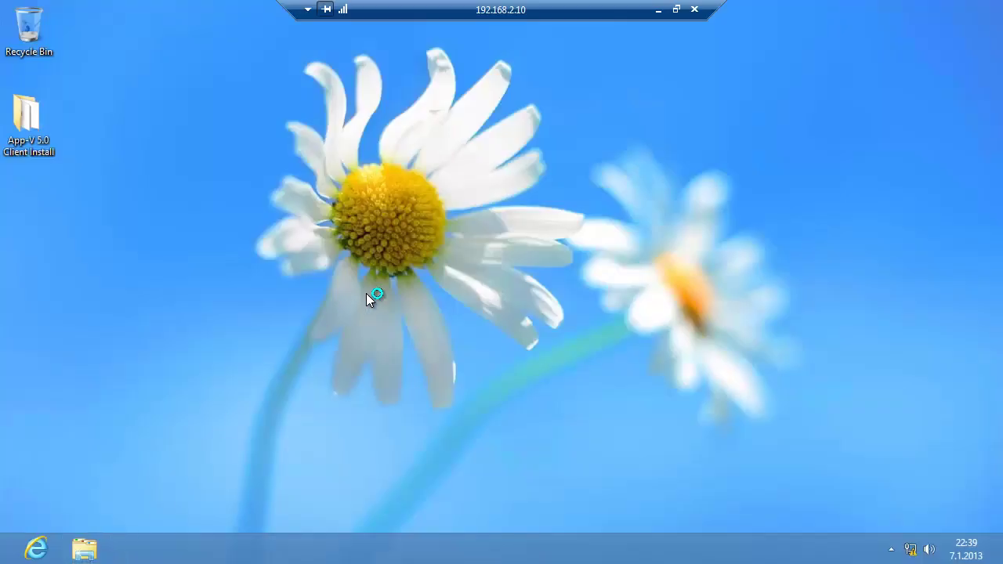
# Open Computer Configuration's Software installation results and inspect the App-V Client 5.0 x64 entry
pyautogui.click(891, 549)
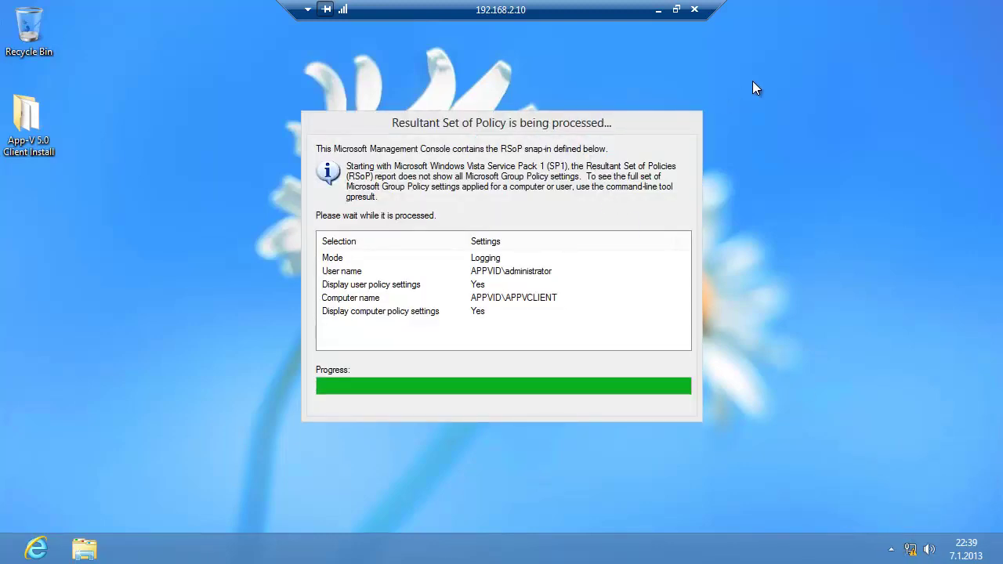
pyautogui.click(892, 548)
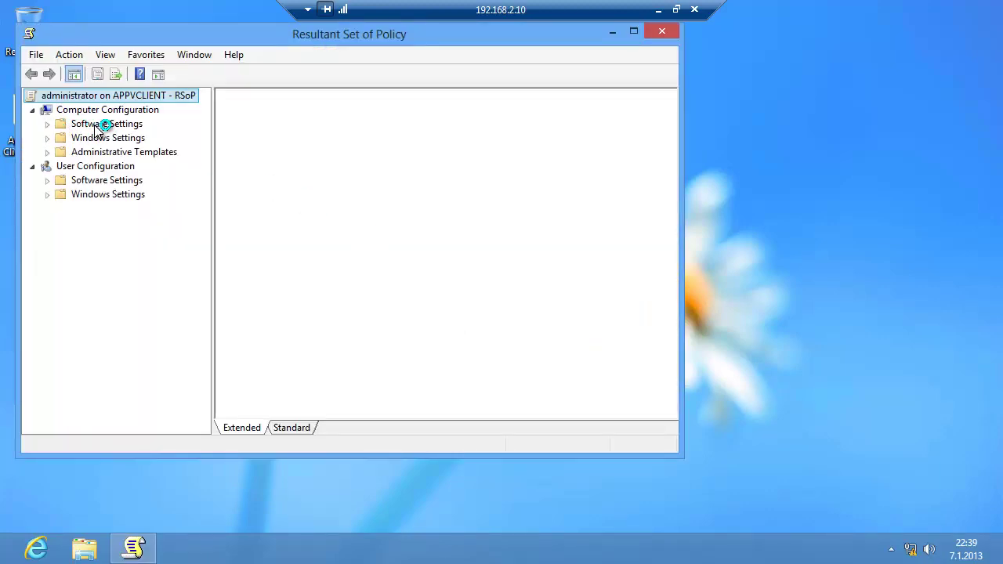
pyautogui.click(47, 124)
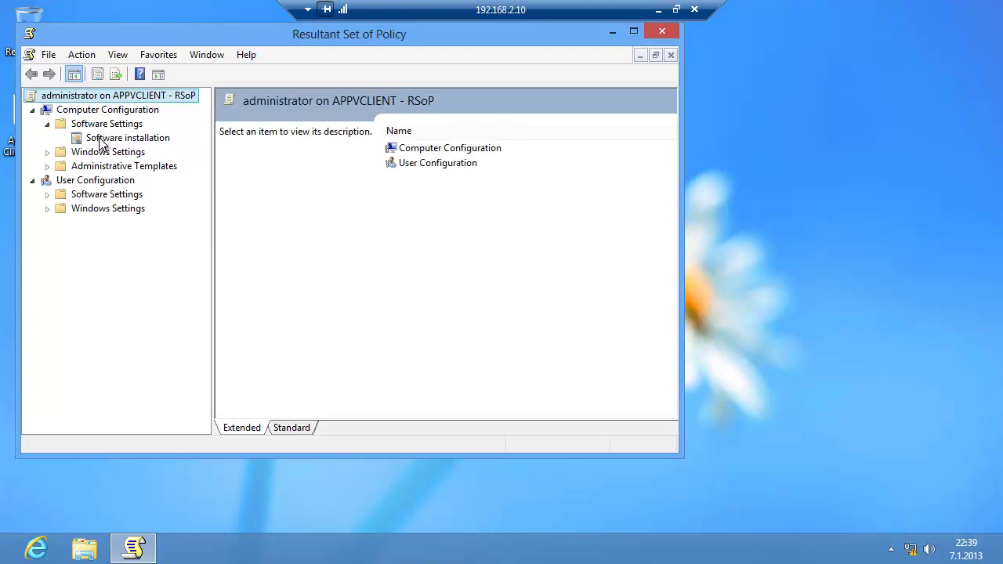
pyautogui.click(104, 138)
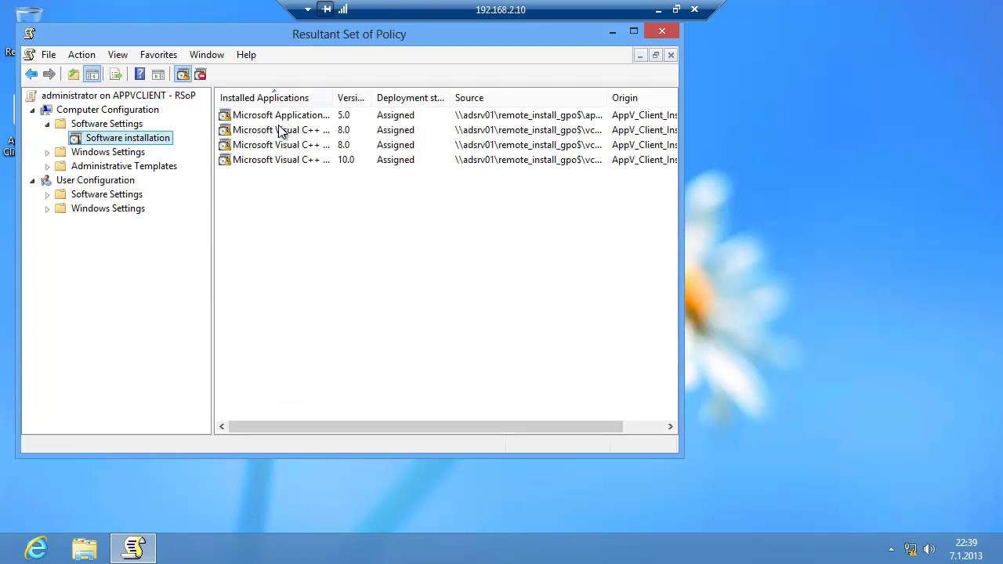
pyautogui.click(275, 132)
pyautogui.click(270, 117)
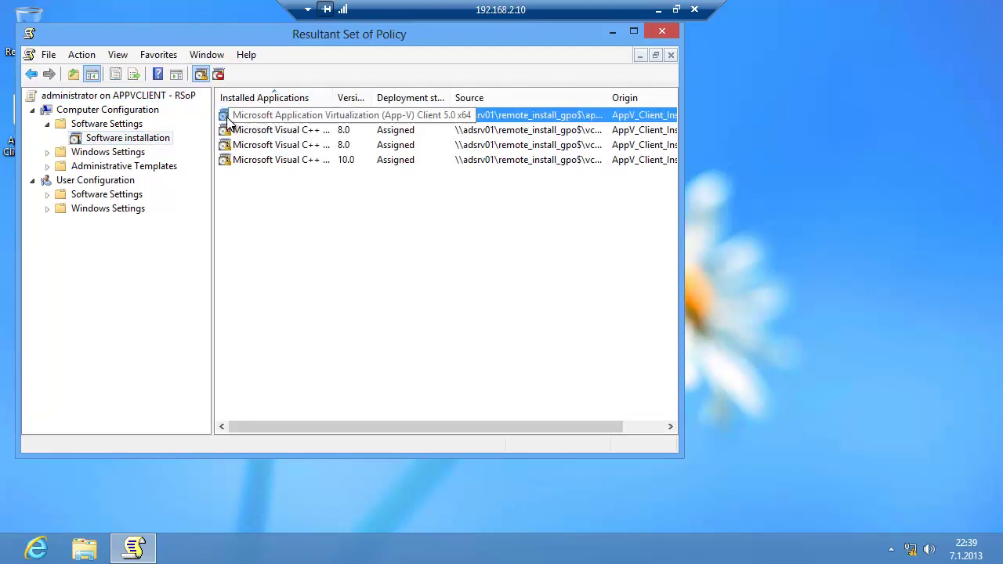
# Review the three Assigned Visual C++ package entries, then close the RSoP console
pyautogui.click(243, 133)
pyautogui.click(257, 159)
pyautogui.click(259, 134)
pyautogui.click(261, 160)
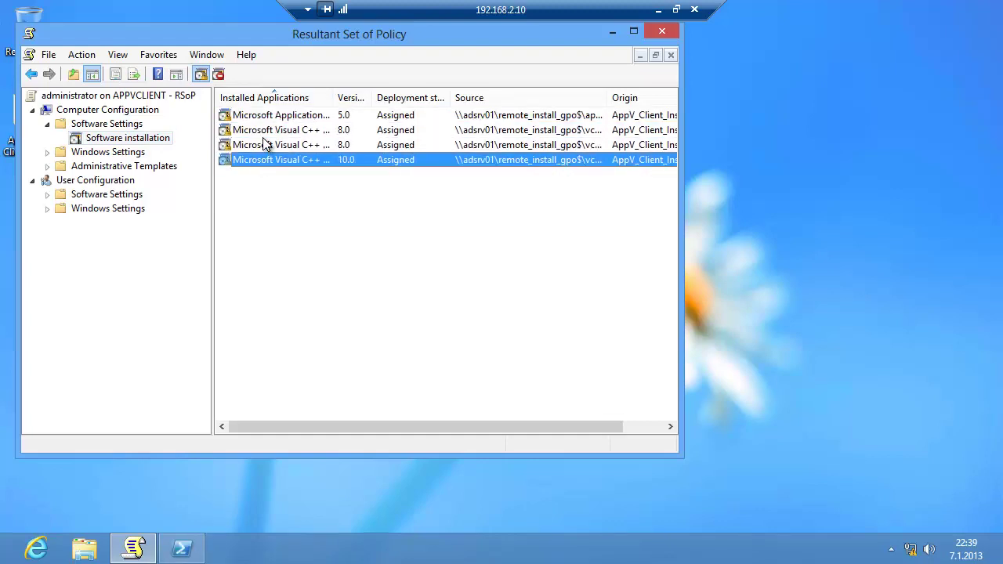
pyautogui.click(264, 146)
pyautogui.click(262, 129)
pyautogui.click(266, 116)
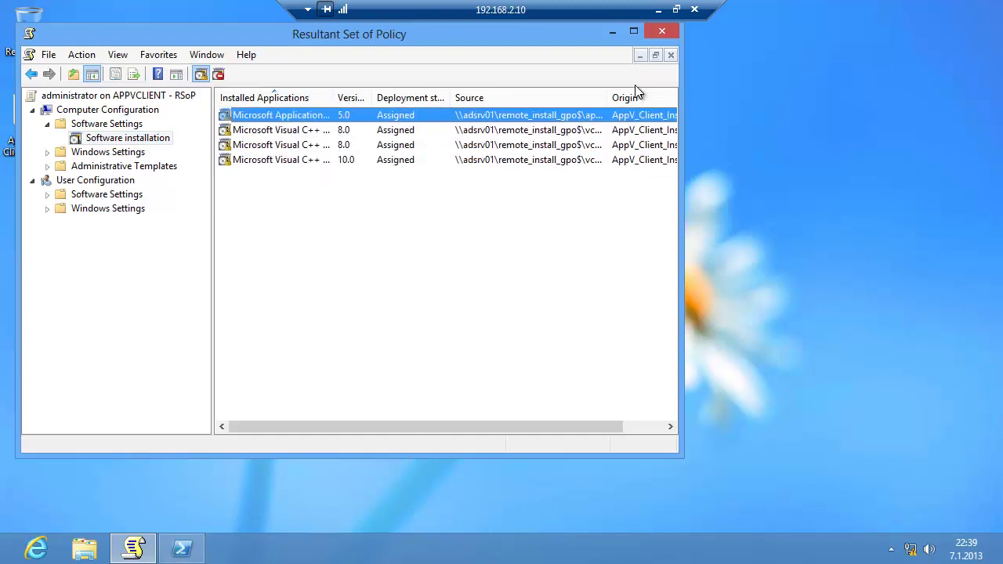
pyautogui.click(662, 33)
# Decline saving the RSoP console settings and bring up a PowerShell window from the taskbar
pyautogui.click(357, 281)
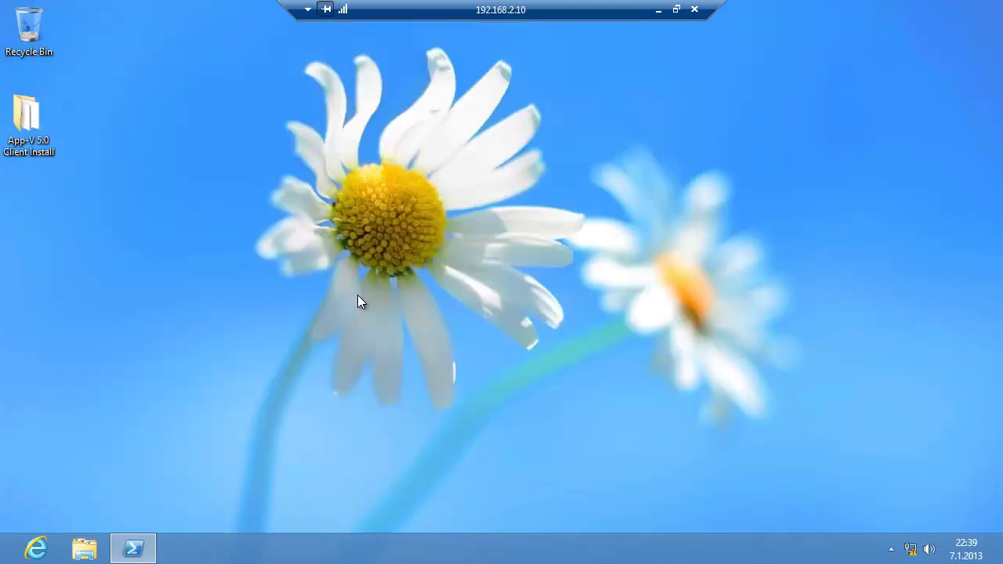
pyautogui.click(2, 561)
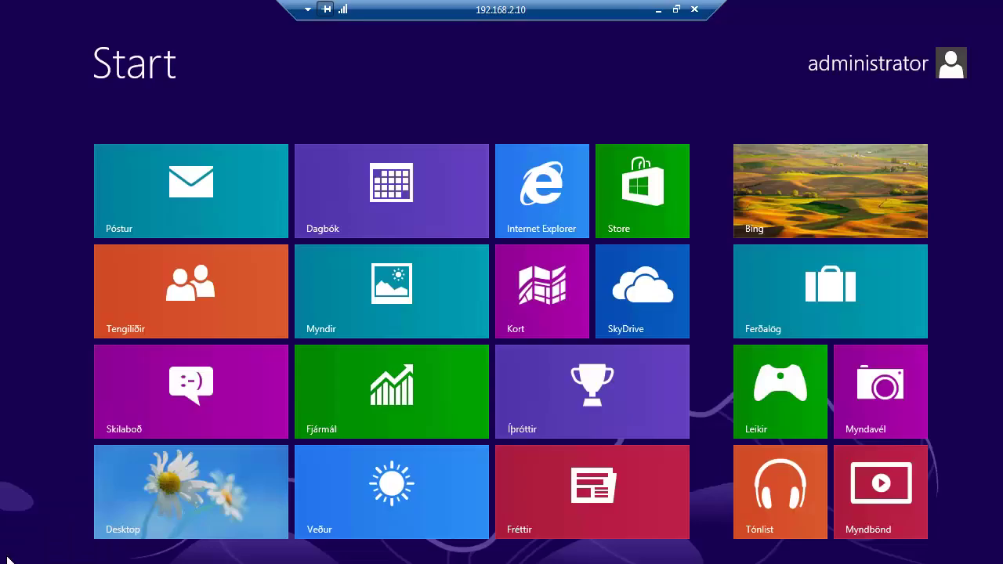
pyautogui.click(154, 535)
pyautogui.click(134, 548)
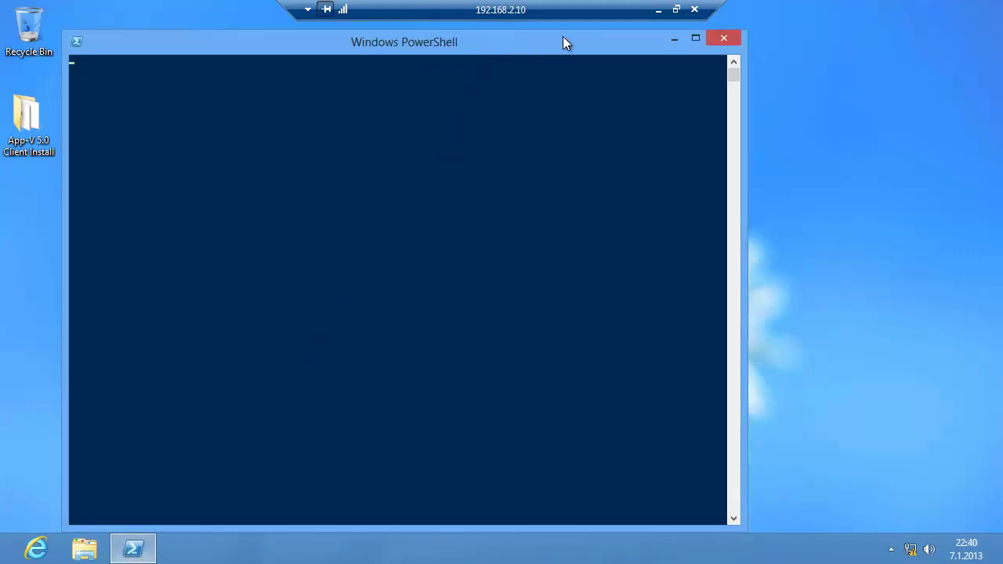
pyautogui.moveTo(505, 36); pyautogui.dragTo(565, 35)
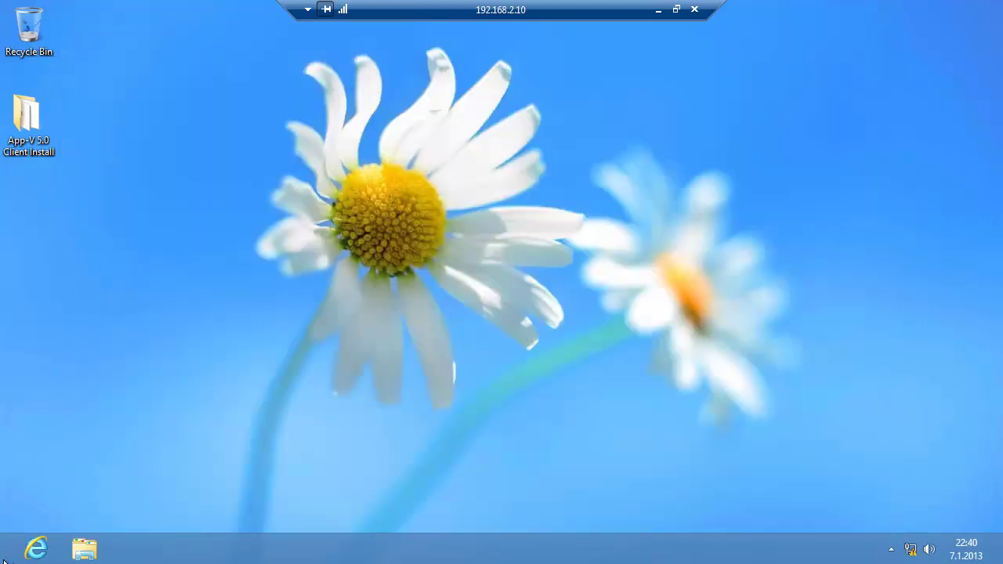
# Start Windows PowerShell as administrator from a Start search for 'power'
pyautogui.click(6, 556)
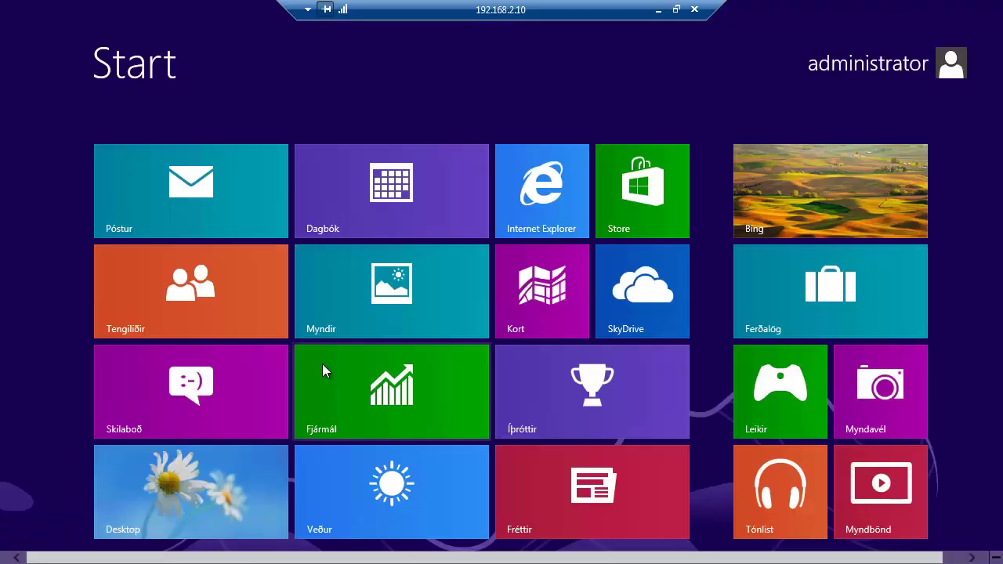
pyautogui.write('power')
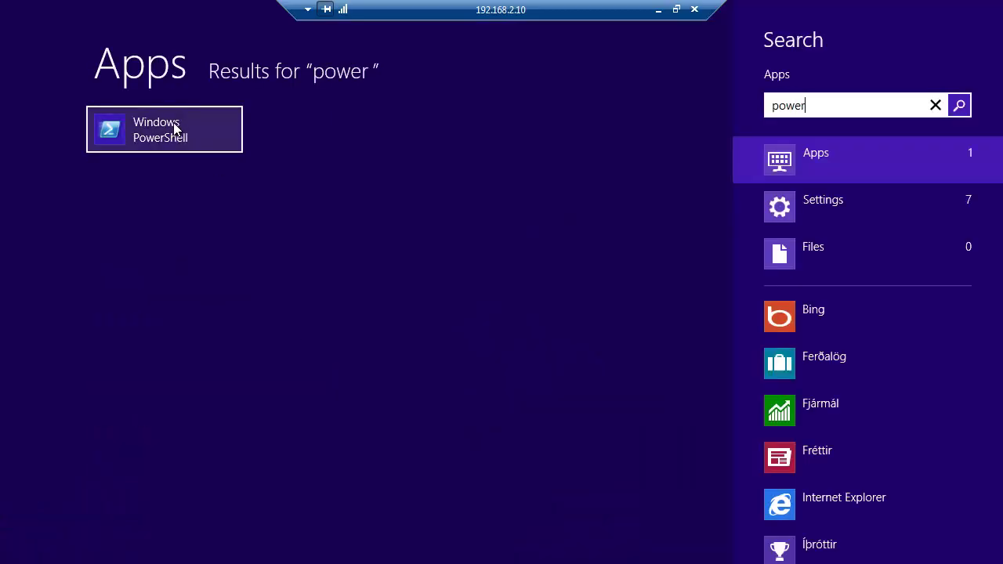
pyautogui.rightClick(173, 122)
pyautogui.click(280, 506)
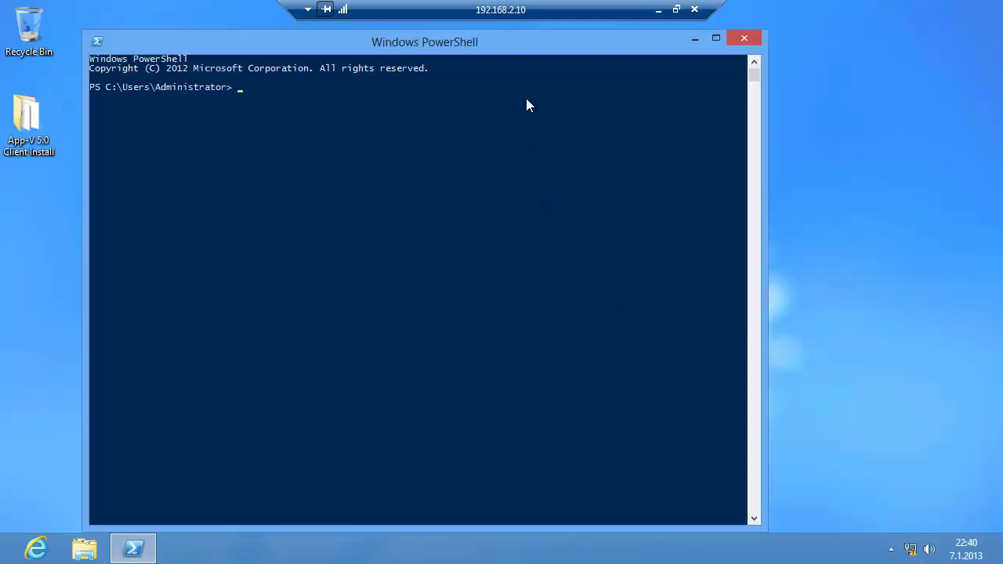
# Enter Get-AppvPublishingServer in the administrator PowerShell, tab-completing the command name
pyautogui.write('Get-AppVP')
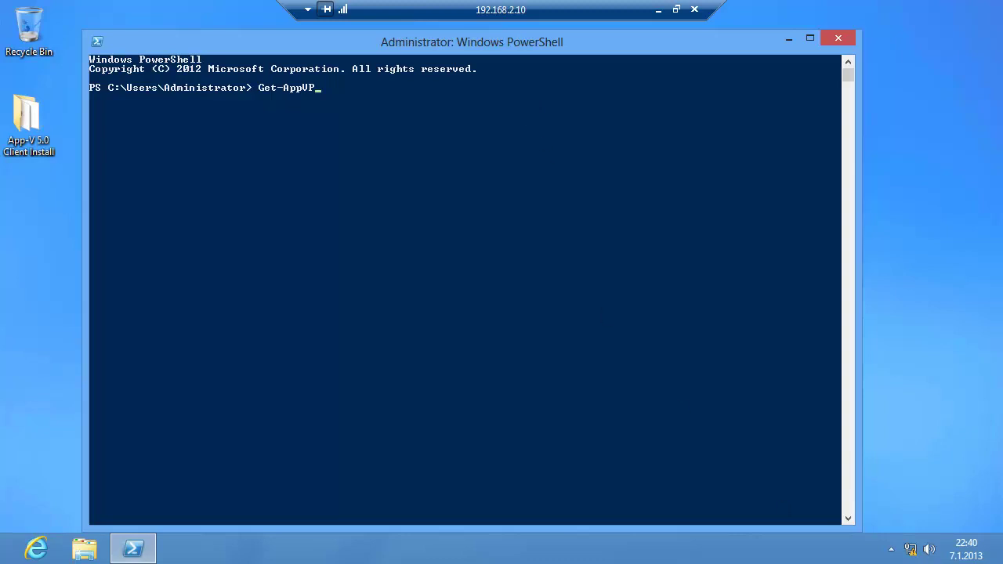
pyautogui.click(475, 148)
pyautogui.rightClick(475, 148)
pyautogui.press('Tab')
pyautogui.write('uf')
pyautogui.click(539, 133)
pyautogui.press('BackSpace')
pyautogui.press('BackSpace')
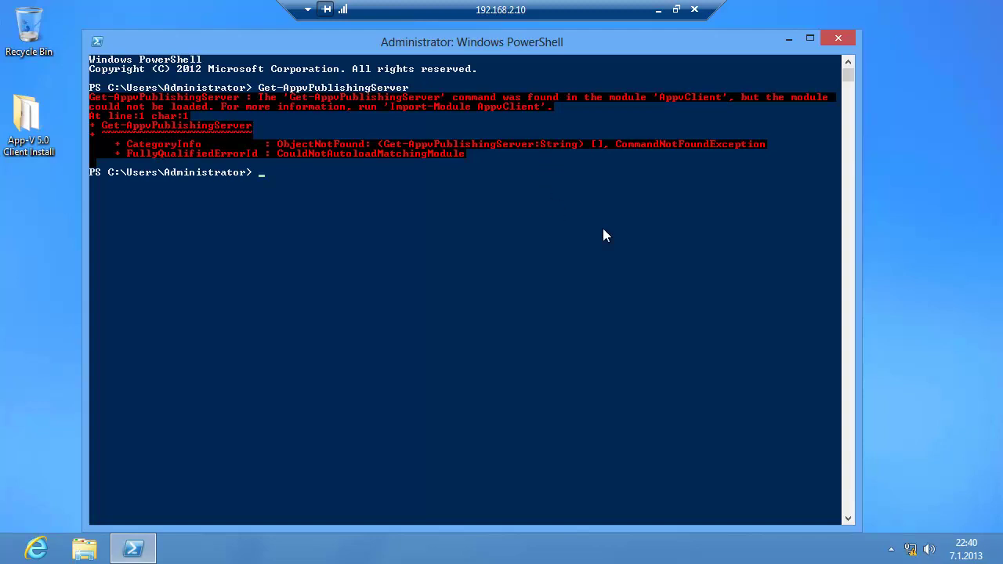
# Run import-module appvclient, which fails because running scripts is disabled
pyautogui.write('import-module appvclient')
pyautogui.press('Return')
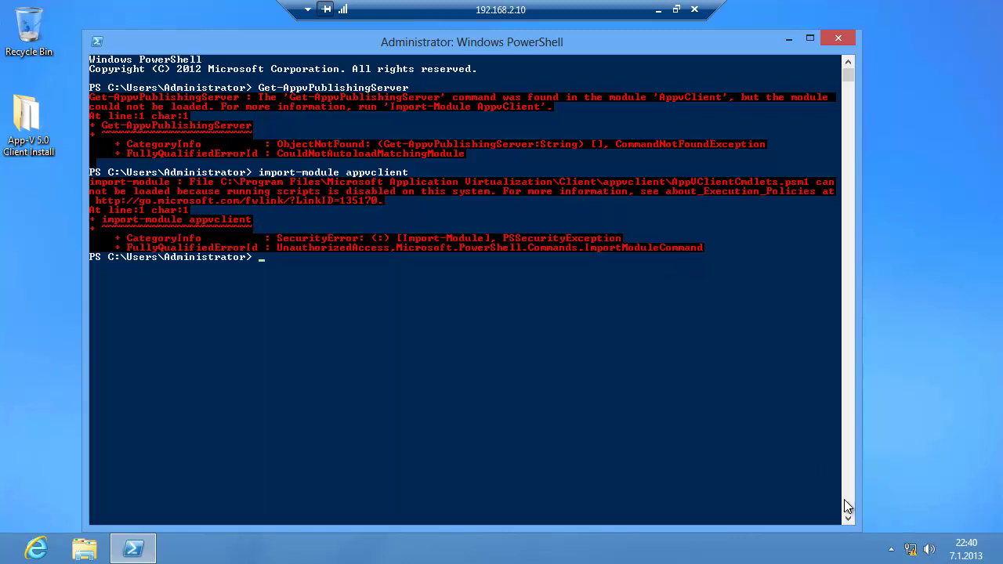
pyautogui.click(891, 549)
# Open the App-V client from its tray icon and begin typing Set-ExecutionPolicy in PowerShell
pyautogui.rightClick(889, 472)
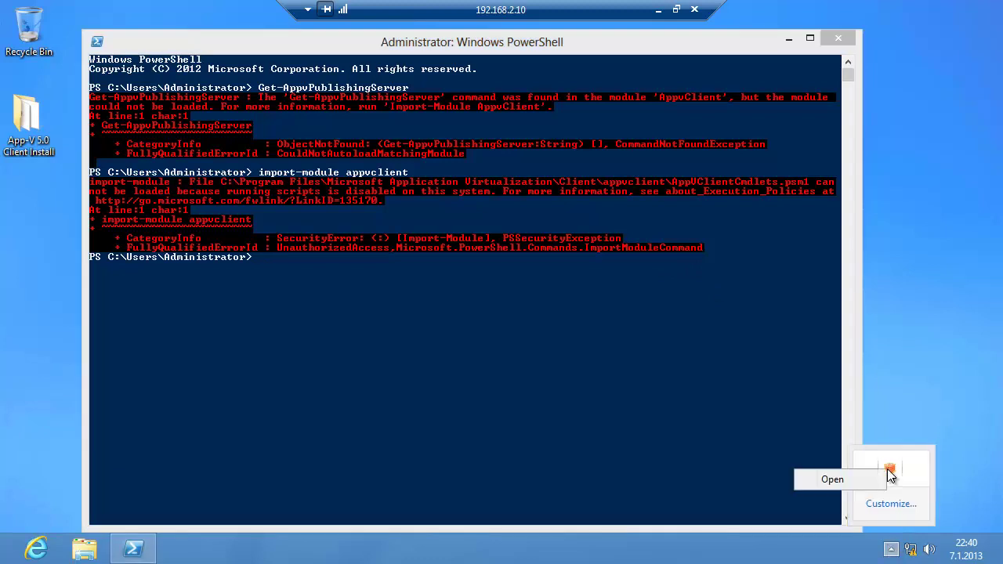
pyautogui.click(827, 479)
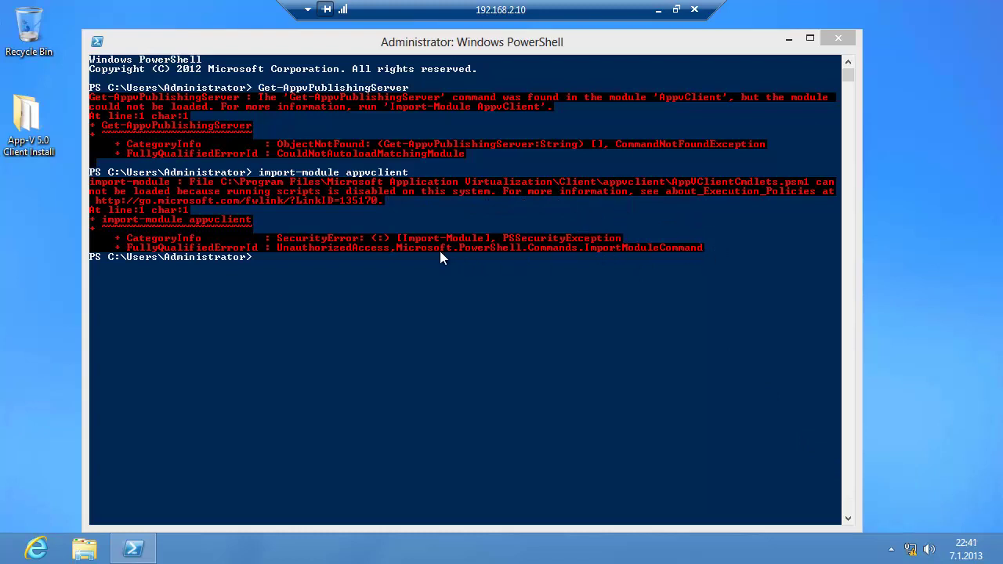
pyautogui.click(500, 296)
pyautogui.write('Se')
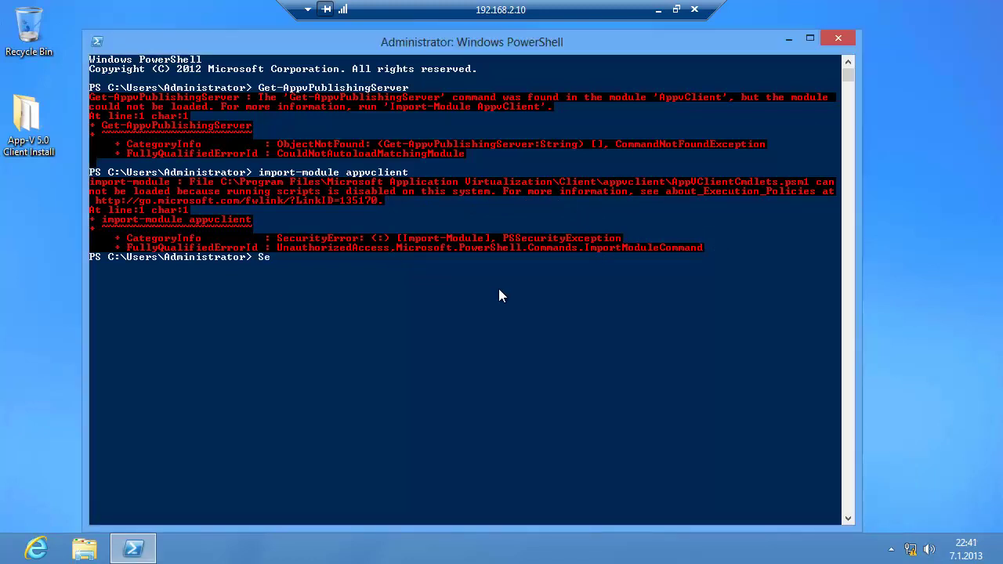
pyautogui.write('t-Execution')
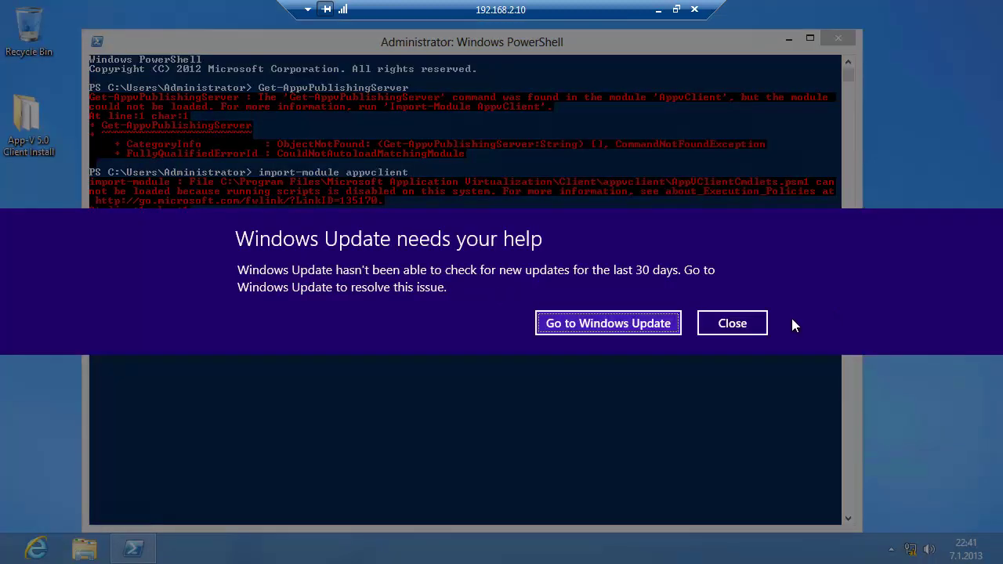
pyautogui.click(730, 322)
pyautogui.write('P')
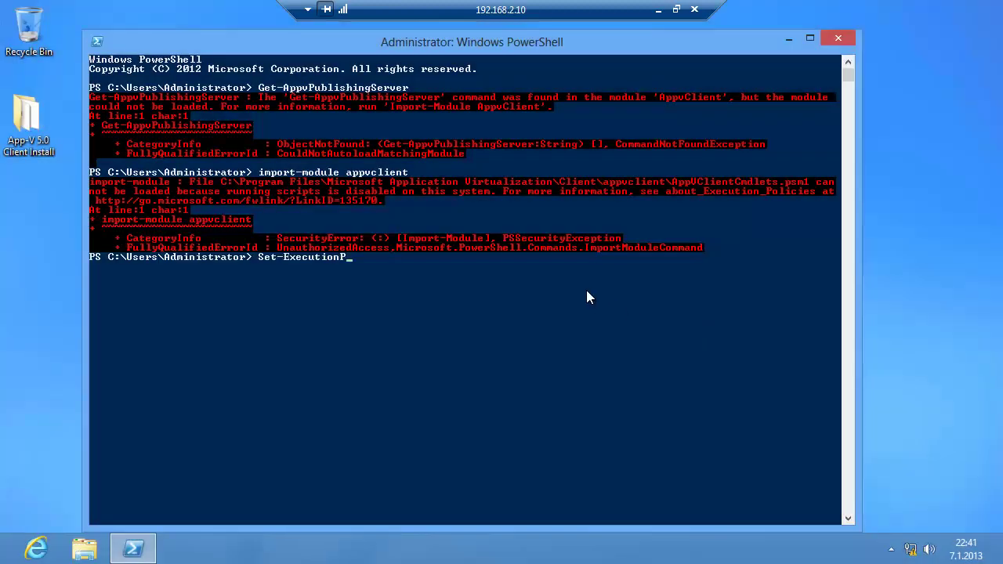
pyautogui.write('olicy Remo')
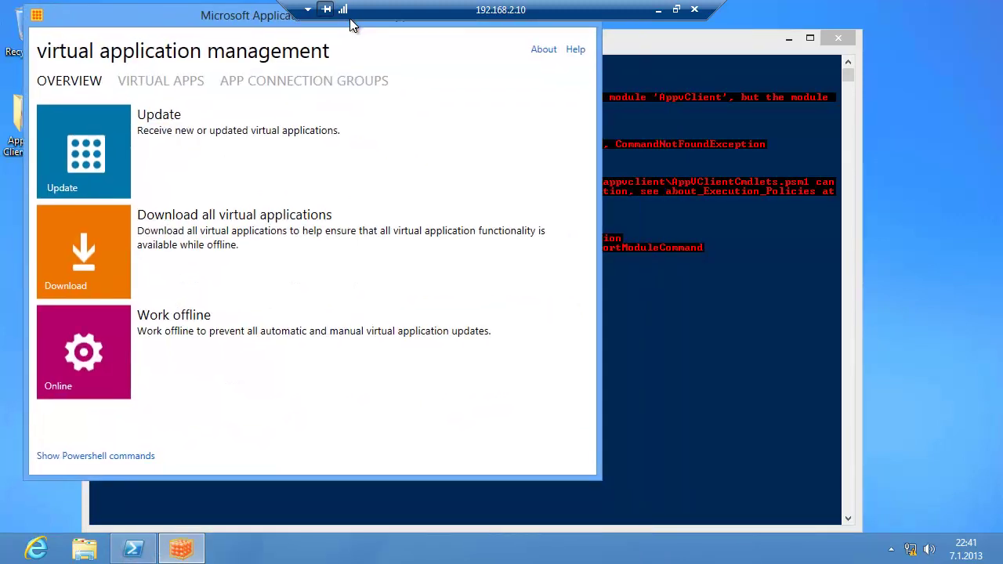
# Show the client's PowerShell commands and finish typing Set-ExecutionPolicy RemoteSigned -Scope Process -Force
pyautogui.click(149, 458)
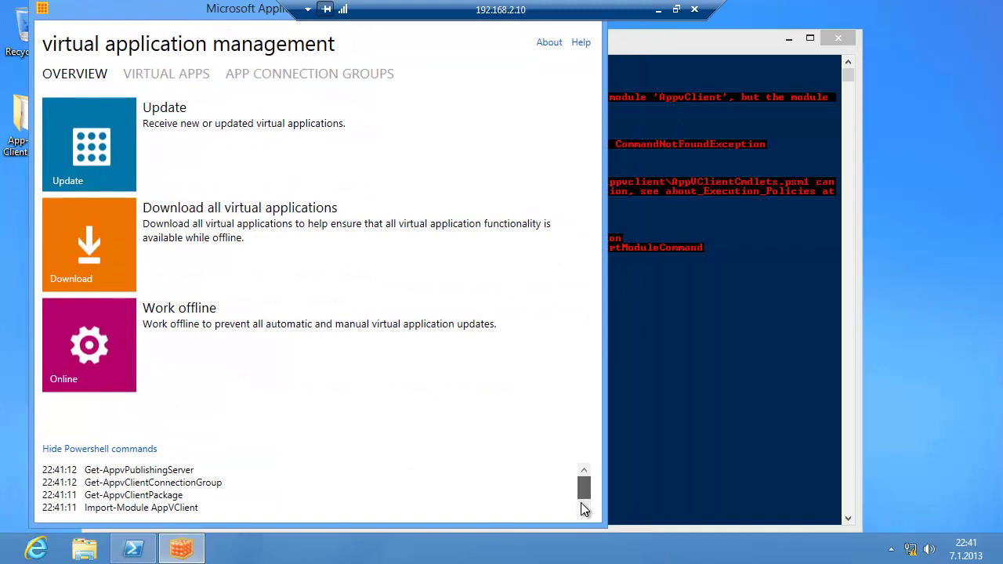
pyautogui.click(584, 510)
pyautogui.click(669, 288)
pyautogui.moveTo(525, 47); pyautogui.dragTo(728, 38)
pyautogui.write('Signed')
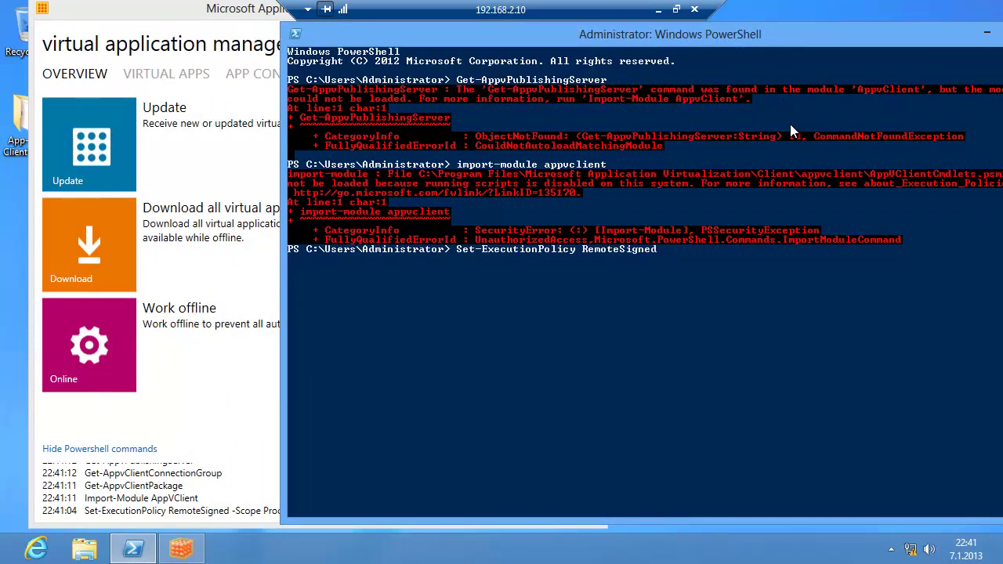
pyautogui.write(' -So')
pyautogui.write('cope')
pyautogui.write(' Process')
pyautogui.write(' -Force')
# Apply the RemoteSigned execution policy and import the AppVClient module
pyautogui.click(237, 480)
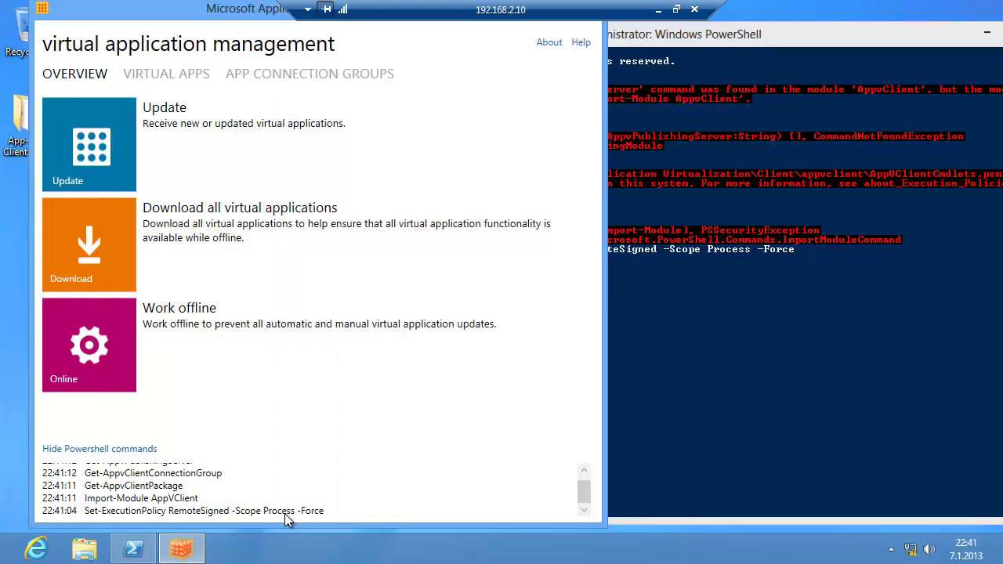
pyautogui.click(818, 25)
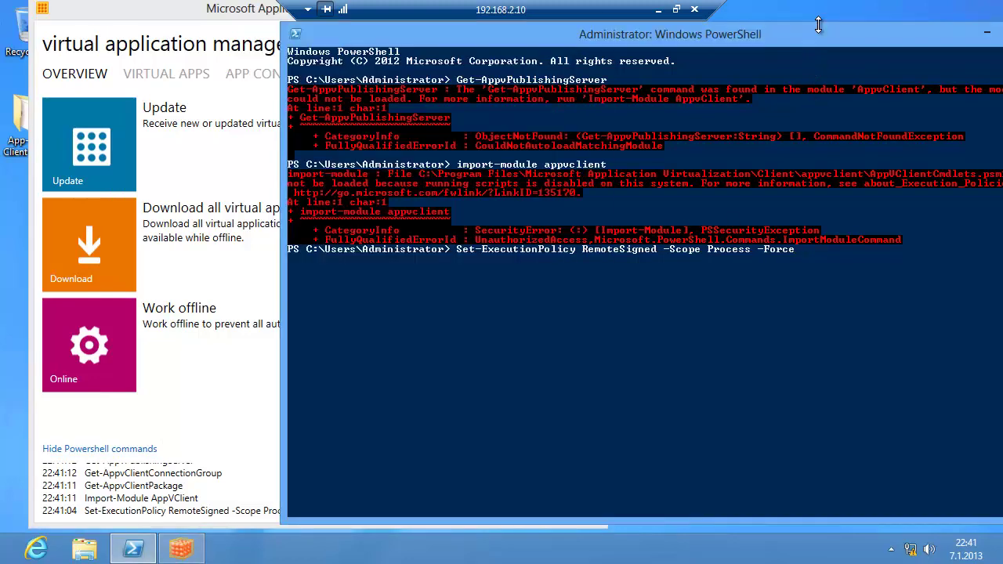
pyautogui.press('Return')
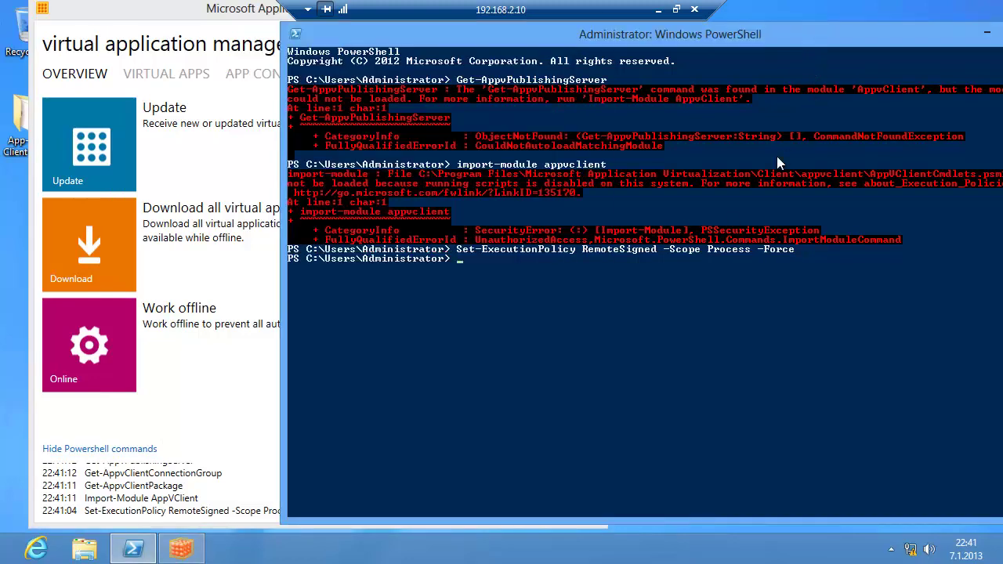
pyautogui.write('Import-Module Ap')
pyautogui.press('BackSpace')
pyautogui.press('BackSpace')
pyautogui.write('Module AppVClient')
pyautogui.press('Return')
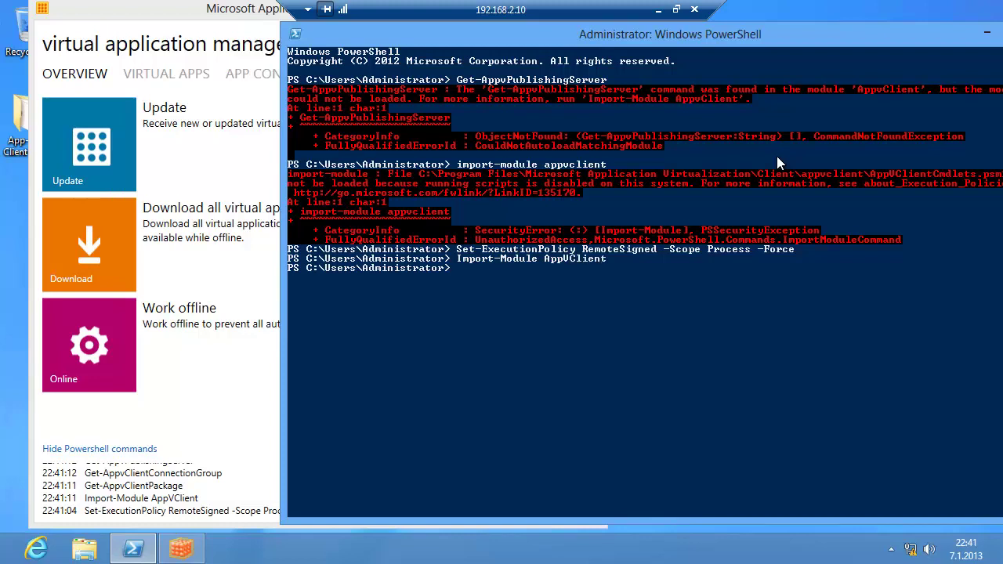
pyautogui.write('Get-PublishingS')
pyautogui.press('BackSpace')
pyautogui.press('BackSpace')
pyautogui.press('BackSpace')
pyautogui.press('BackSpace')
pyautogui.press('BackSpace')
pyautogui.press('BackSpace')
pyautogui.press('BackSpace')
pyautogui.press('BackSpace')
pyautogui.press('BackSpace')
pyautogui.press('BackSpace')
pyautogui.press('BackSpace')
pyautogui.press('BackSpace')
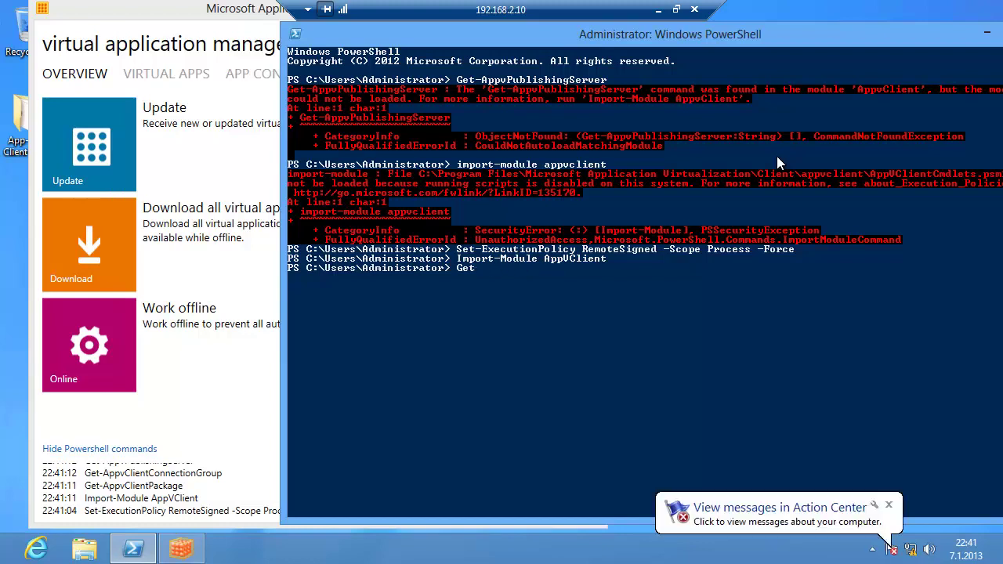
pyautogui.write('-AppvP')
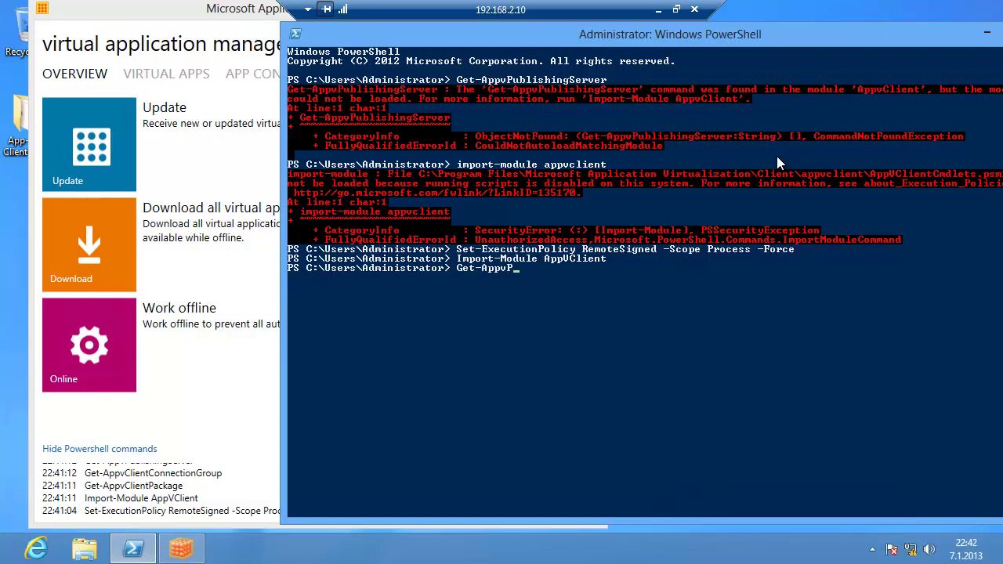
pyautogui.press('Tab')
pyautogui.press('Return')
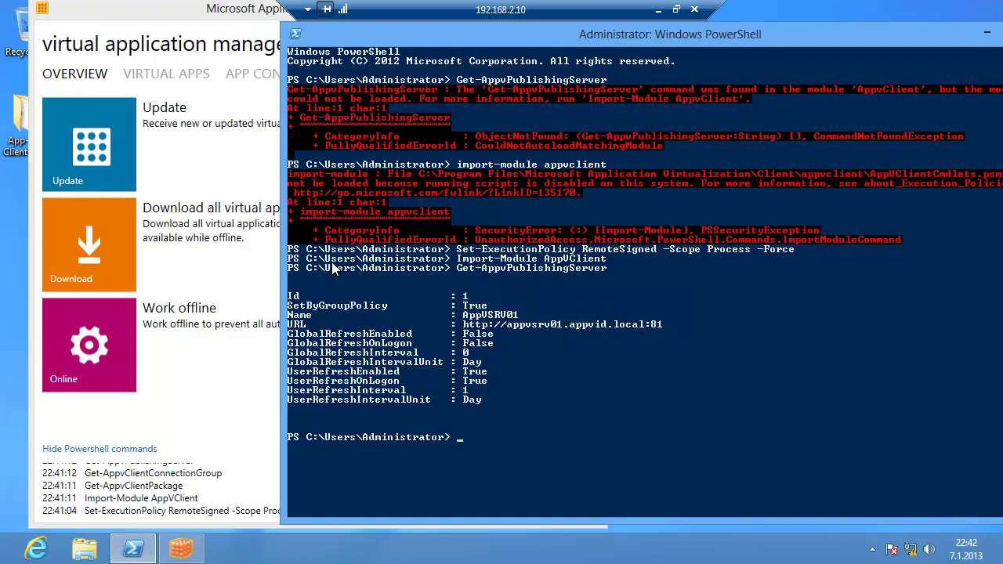
# Close the App-V client window and shift PowerShell to the left
pyautogui.click(226, 344)
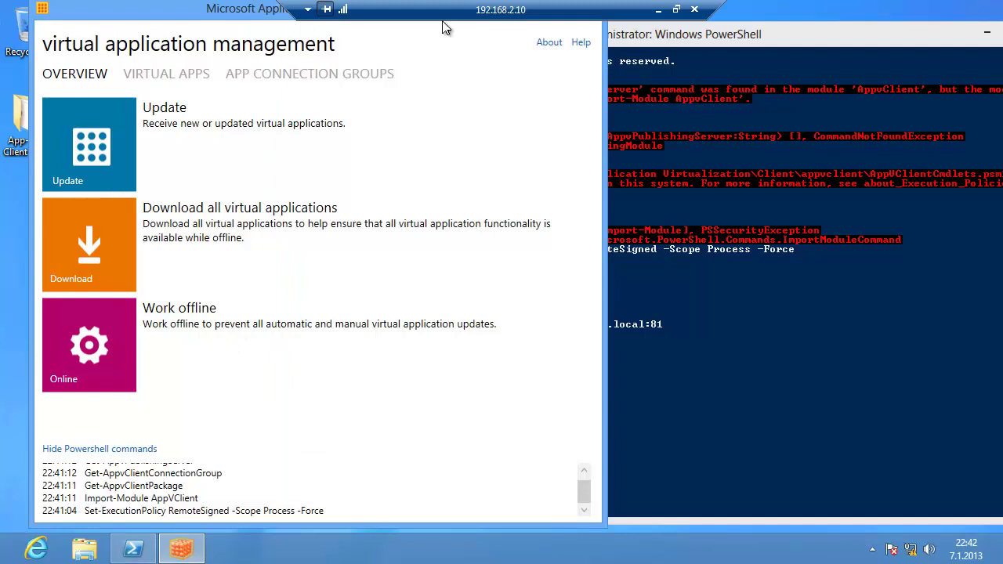
pyautogui.moveTo(219, 17); pyautogui.dragTo(216, 87)
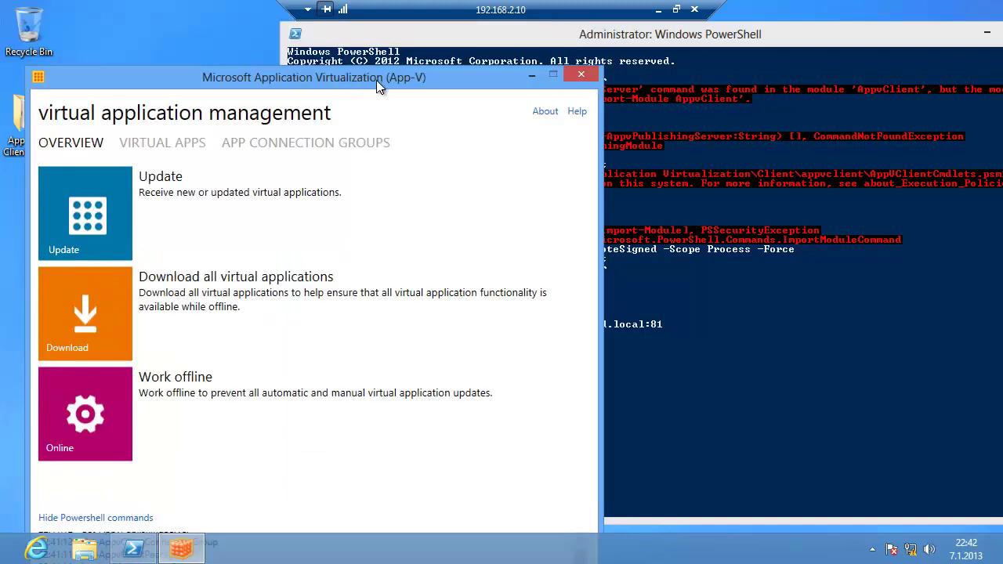
pyautogui.click(581, 75)
pyautogui.moveTo(793, 35); pyautogui.dragTo(719, 52)
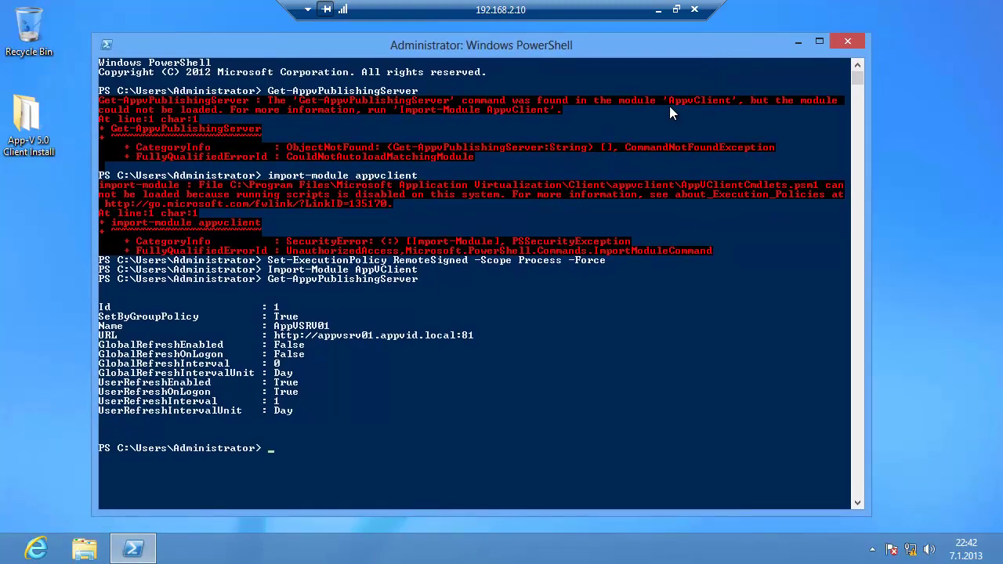